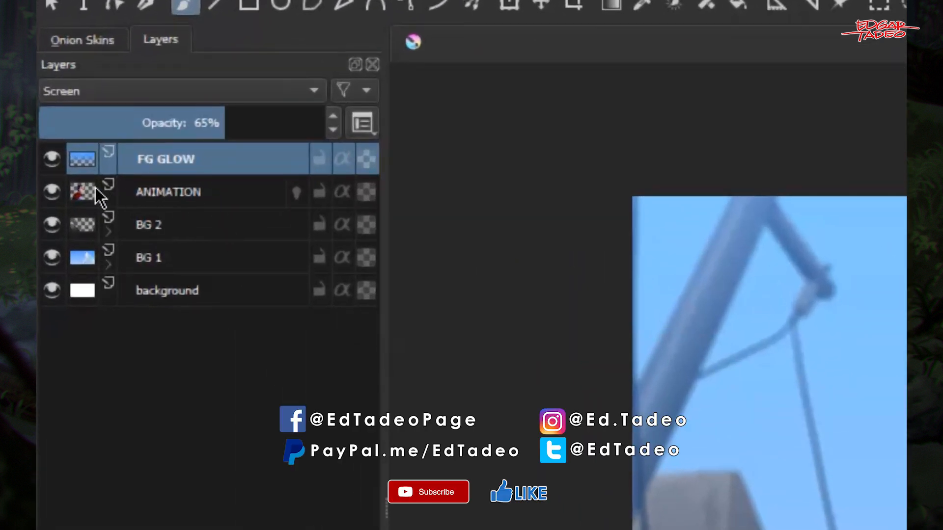
Isolate the FG GLOW, ANIMATION, BG 2 and BG 1 layers one after another to examine each one's content, ending on ANIMATION.
alt+click(157, 164)
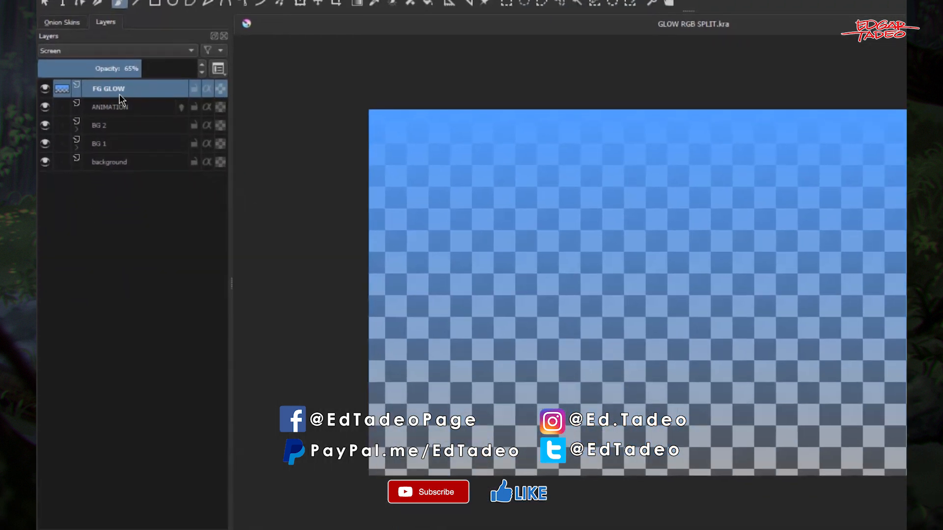
click(120, 109)
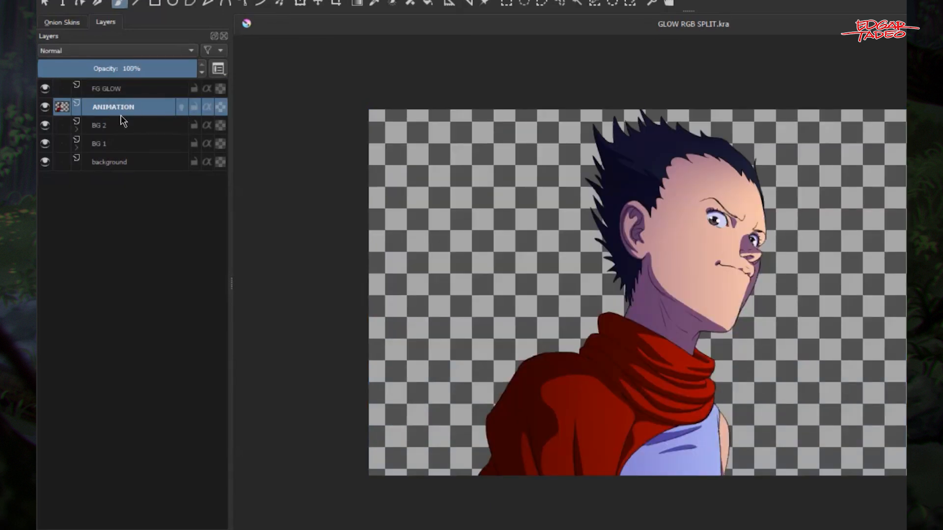
click(119, 125)
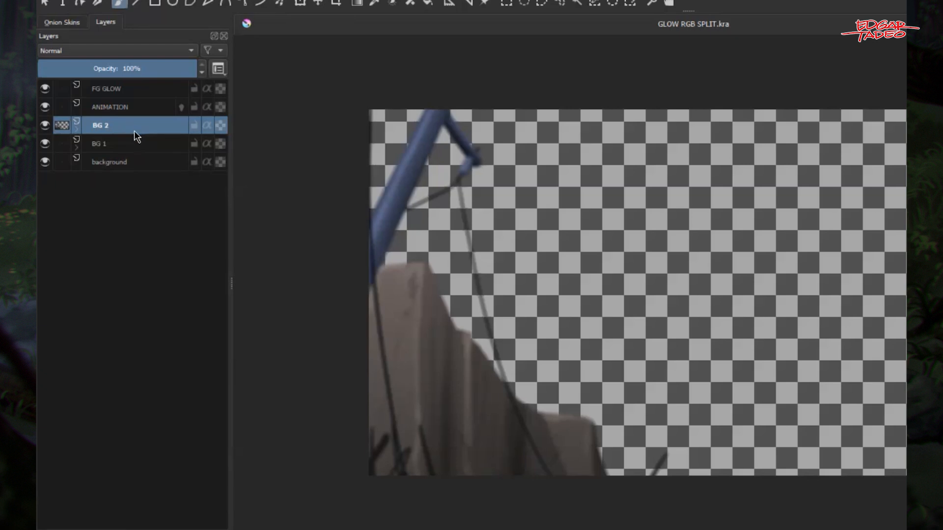
click(130, 143)
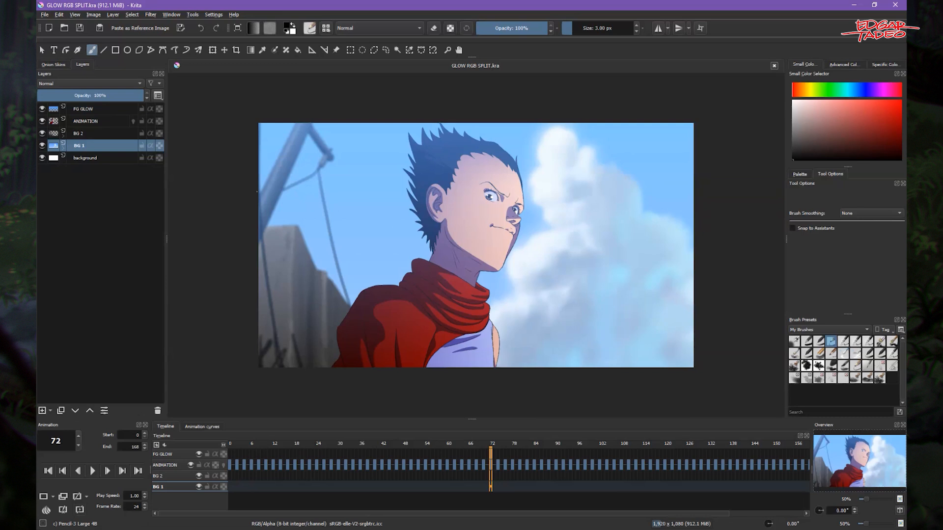
click(106, 125)
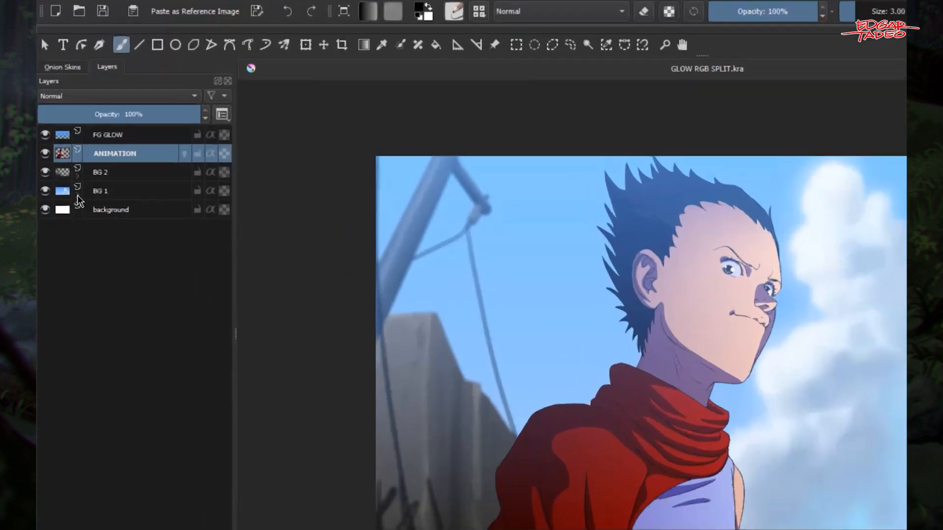
Expand BG 1 and BG 2 and hide both of their lens blur filter masks to view the backgrounds unblurred.
click(77, 196)
click(78, 176)
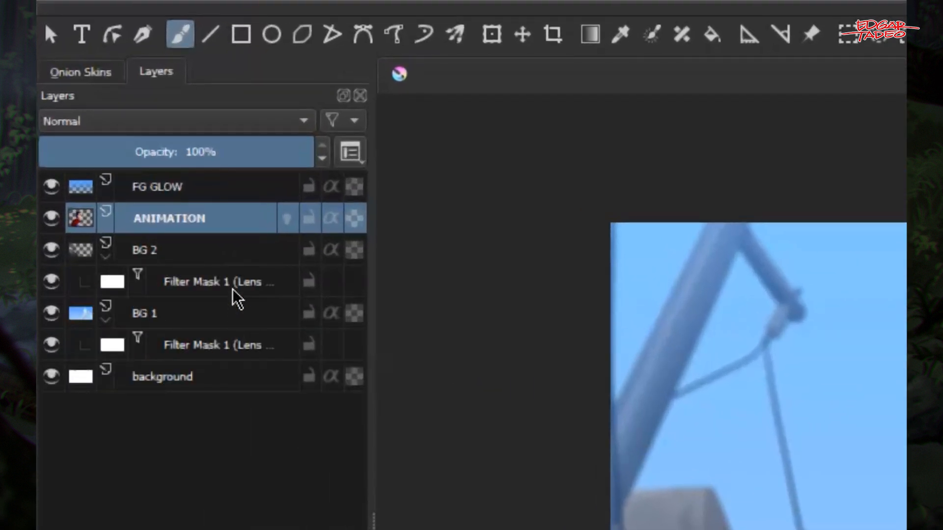
click(233, 290)
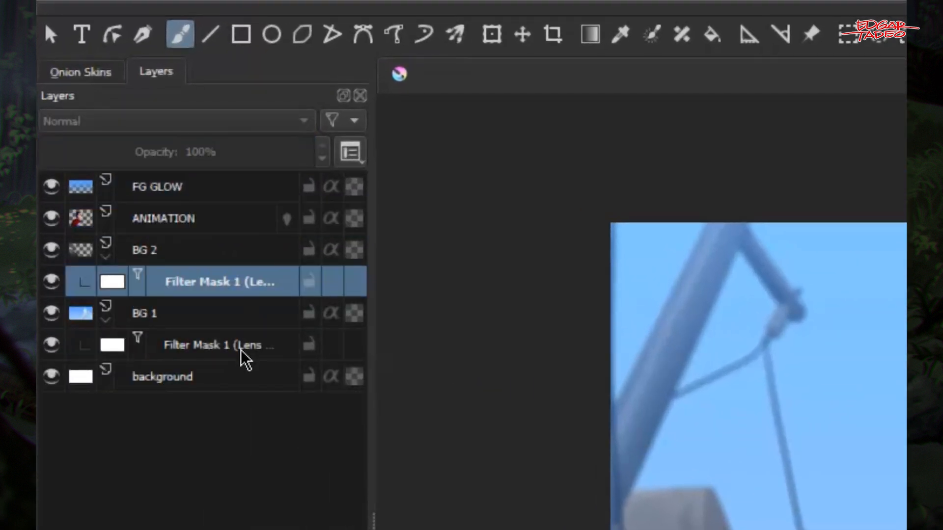
click(239, 346)
click(52, 282)
click(52, 346)
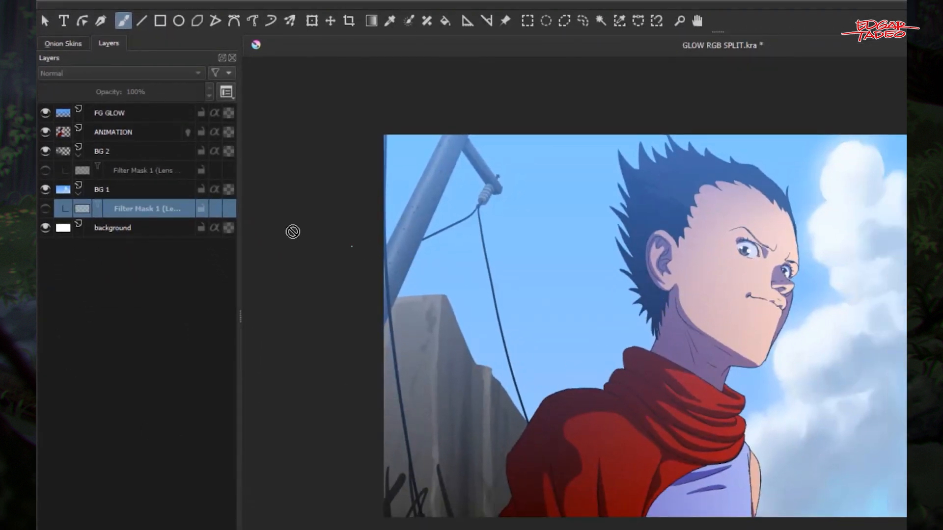
Make the lens blur filter mask under BG 1 visible again and select it.
click(165, 197)
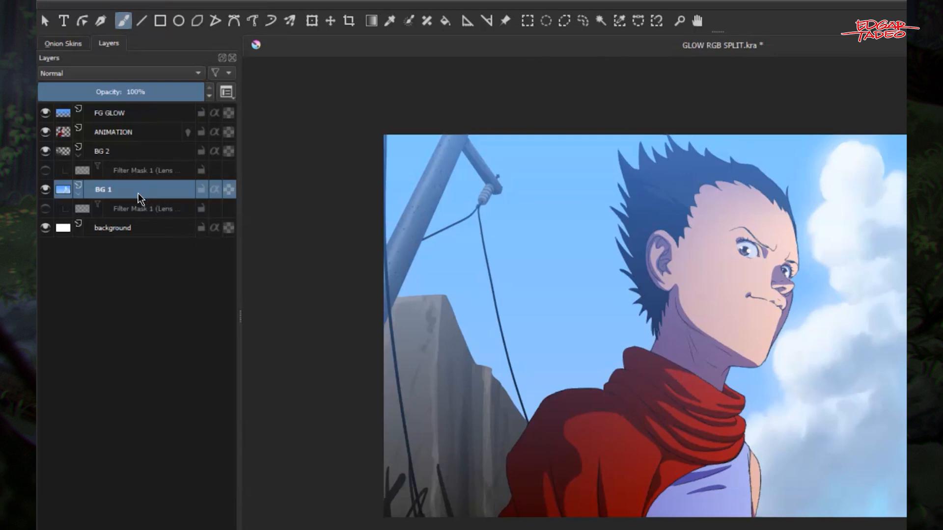
click(46, 209)
click(123, 209)
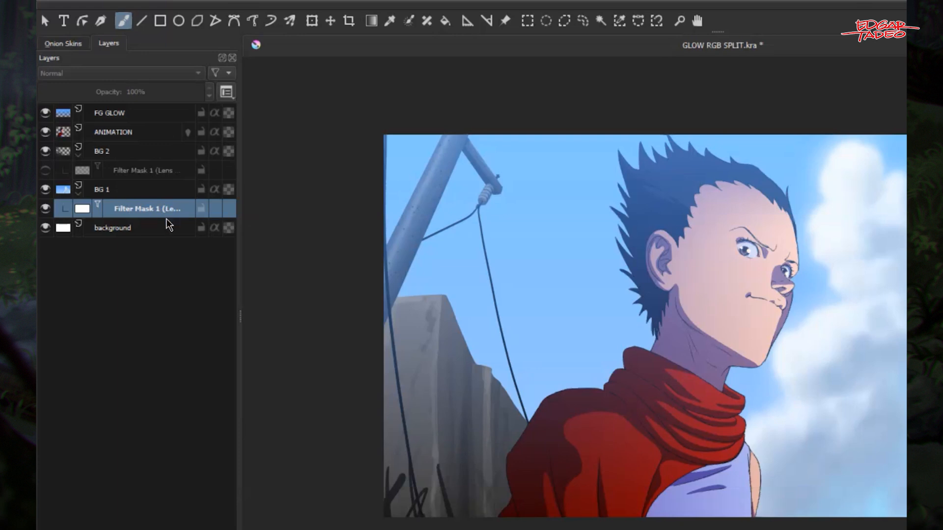
Look up the option for adding a filter mask to BG 1, and inspect the shape, radius and rotation settings of its lens blur mask.
right_click(157, 193)
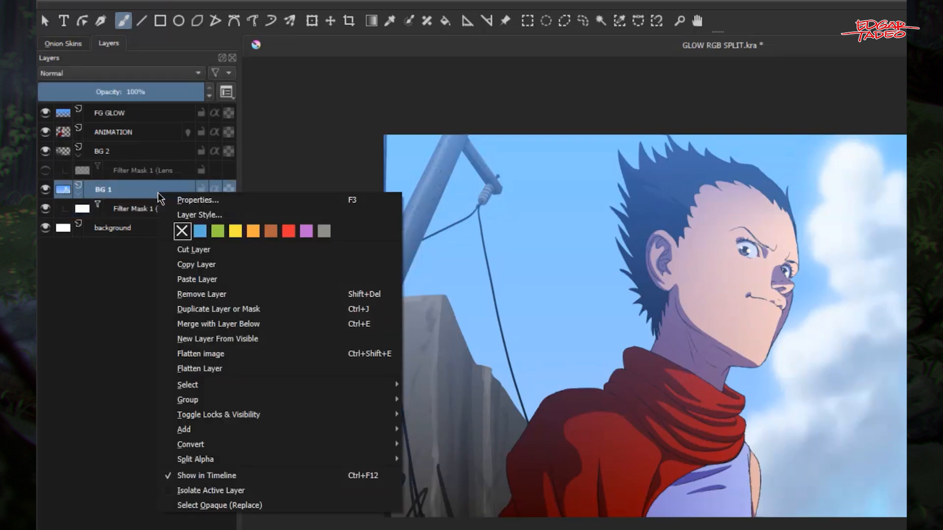
mouse_move(312, 429)
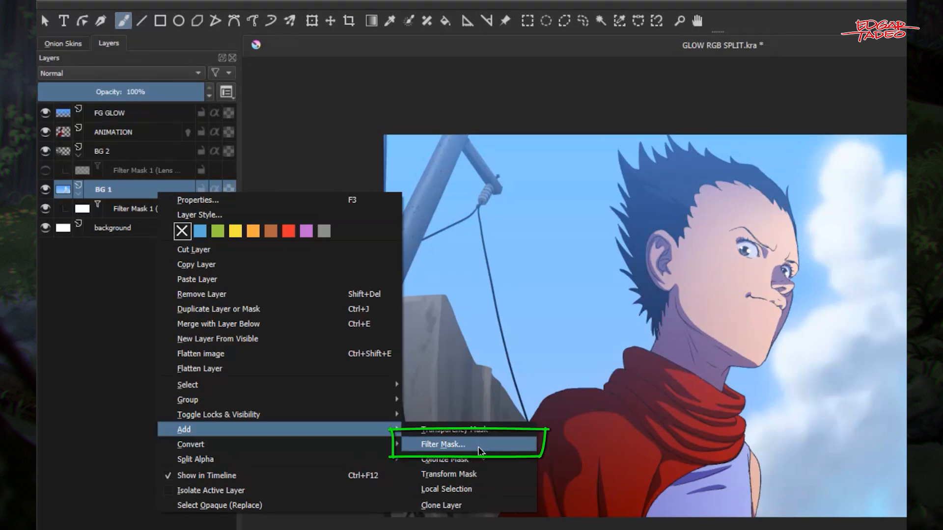
click(129, 209)
click(129, 208)
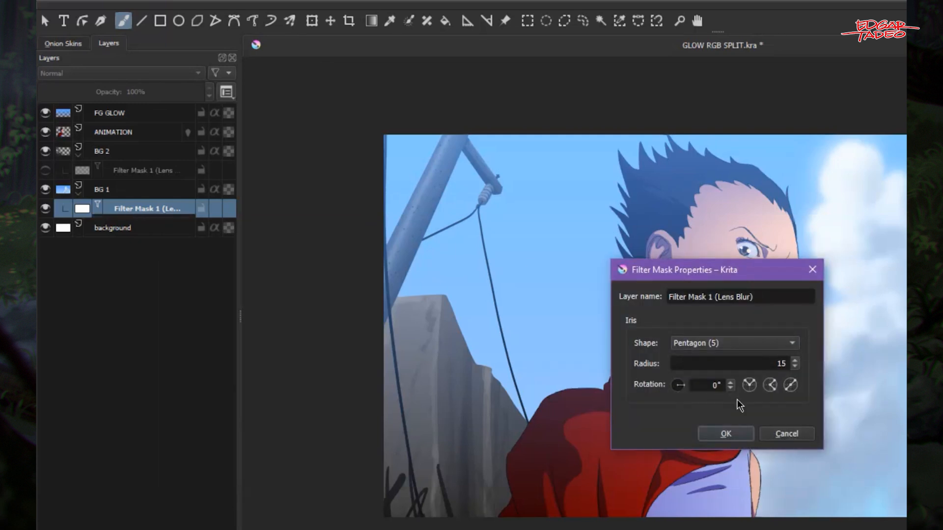
drag(823, 449, 872, 479)
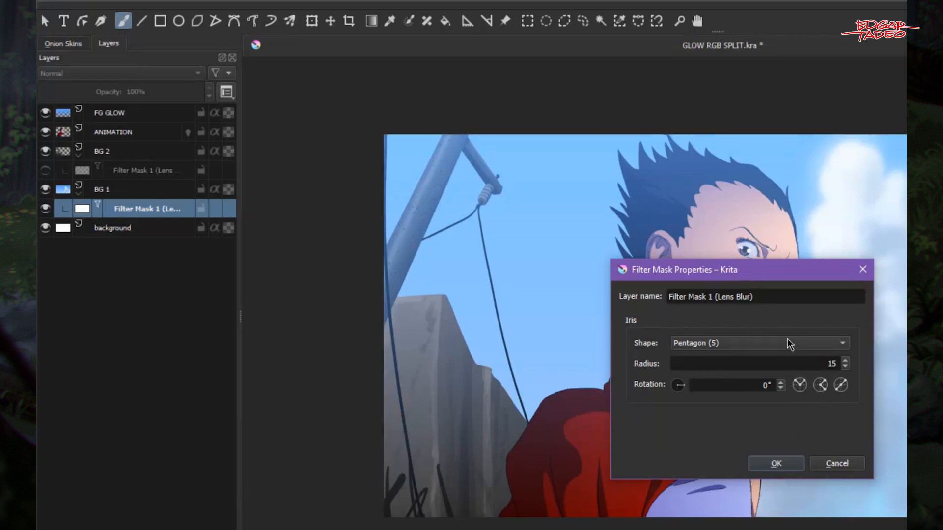
click(858, 271)
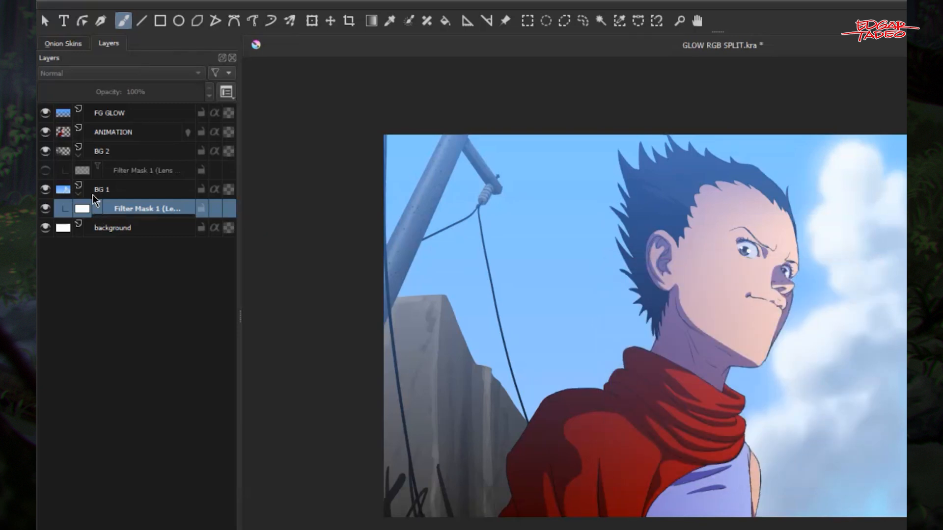
Make the lens blur filter mask under BG 2 visible again, and collapse the masks of BG 2 and BG 1.
click(47, 171)
click(118, 172)
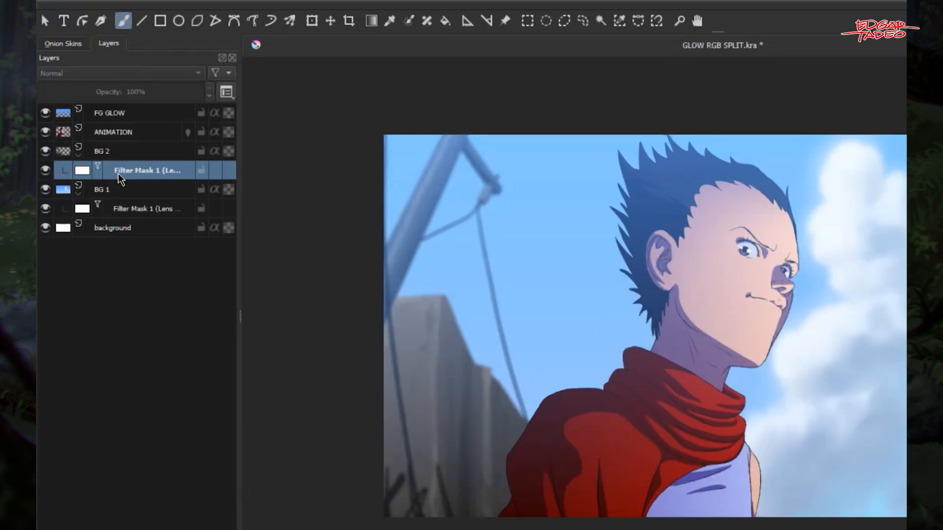
click(134, 150)
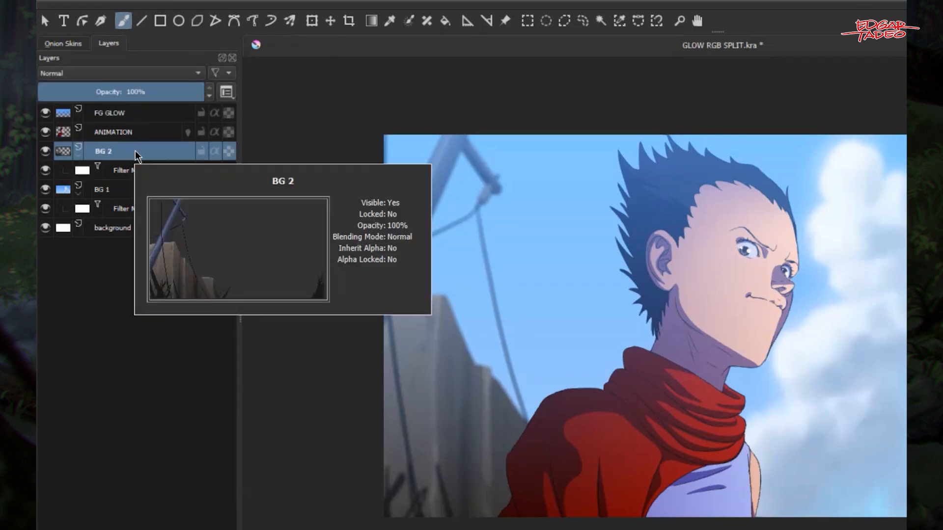
right_click(134, 150)
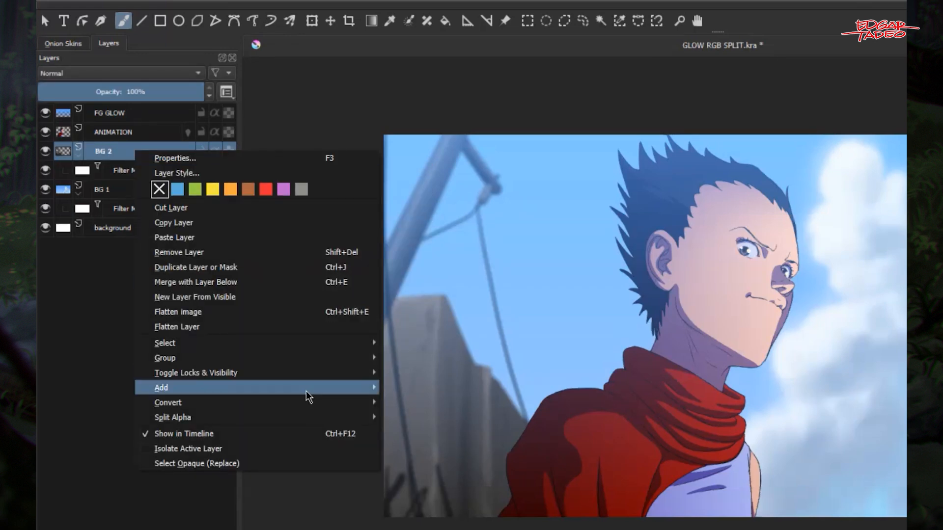
mouse_move(311, 387)
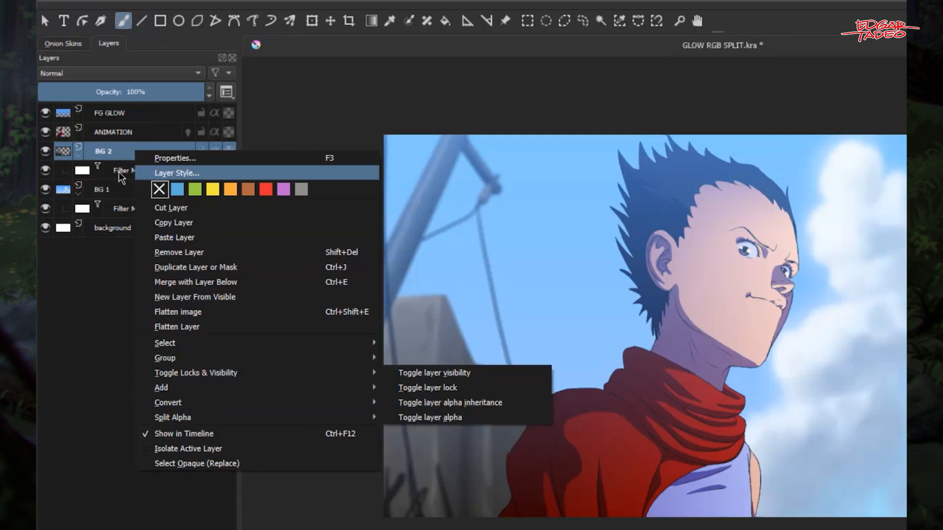
click(75, 158)
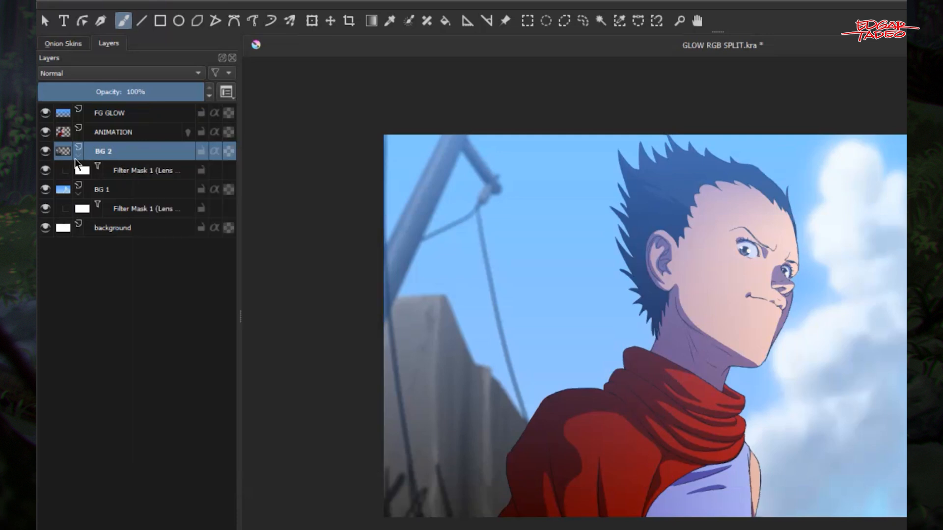
click(78, 156)
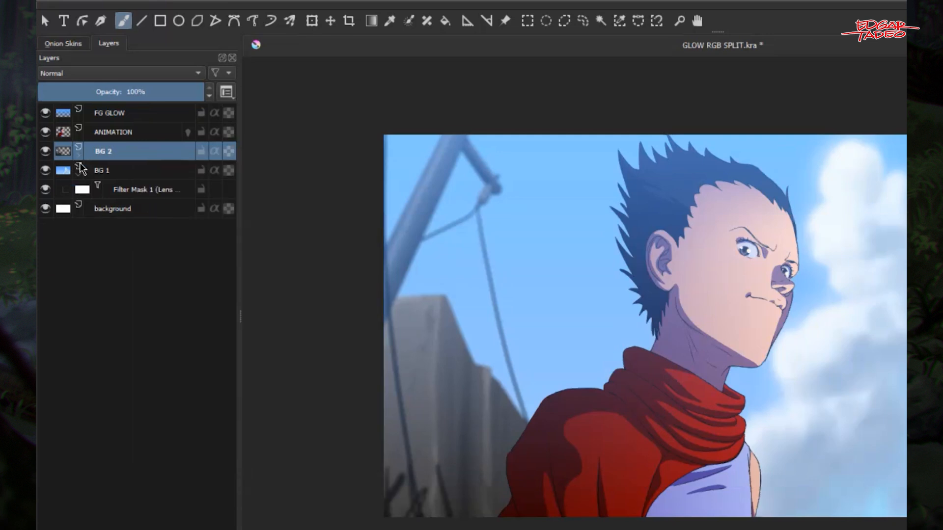
click(79, 173)
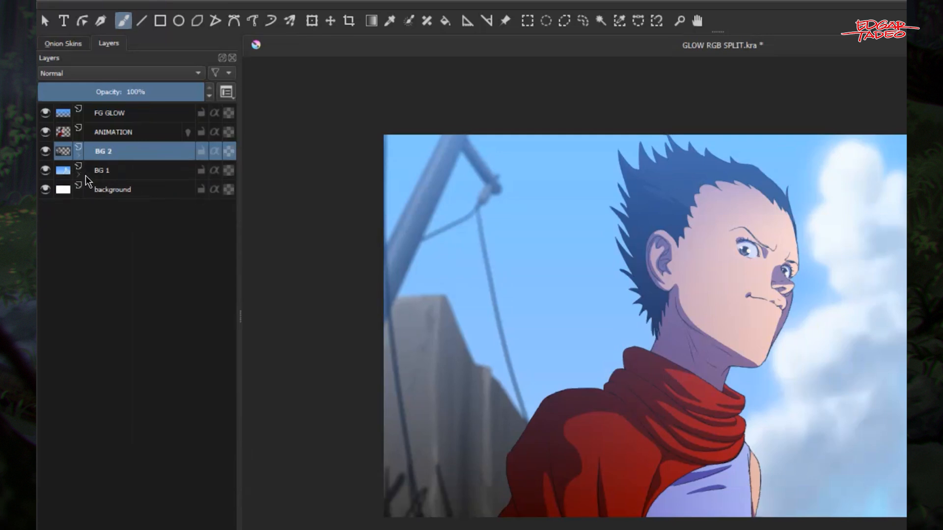
View the FG GLOW layer in isolation, restore the full image, and choose Screen as the layer's blending mode.
click(135, 119)
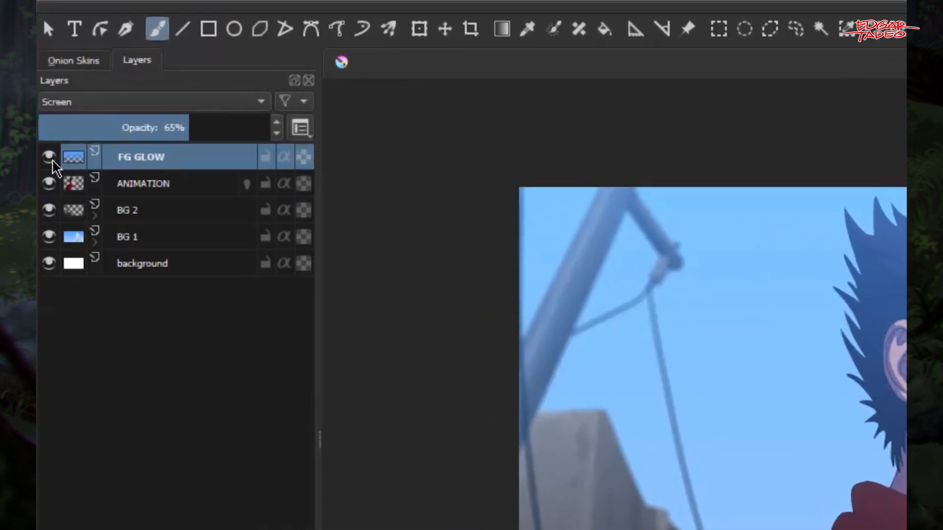
alt+click(182, 158)
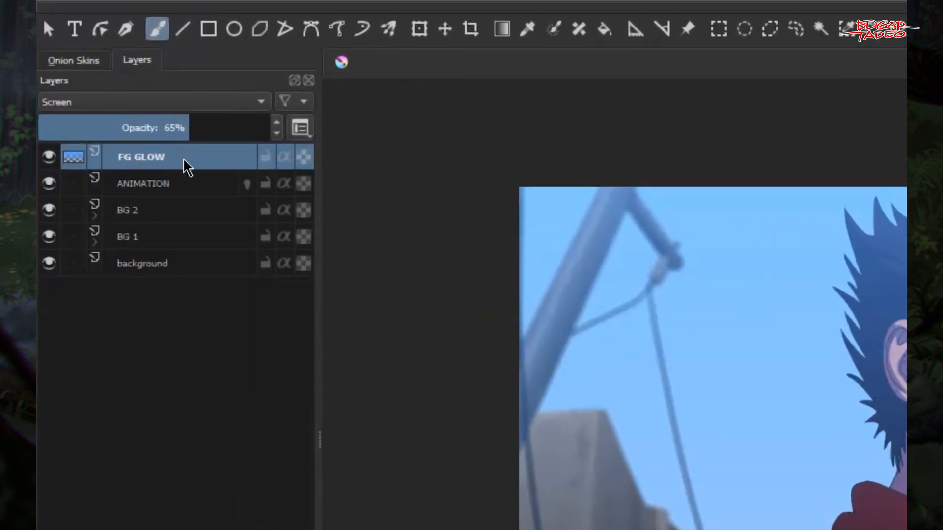
alt+click(181, 160)
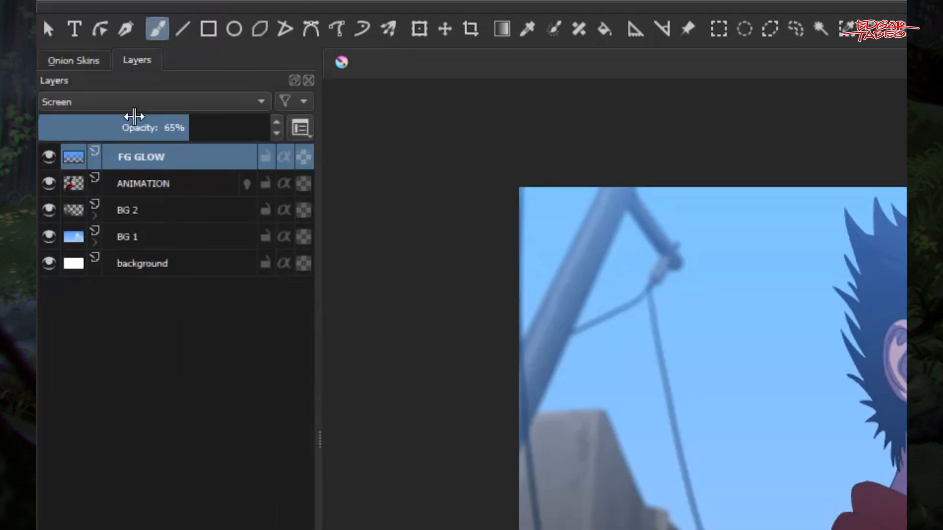
click(111, 103)
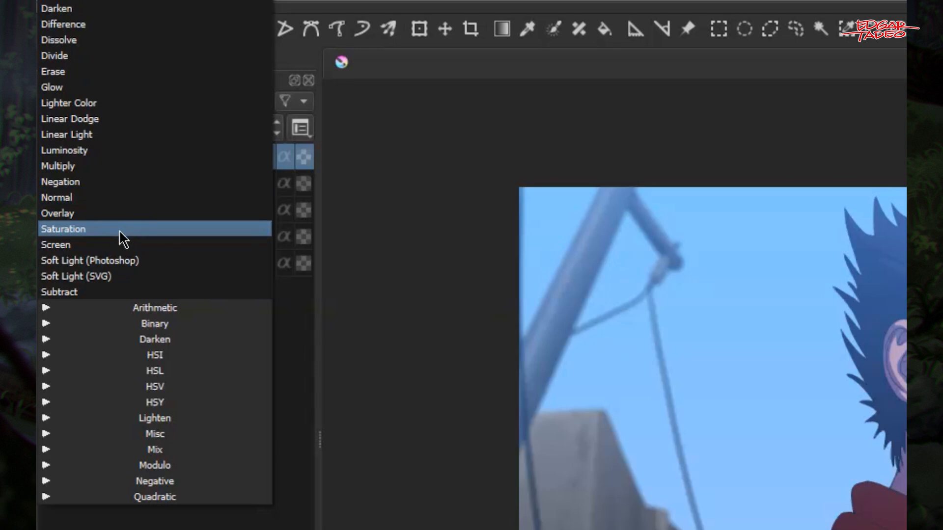
click(91, 245)
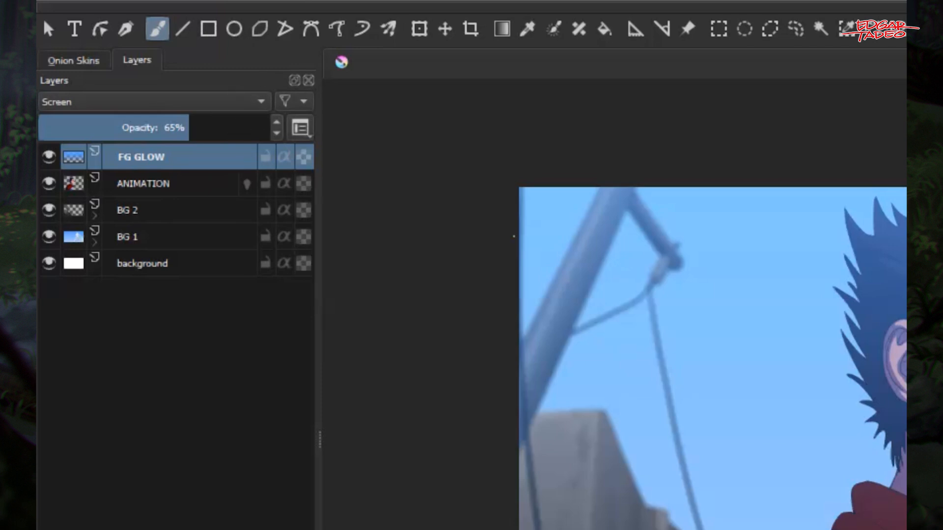
Select the layers from FG GLOW down to BG 1 and combine them with Quick Group, leaving out the background layer.
shift+click(187, 243)
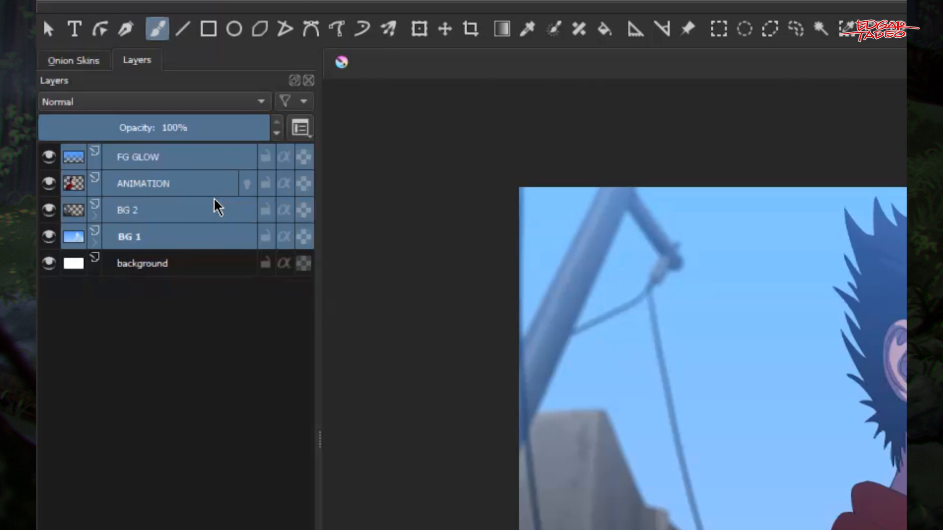
click(203, 165)
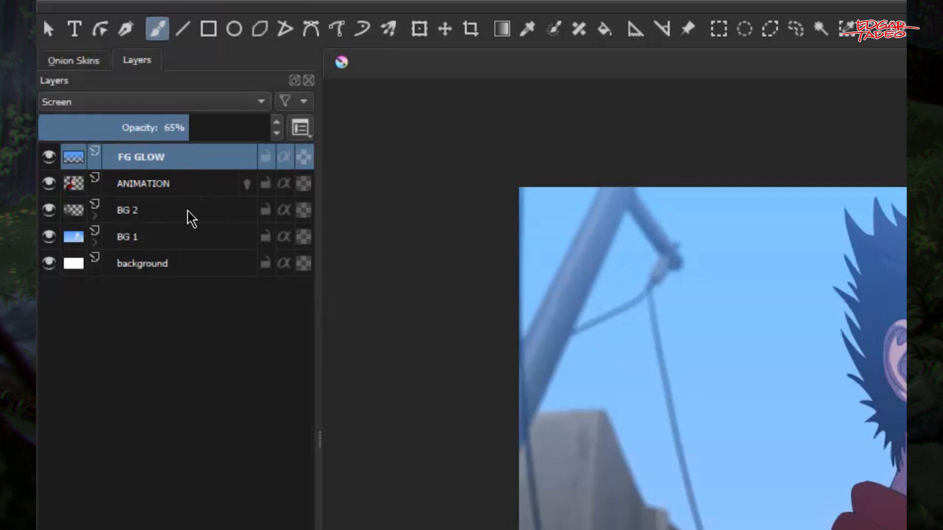
shift+click(183, 244)
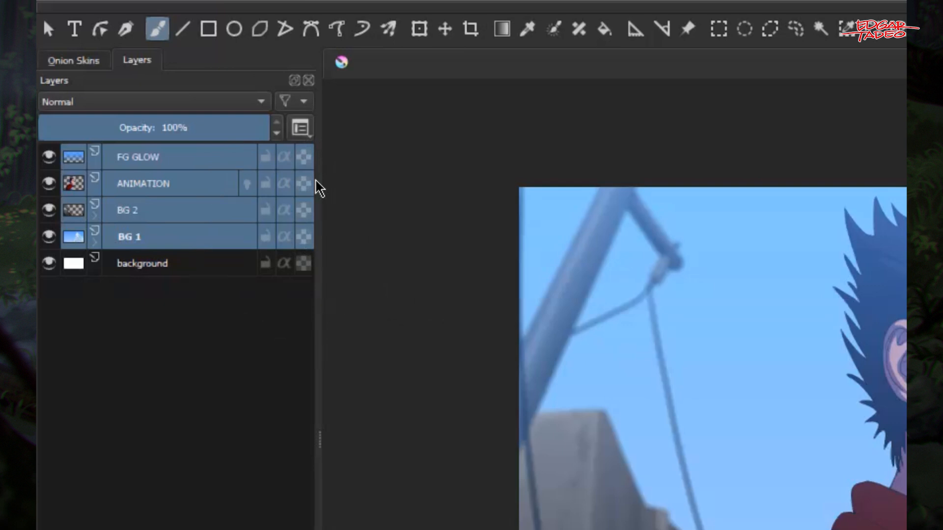
right_click(178, 156)
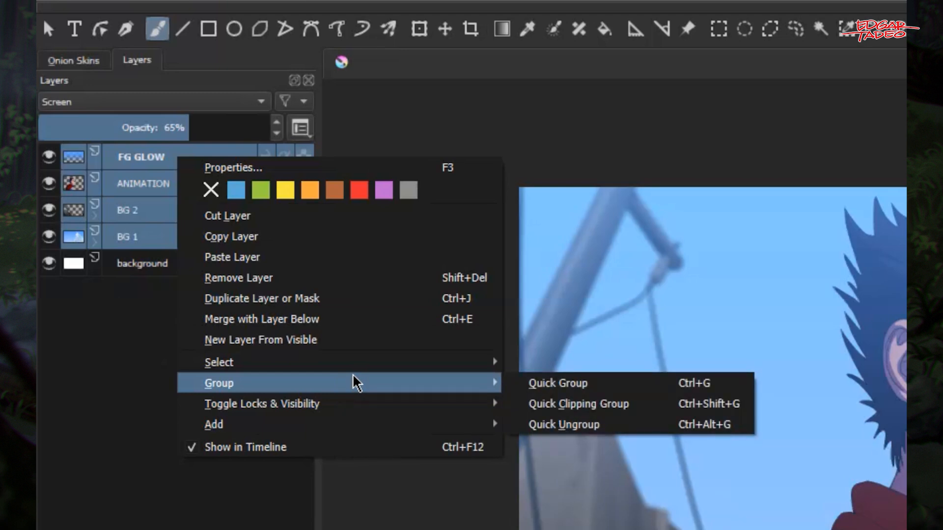
click(587, 384)
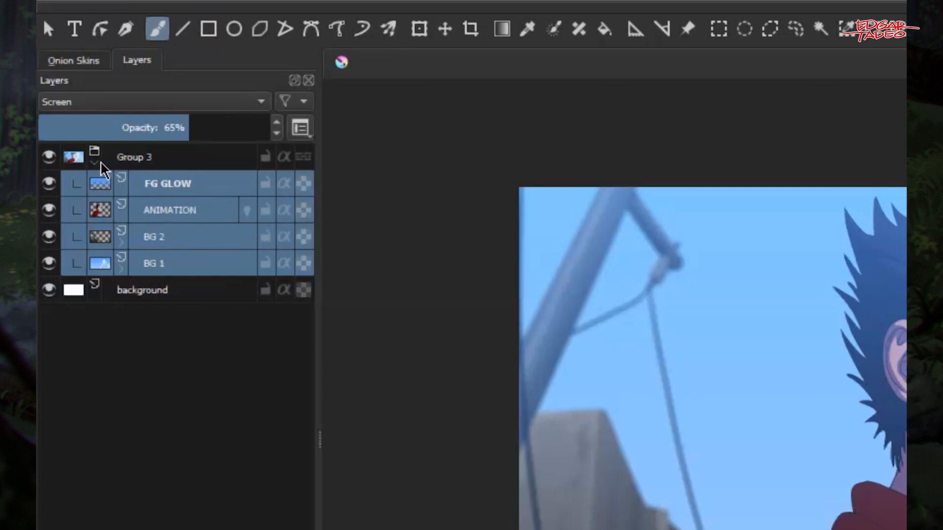
Select the new group above the background layer, check the layers inside it, and leave it collapsed.
click(138, 166)
click(95, 163)
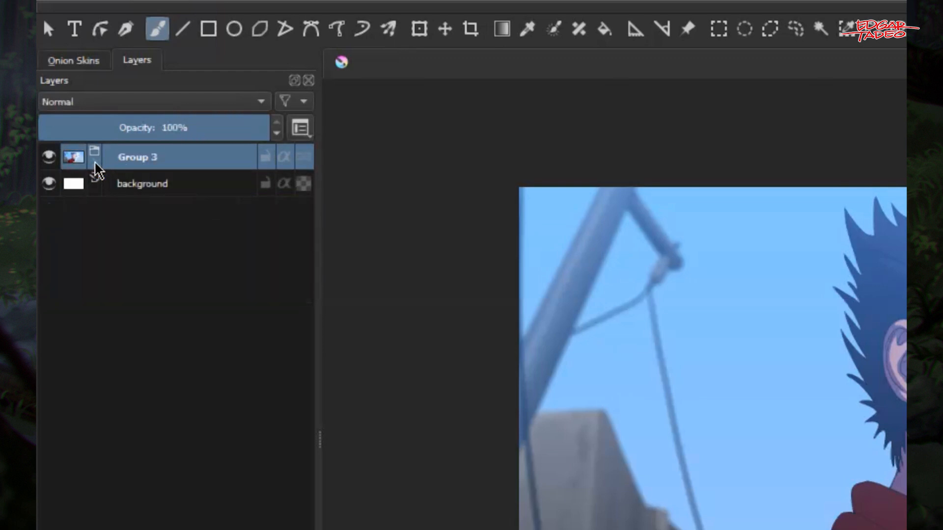
click(97, 164)
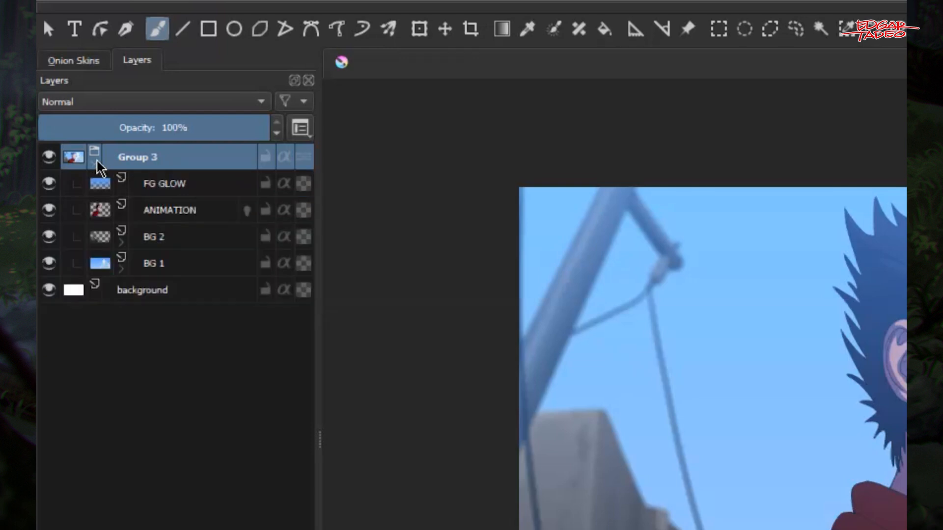
click(97, 164)
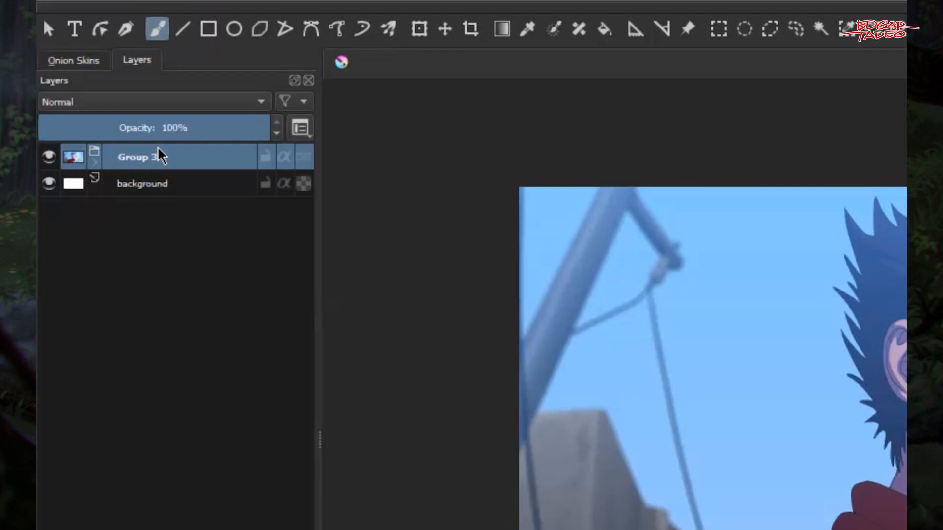
Check the contents of Group 3, leave it collapsed, and add a clone layer of the group.
click(96, 166)
click(95, 167)
right_click(134, 157)
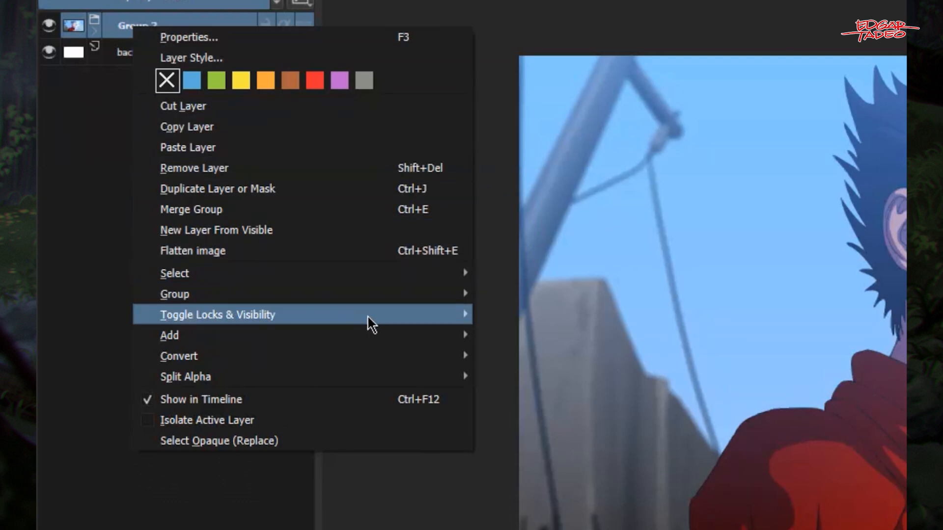
mouse_move(404, 335)
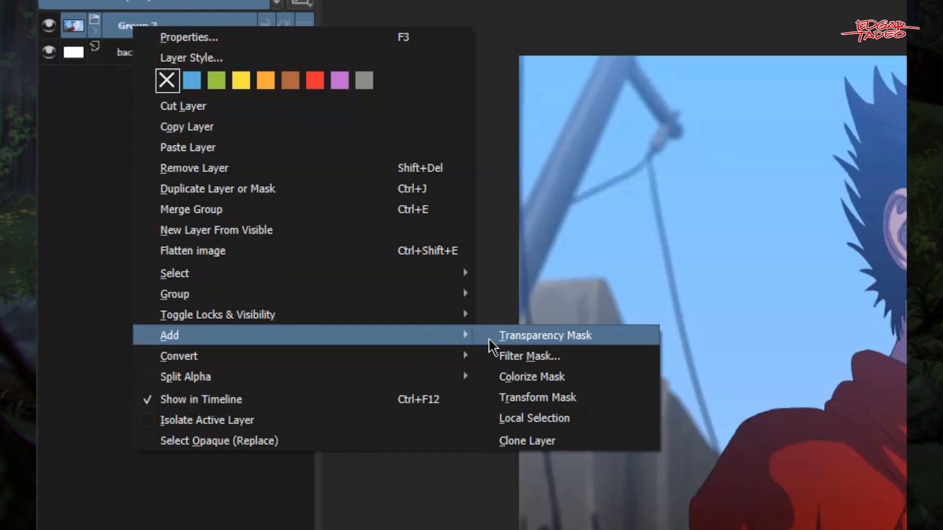
click(548, 444)
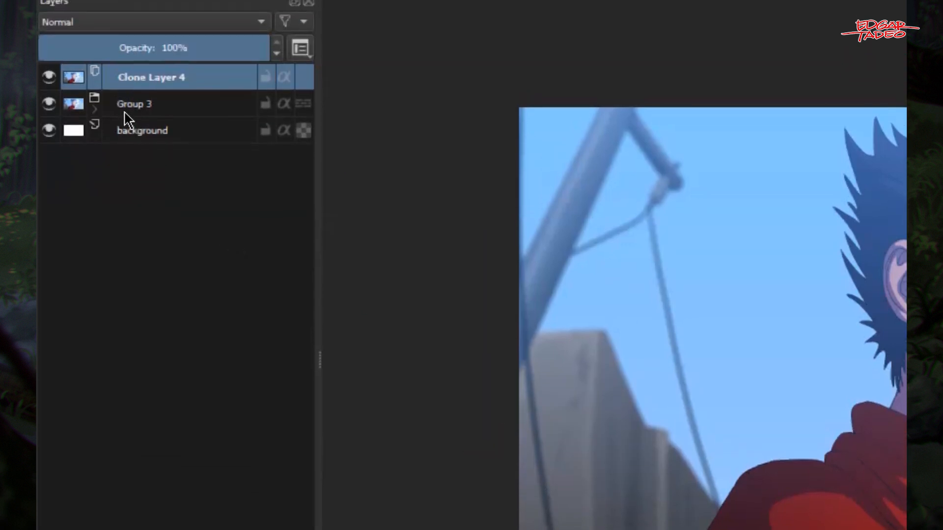
Expand Group 3, inspect its layers, and hide and show the group again to compare it with its clone.
click(95, 187)
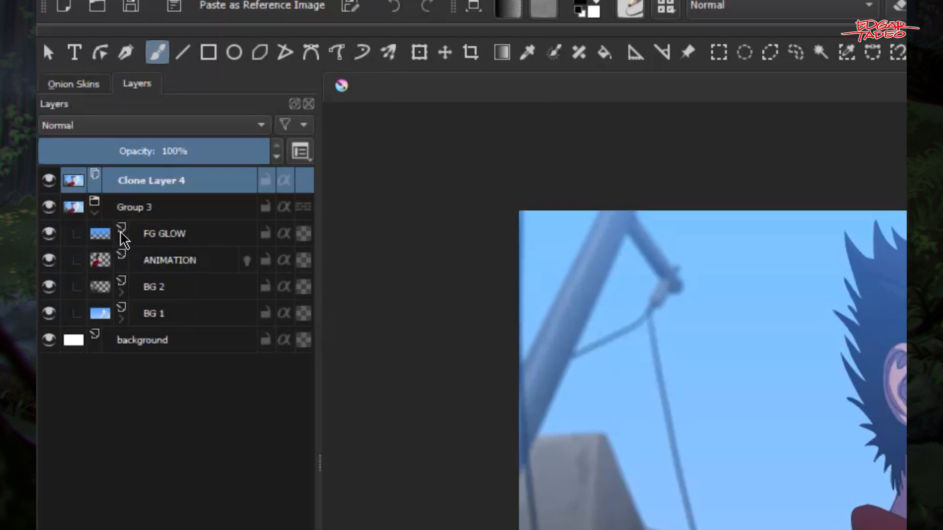
click(145, 216)
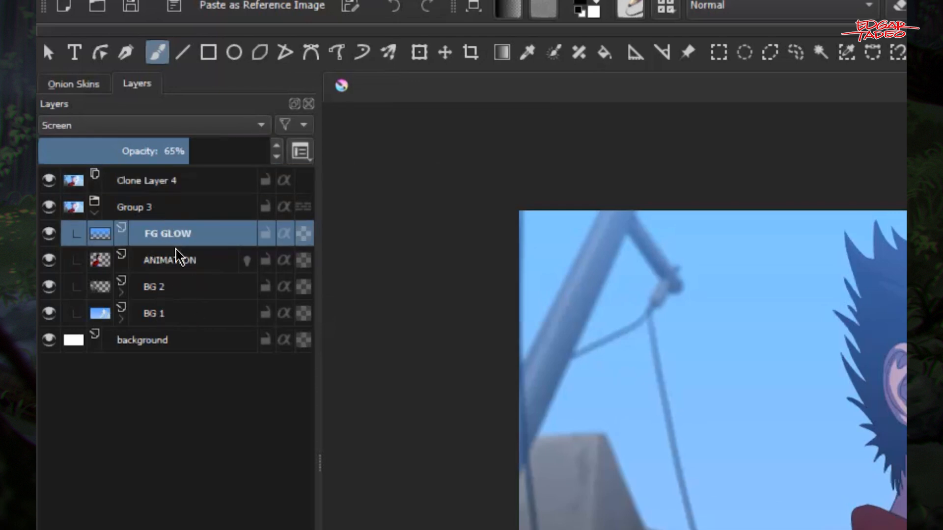
click(150, 187)
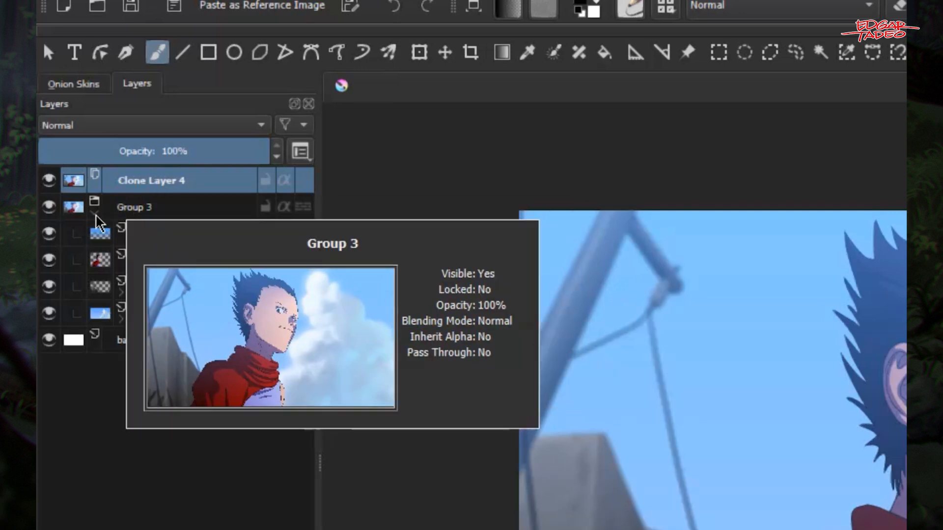
click(54, 208)
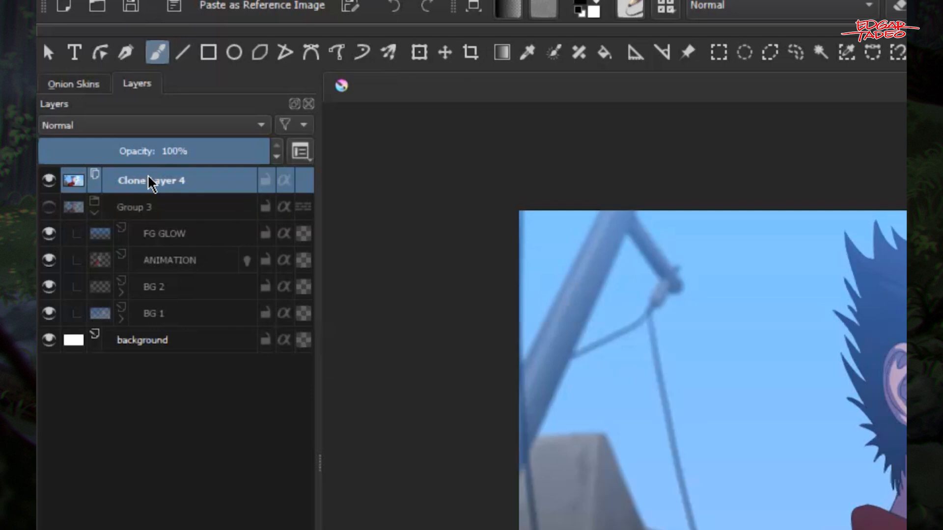
click(49, 210)
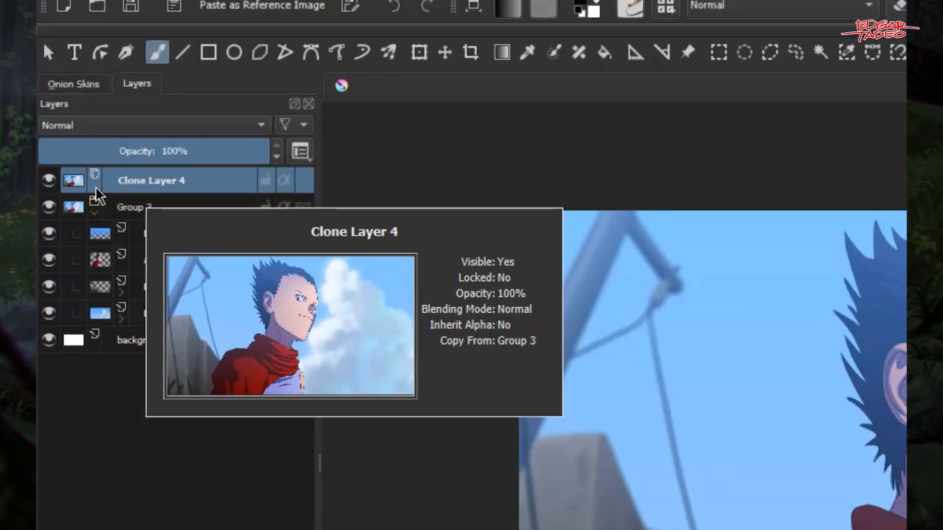
Add two more clone layers, each cloned from the topmost clone, and collapse and hide Group 3.
right_click(138, 184)
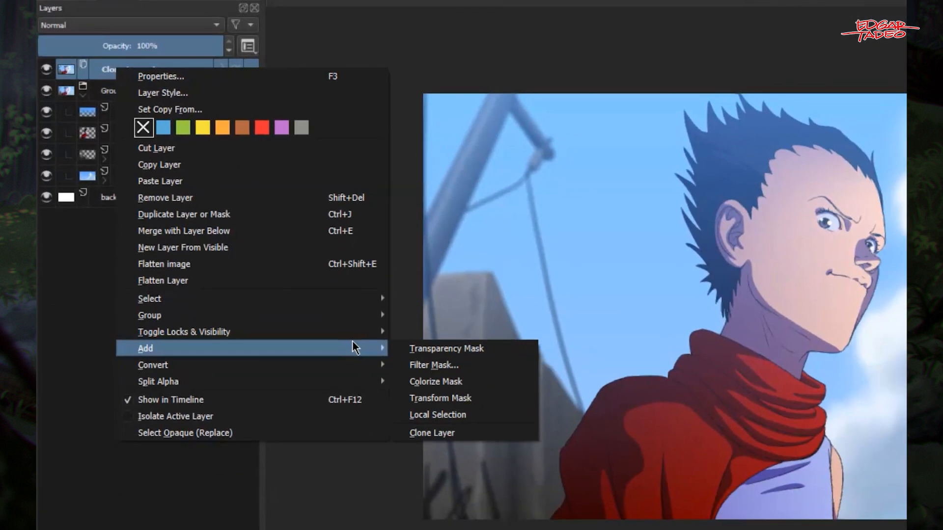
mouse_move(348, 321)
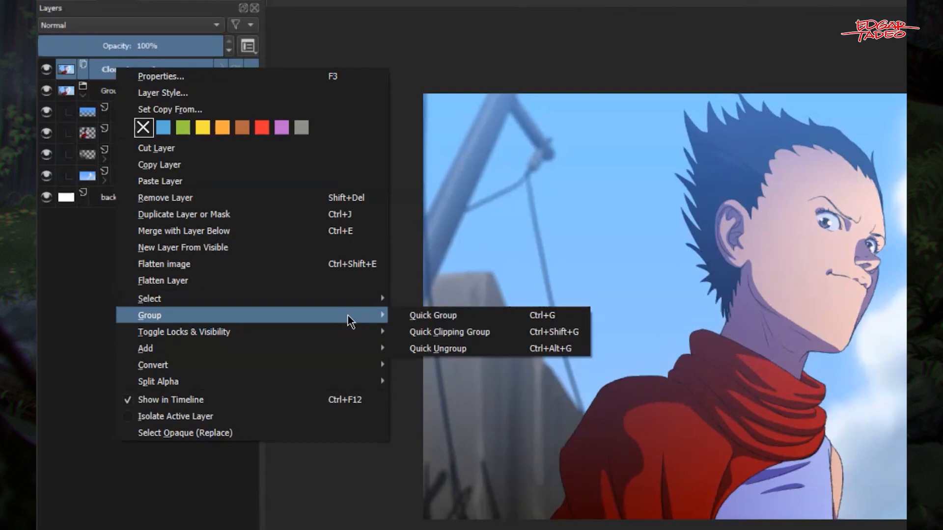
mouse_move(357, 349)
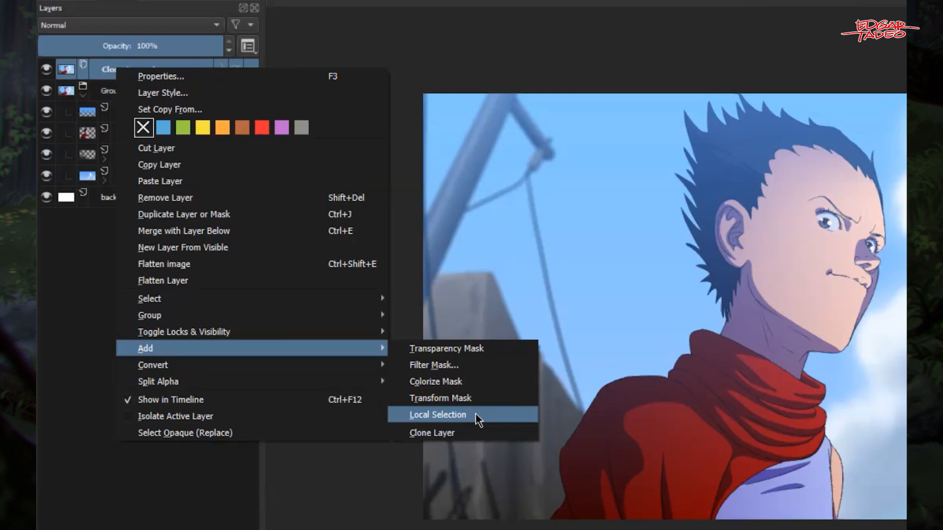
click(479, 432)
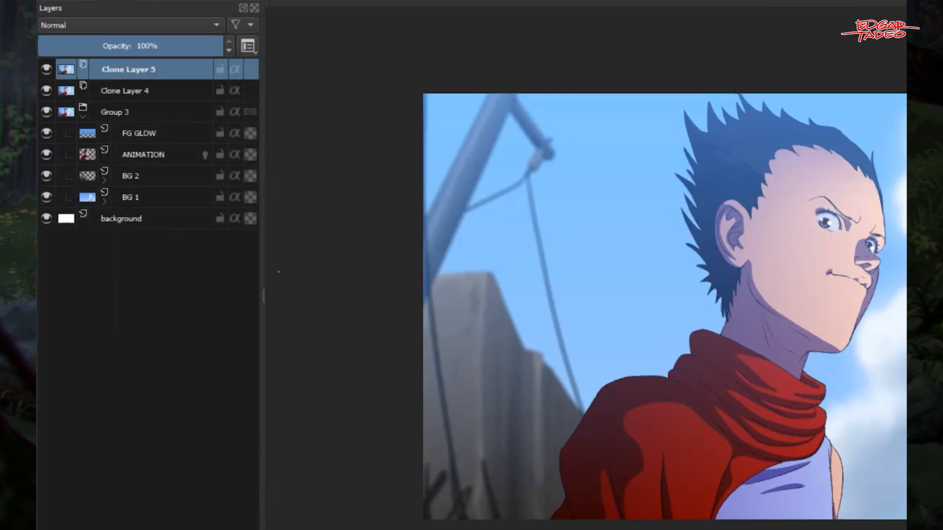
right_click(191, 69)
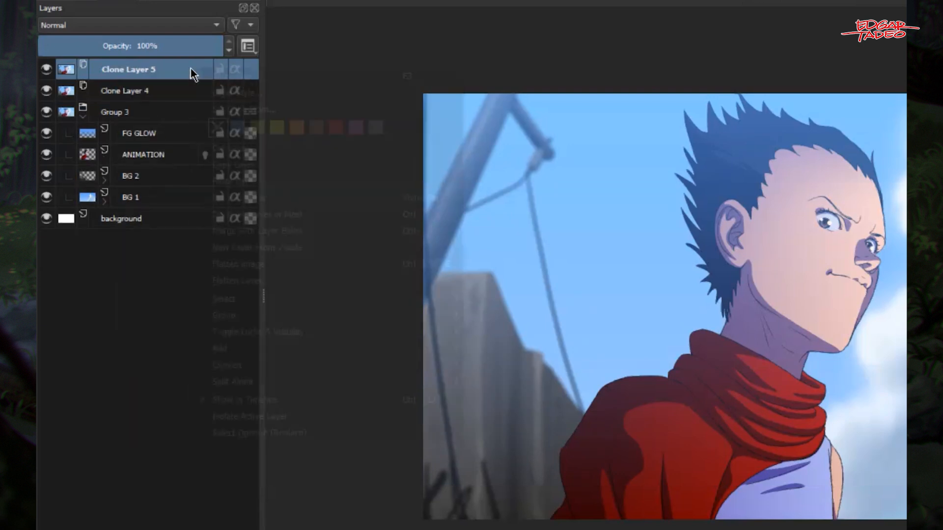
mouse_move(393, 345)
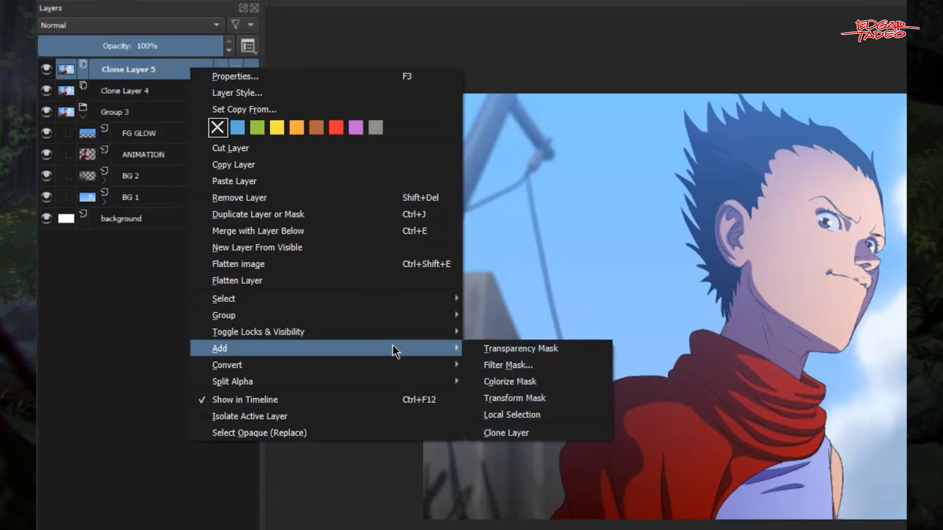
click(514, 432)
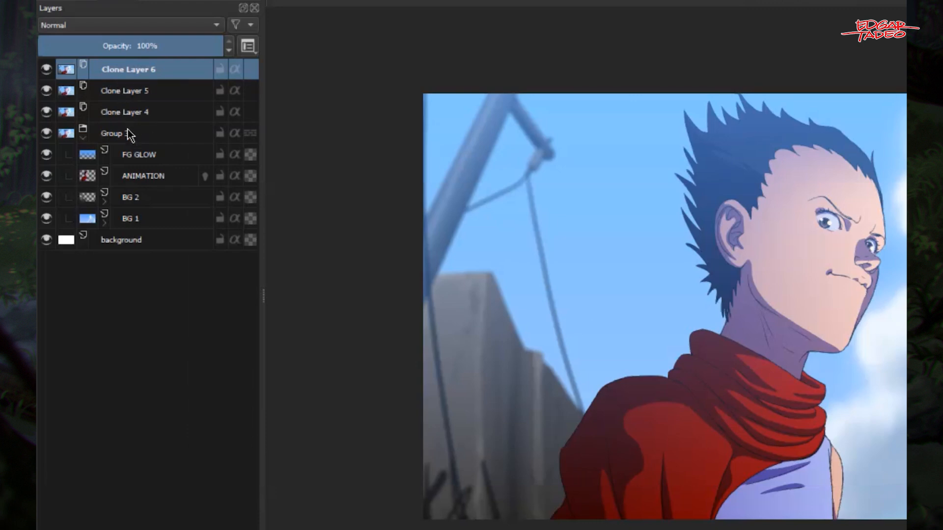
click(83, 138)
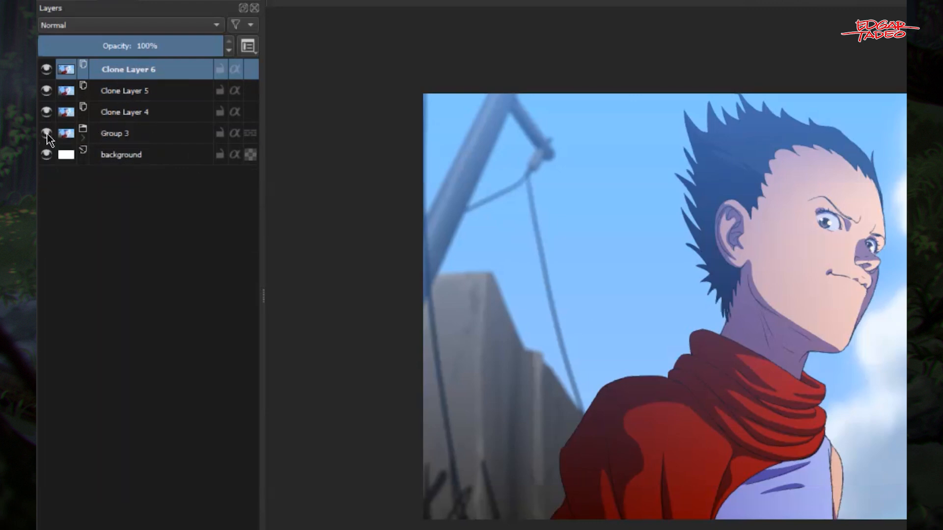
click(48, 134)
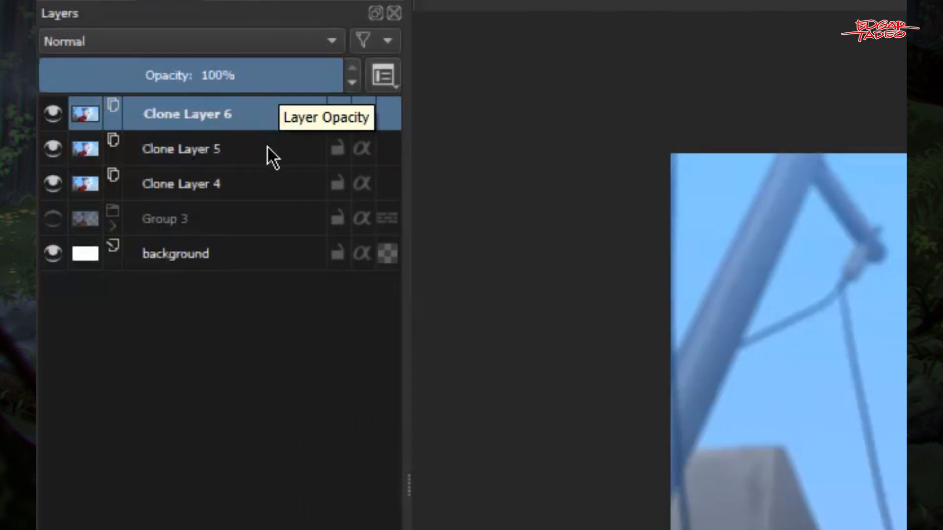
Rename the three clone layers RED, GREEN and BLUE, from the topmost one down.
mouse_move(211, 111)
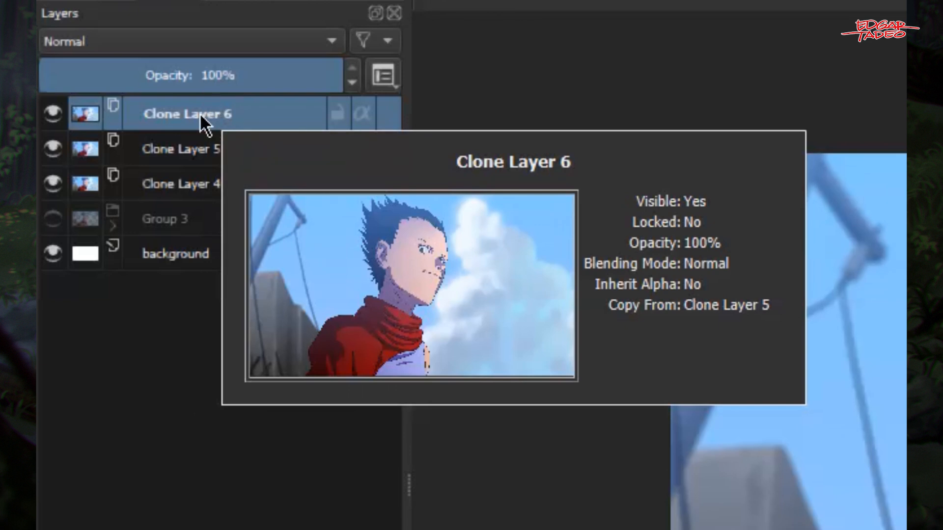
double_click(199, 112)
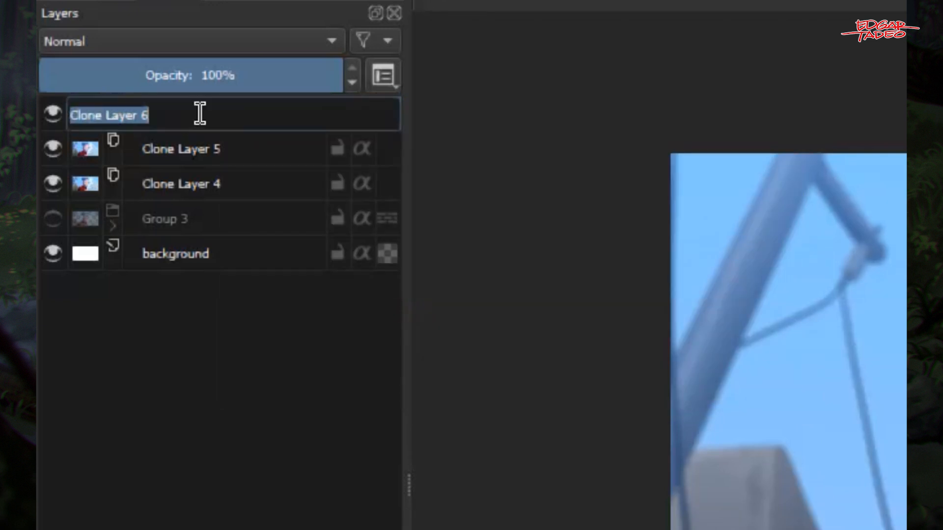
text(RED)
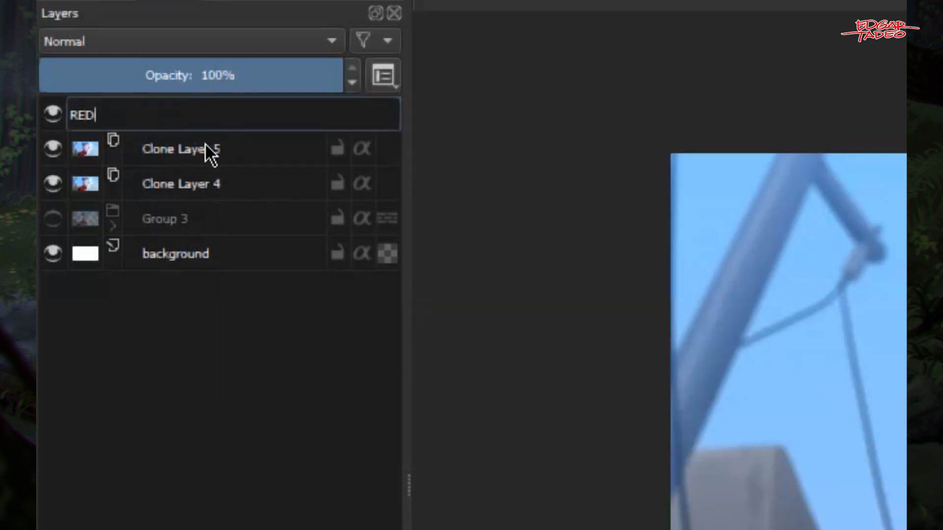
click(205, 144)
double_click(206, 144)
text(G)
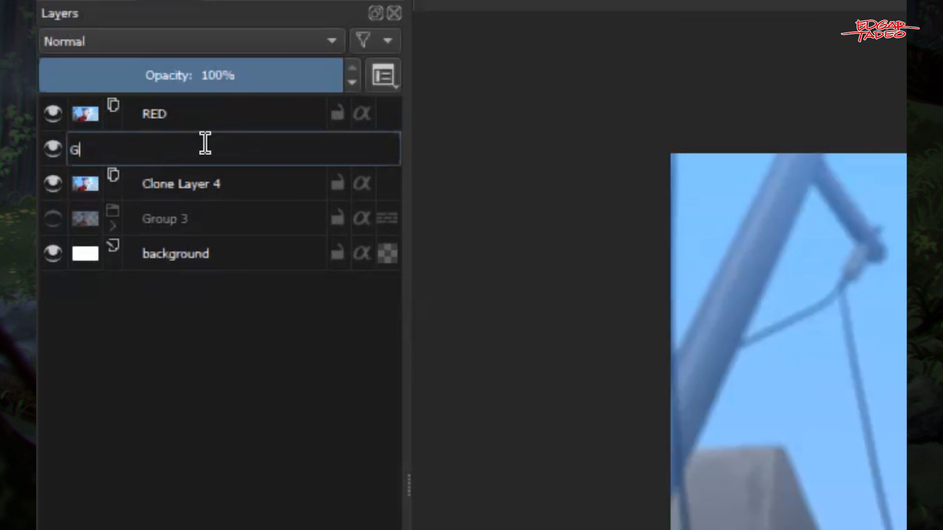
text(REEN)
click(234, 185)
double_click(235, 183)
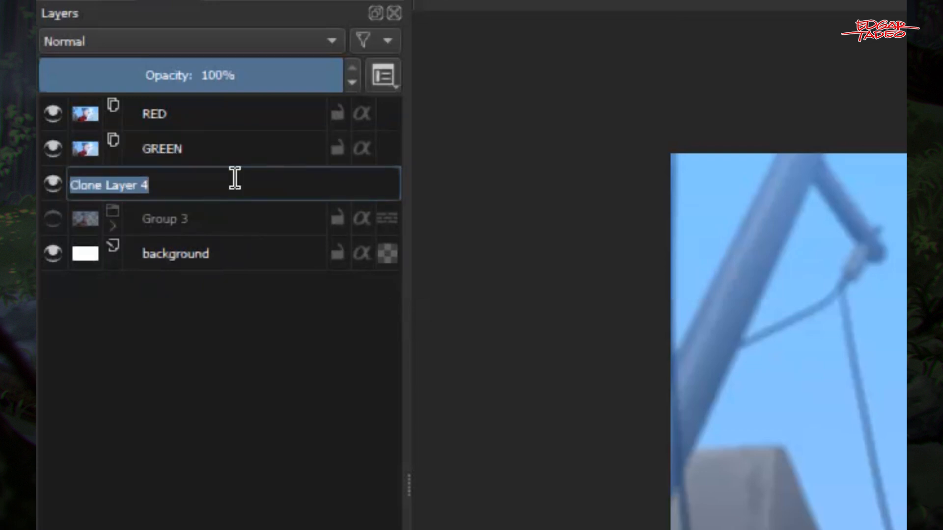
text(BLU)
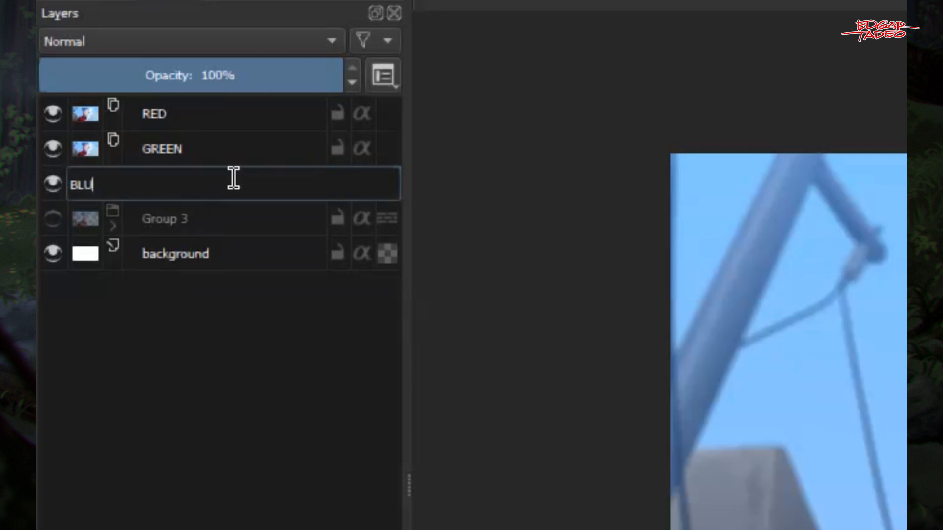
text(E)
key(Return)
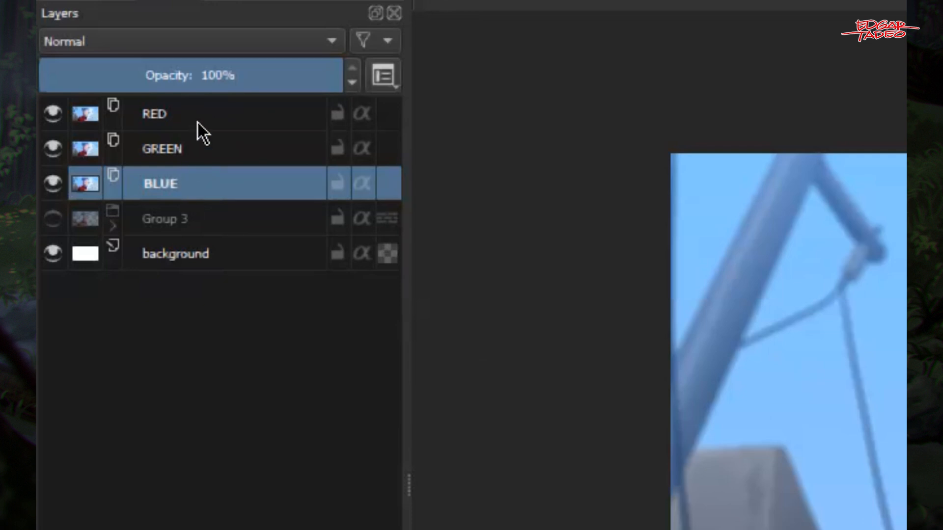
Set the blending mode of the RED, GREEN and BLUE layers to Screen together through their shared layer properties.
shift+click(196, 118)
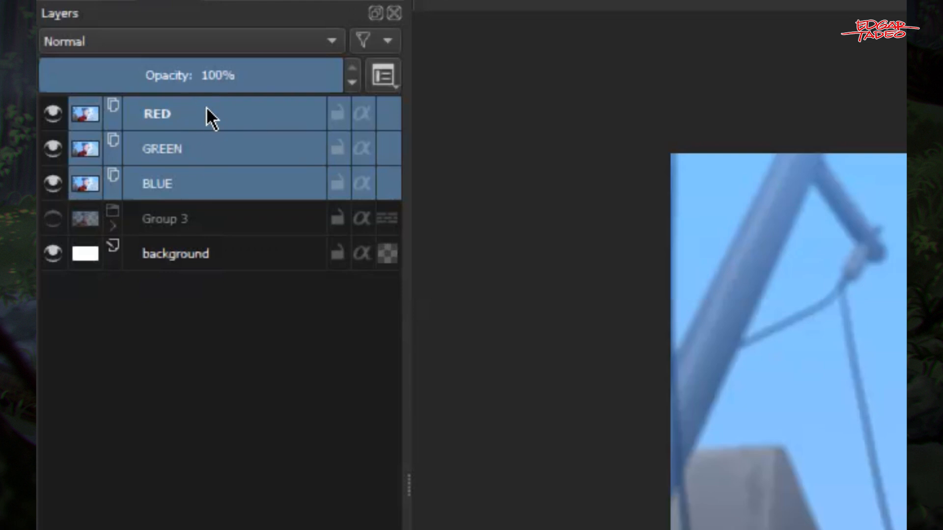
mouse_move(207, 109)
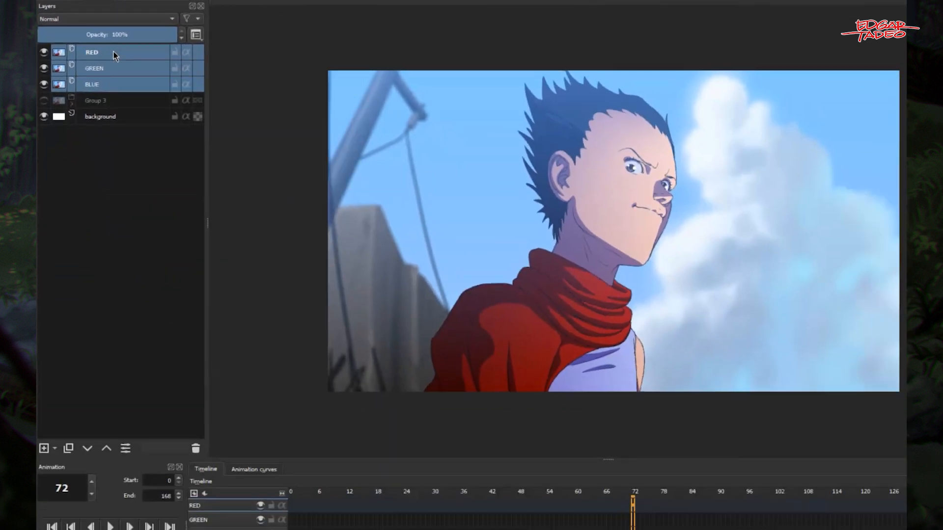
right_click(203, 114)
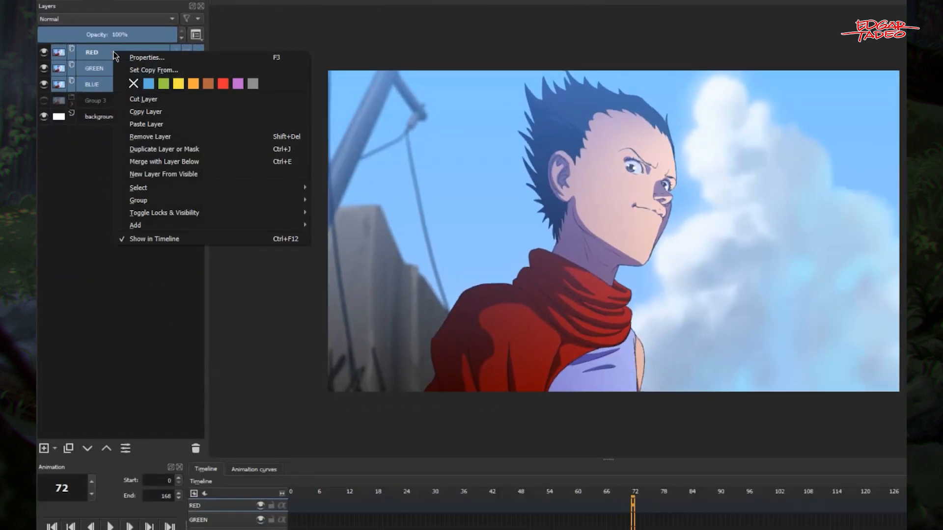
click(170, 58)
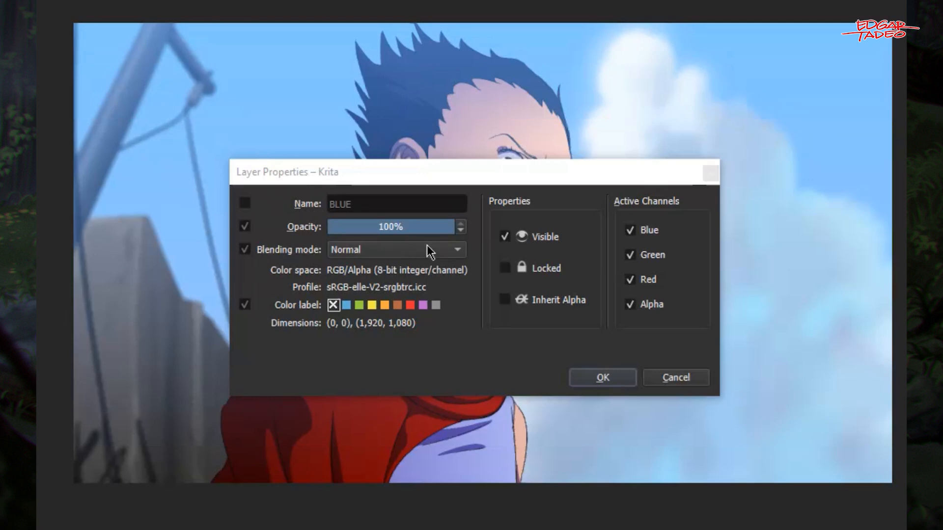
click(358, 250)
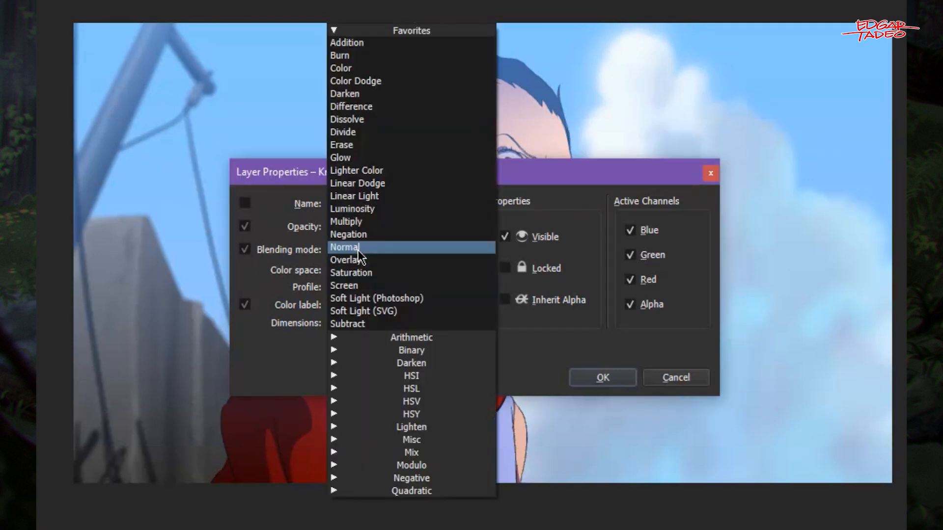
click(361, 285)
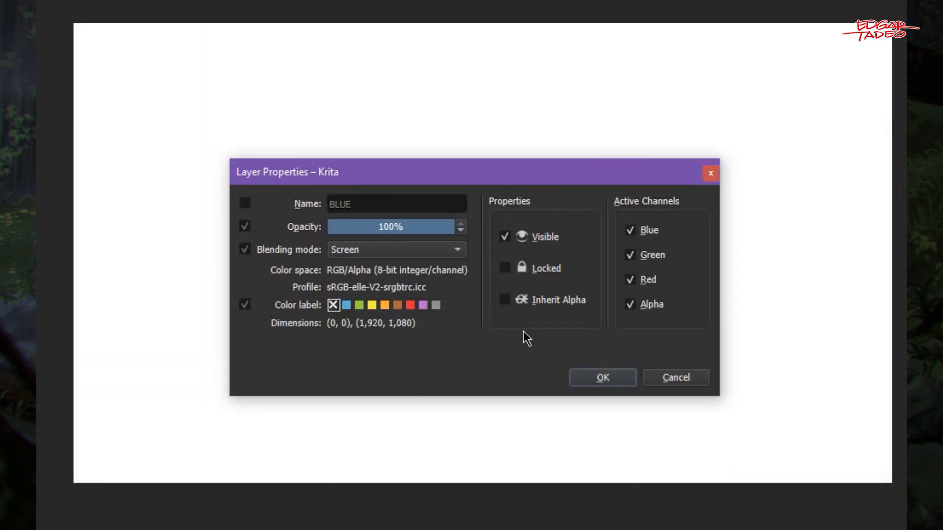
click(610, 375)
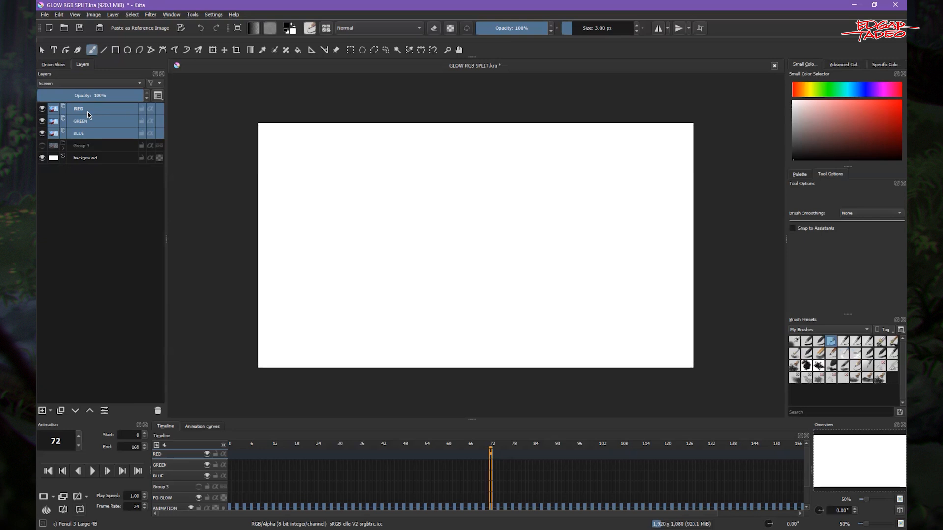
Combine the RED, GREEN and BLUE layers with Quick Group, and select the RED layer inside the group.
mouse_move(88, 114)
mouse_move(129, 109)
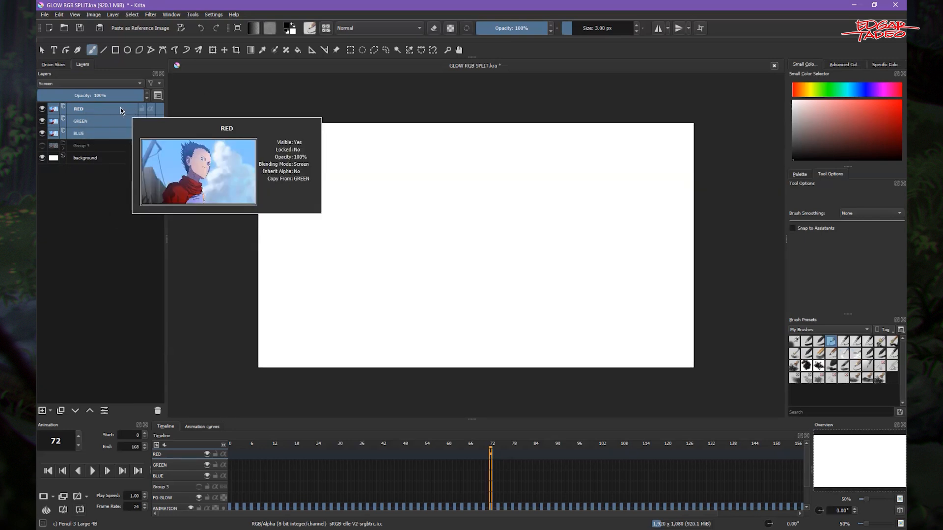
key(ctrl+g)
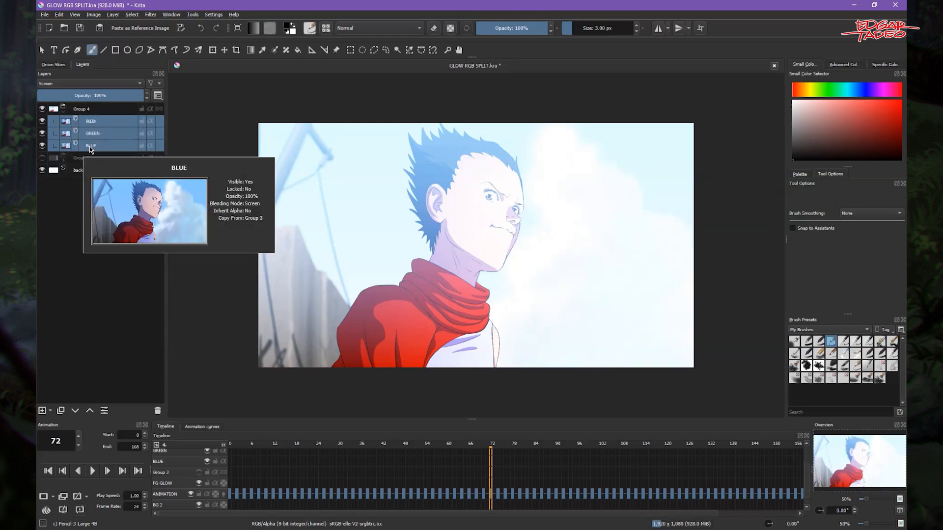
click(98, 147)
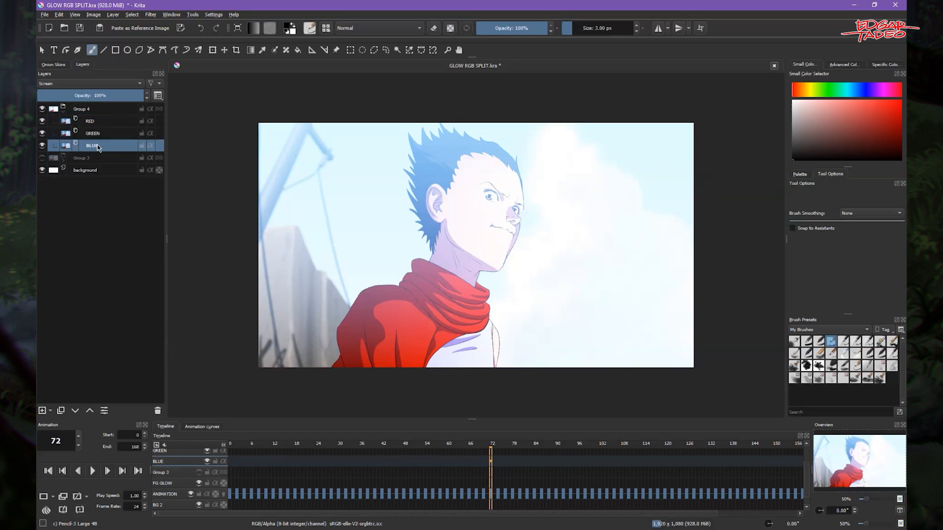
click(114, 122)
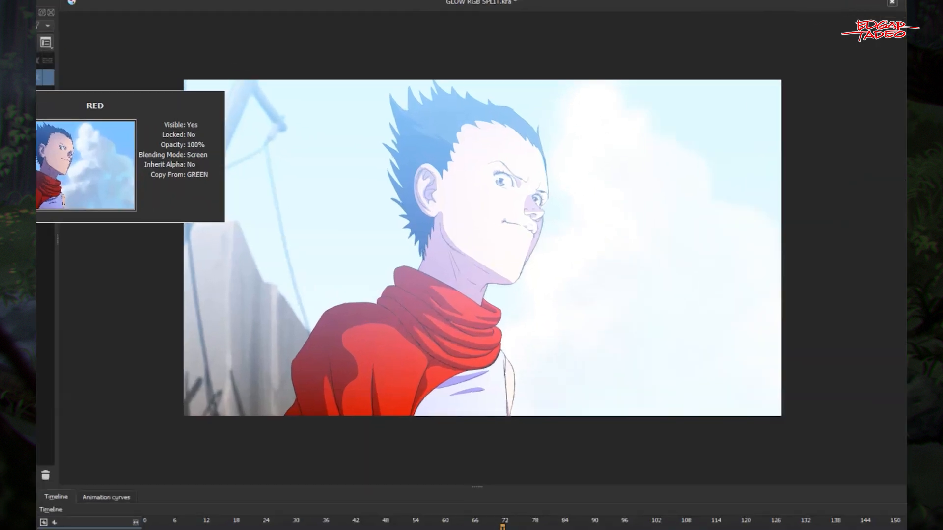
Disable the Blue and Green active channels of the RED layer, keeping only Red and Alpha.
double_click(100, 126)
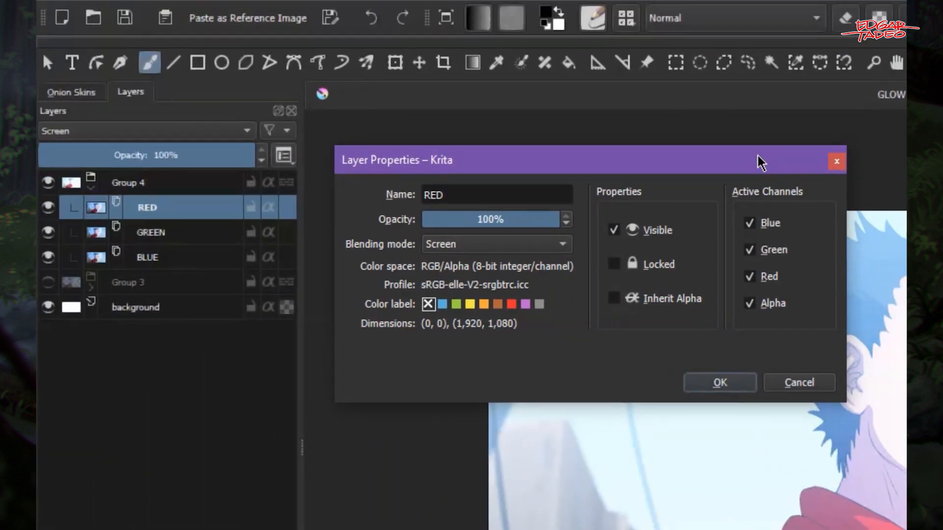
drag(759, 162, 762, 164)
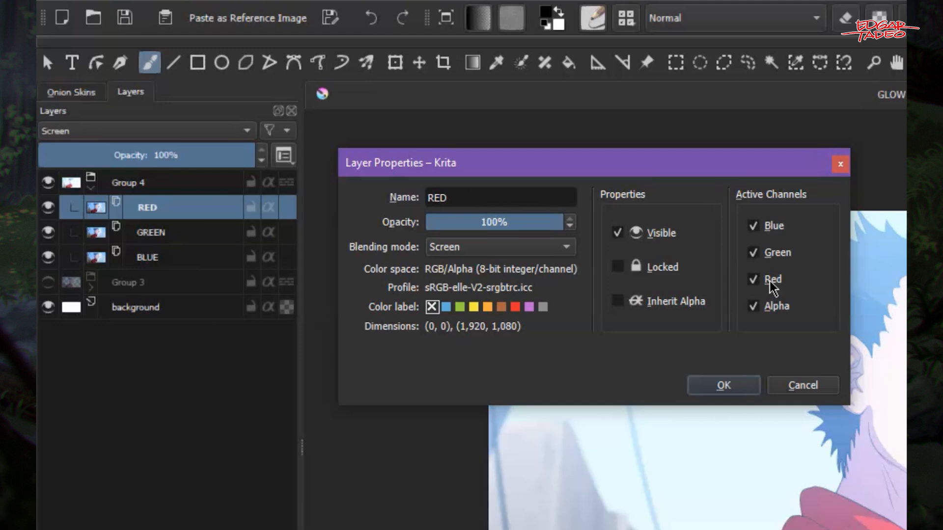
click(753, 226)
click(754, 251)
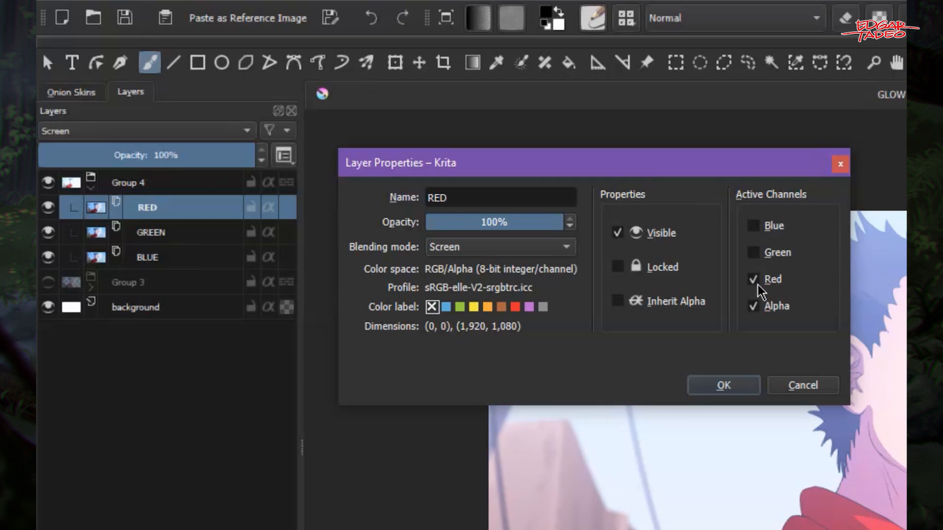
click(722, 388)
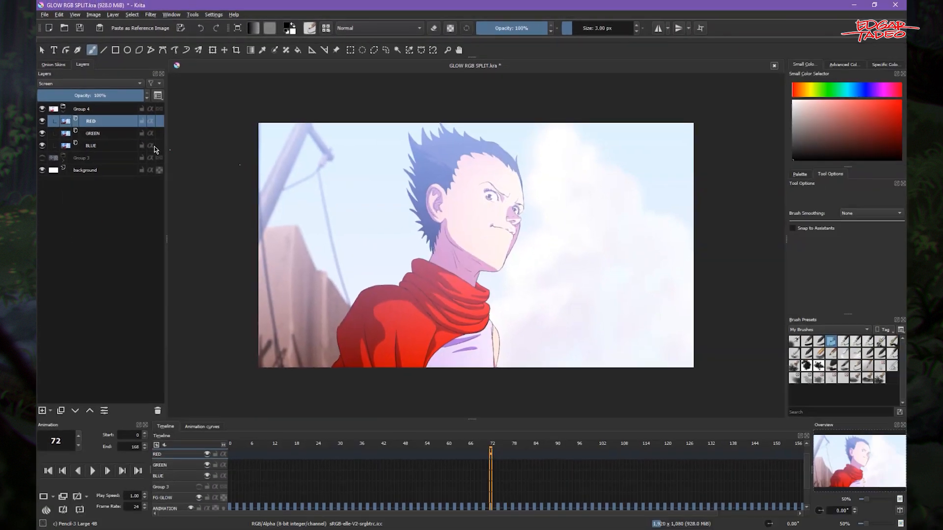
Disable the Blue and Red active channels of the GREEN layer, keeping only Green and Alpha.
click(112, 137)
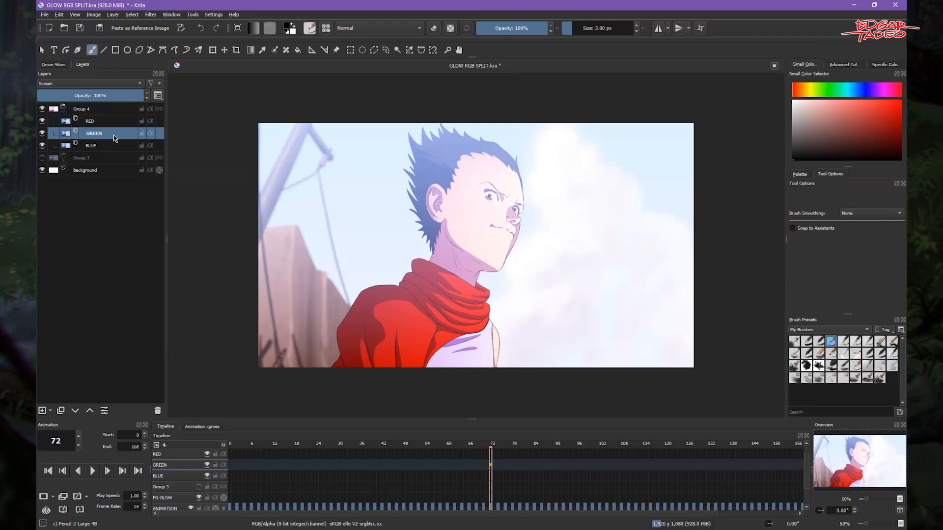
double_click(113, 139)
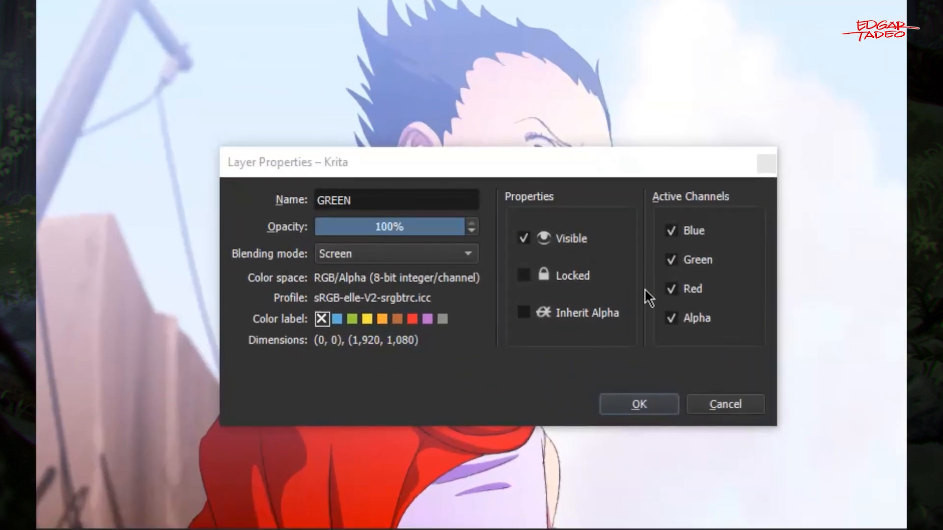
click(690, 231)
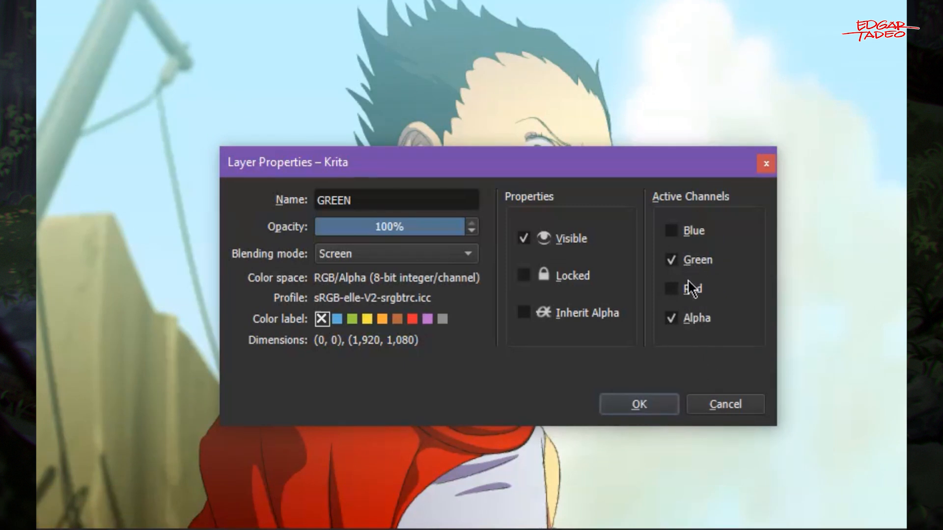
click(645, 405)
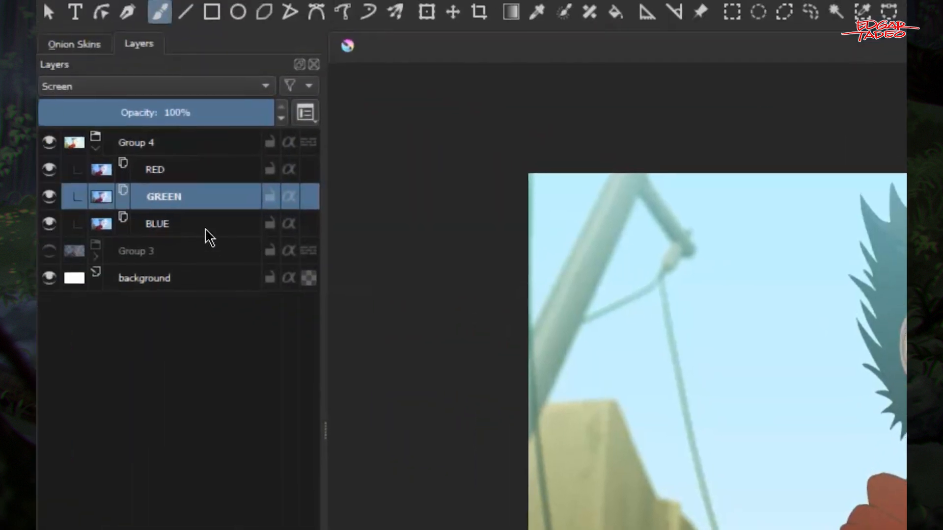
Disable the Green and Red active channels of the BLUE layer, keeping only Blue and Alpha.
click(205, 229)
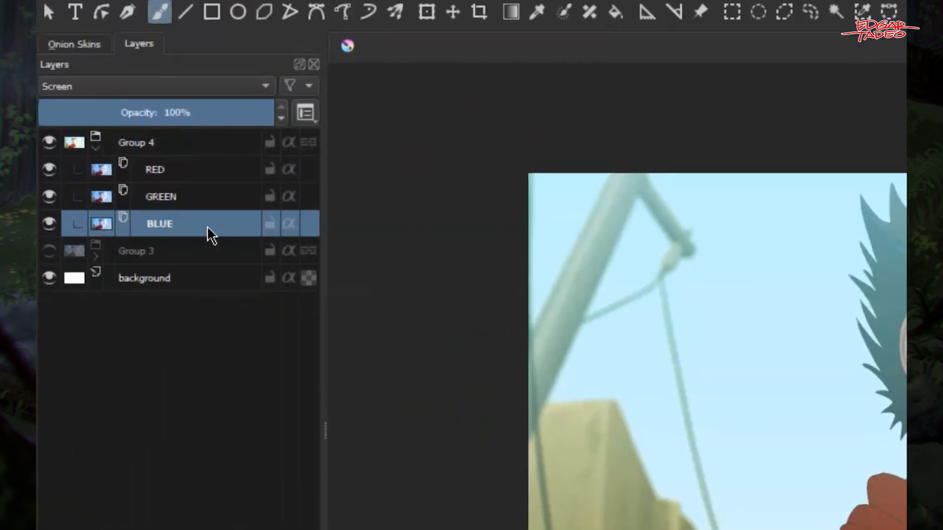
key(F3)
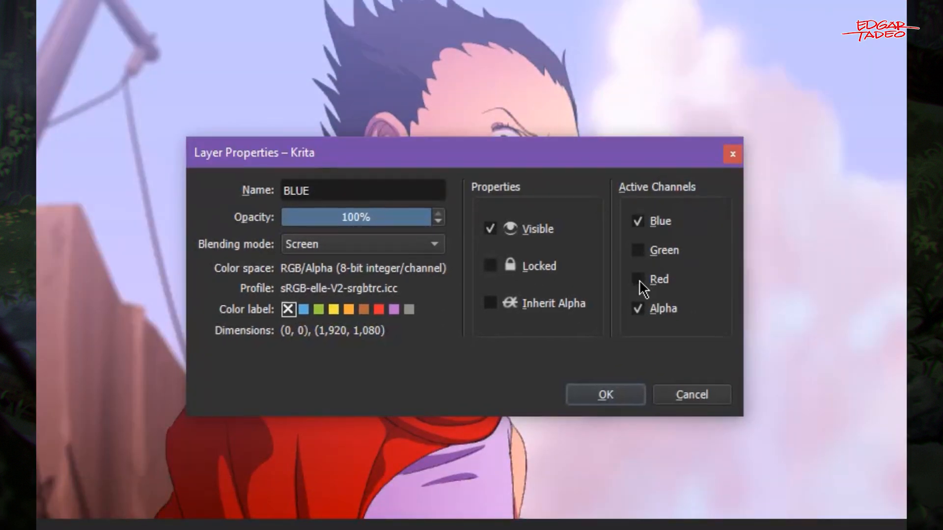
click(639, 279)
click(613, 392)
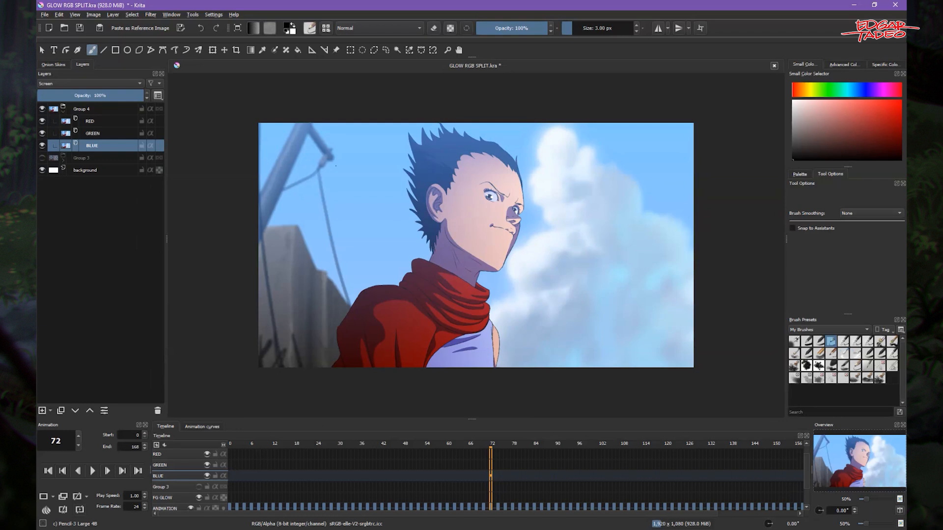
Add a Transform Mask to the BLUE layer and activate the Transform tool on it.
click(97, 125)
click(98, 146)
click(100, 125)
click(104, 146)
mouse_move(111, 152)
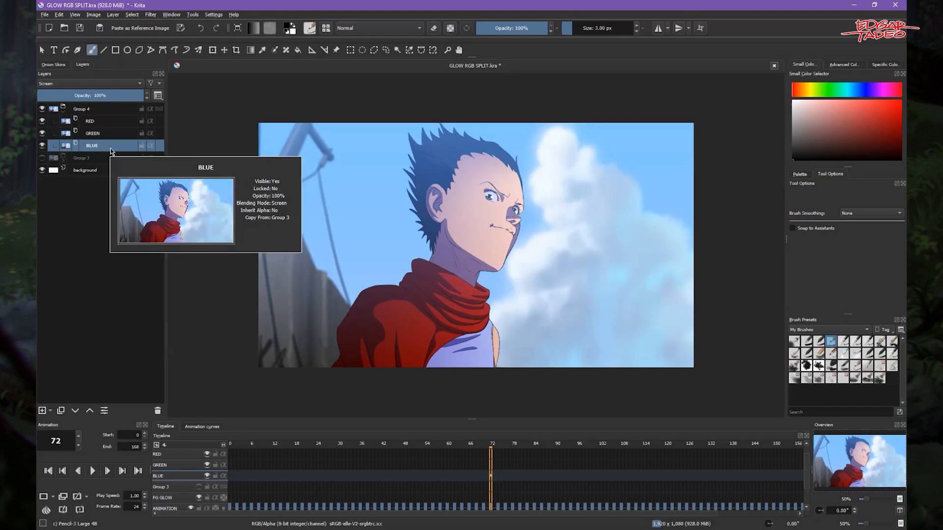
right_click(110, 150)
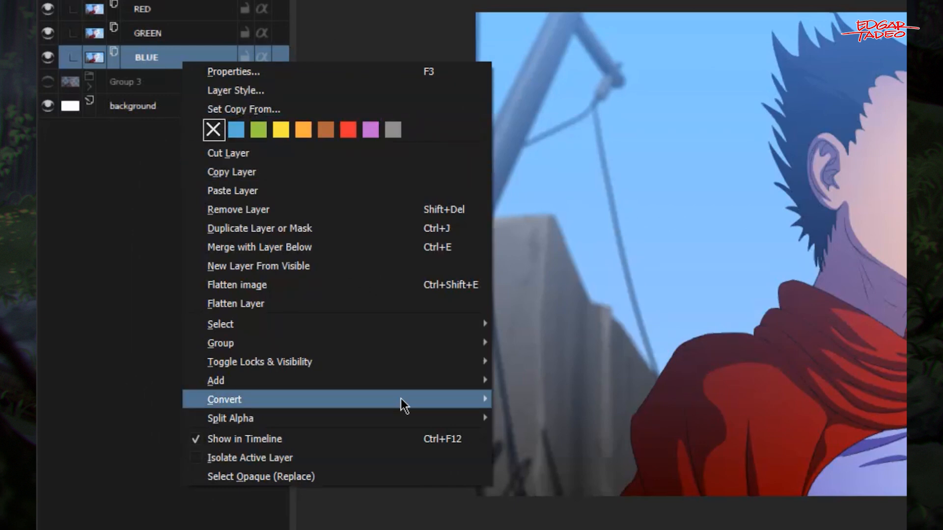
mouse_move(413, 375)
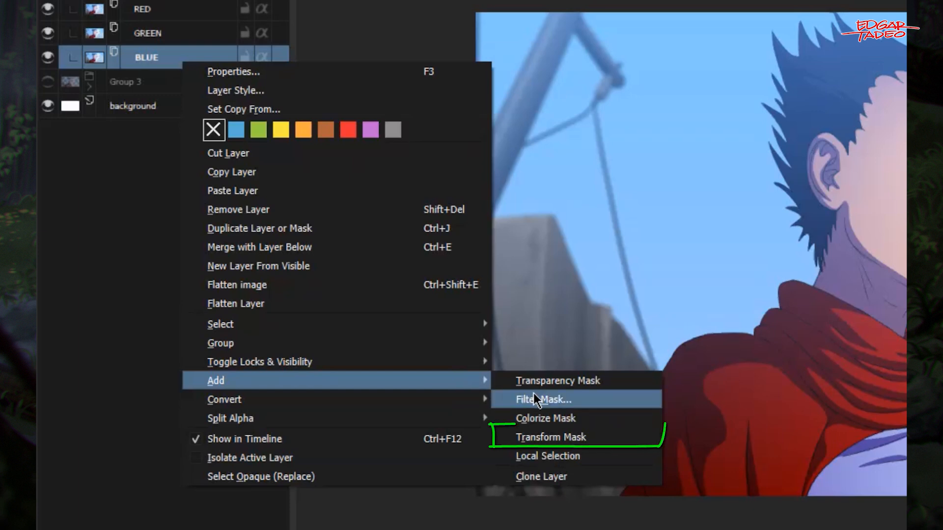
click(579, 438)
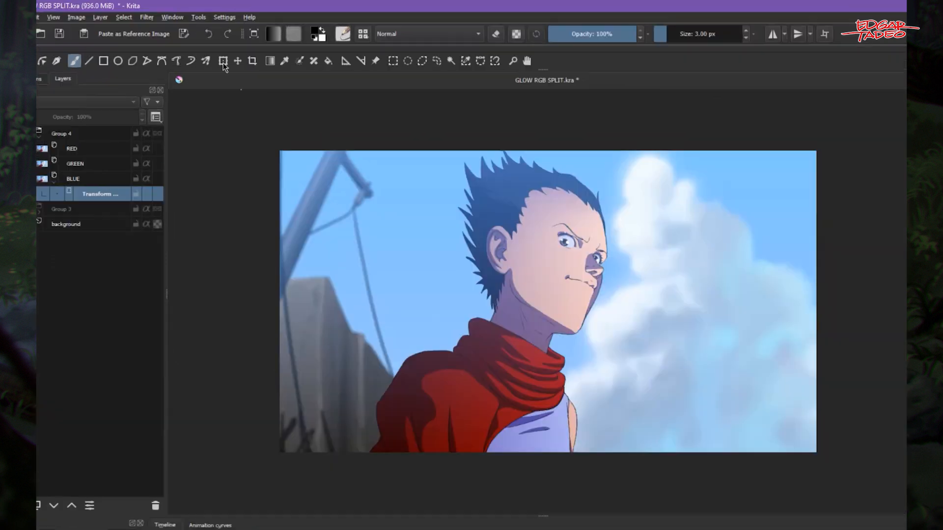
click(212, 50)
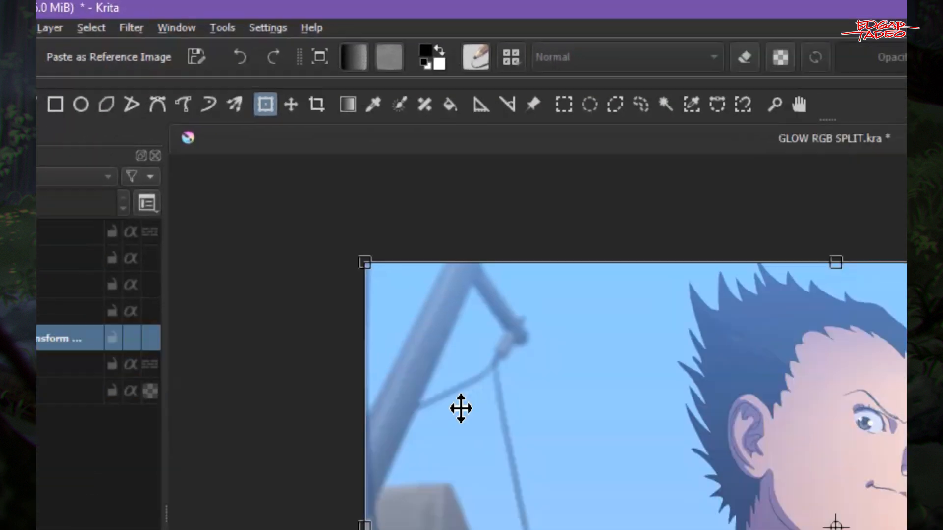
Try stretching the BLUE layer's transform mask outward past the image's left edge, and undo that stretch.
key(2)
key(1)
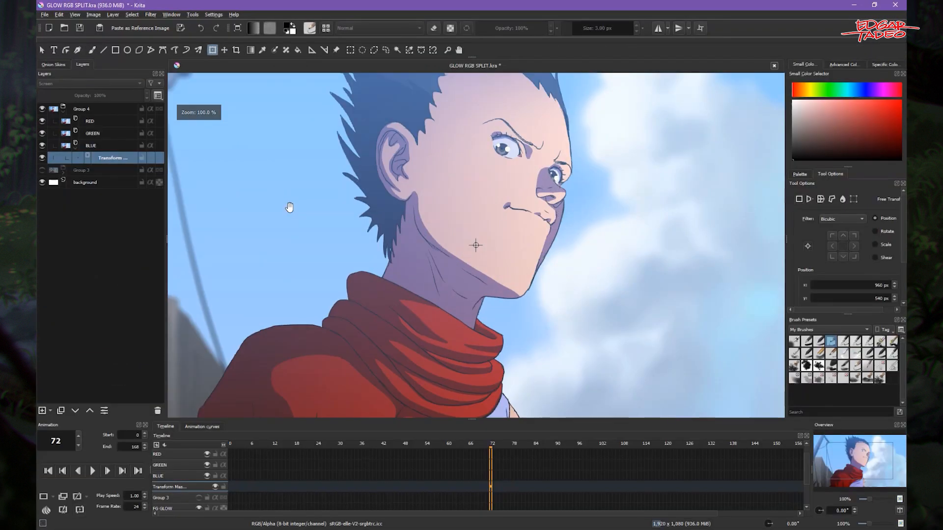
drag(290, 207, 515, 181)
drag(298, 231, 409, 225)
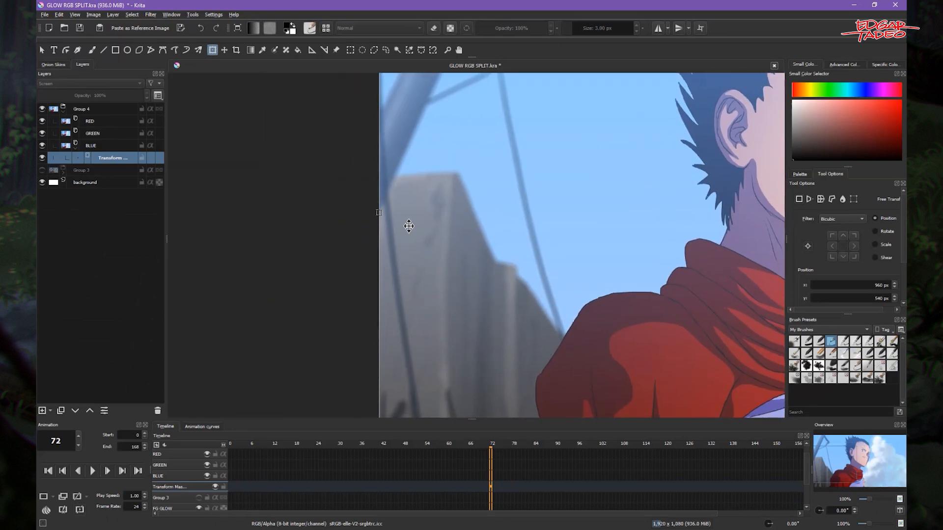
key(ctrl+plus)
key(ctrl+plus)
drag(350, 213, 426, 238)
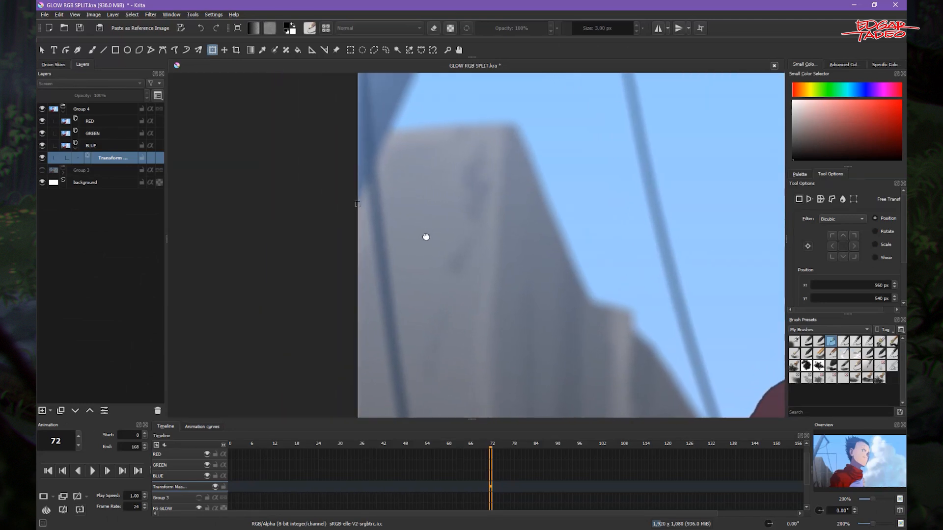
key(ctrl+plus)
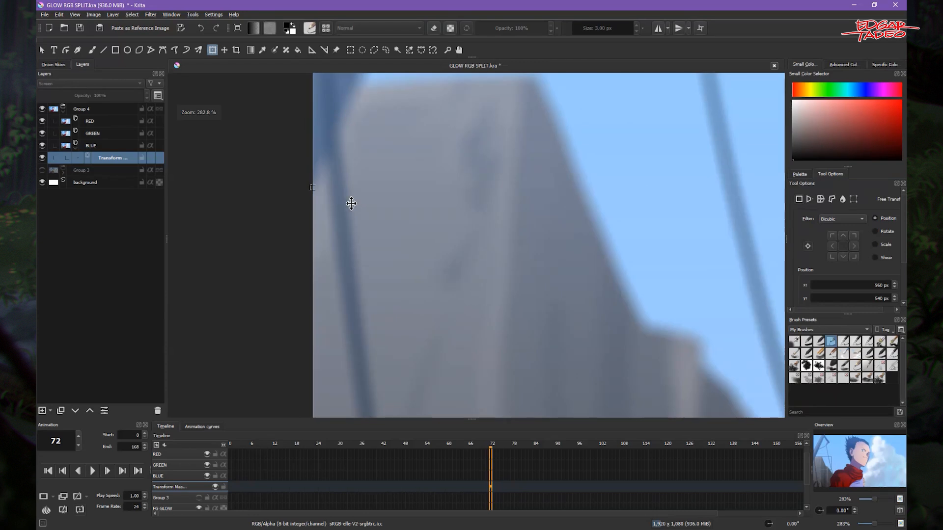
drag(352, 202, 393, 235)
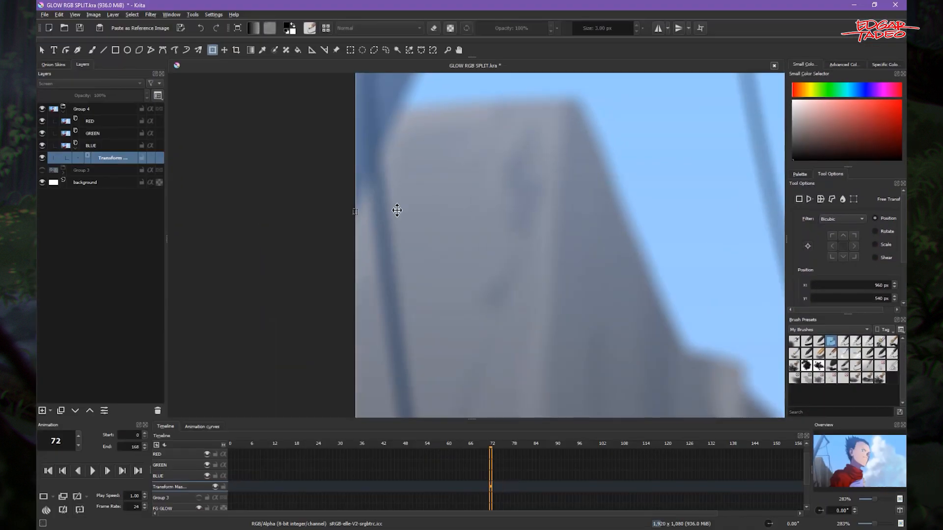
key(2)
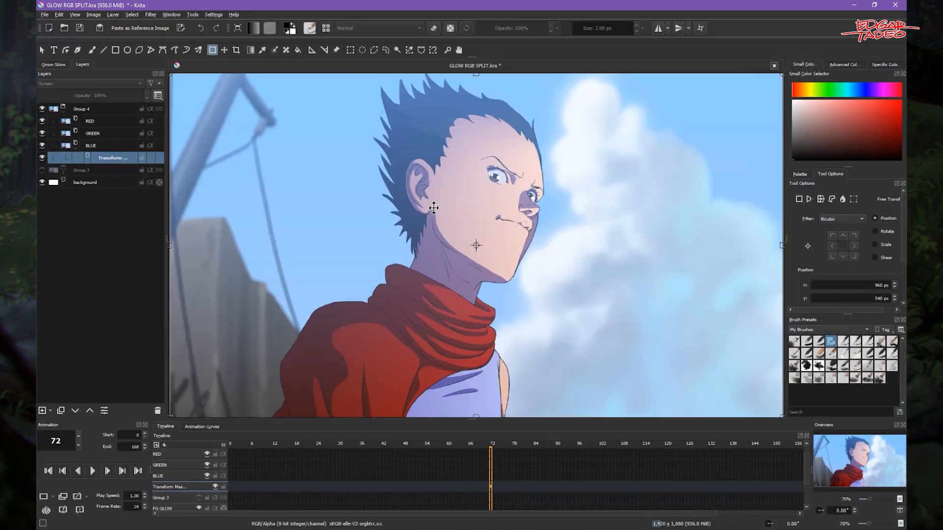
key(minus)
key(minus)
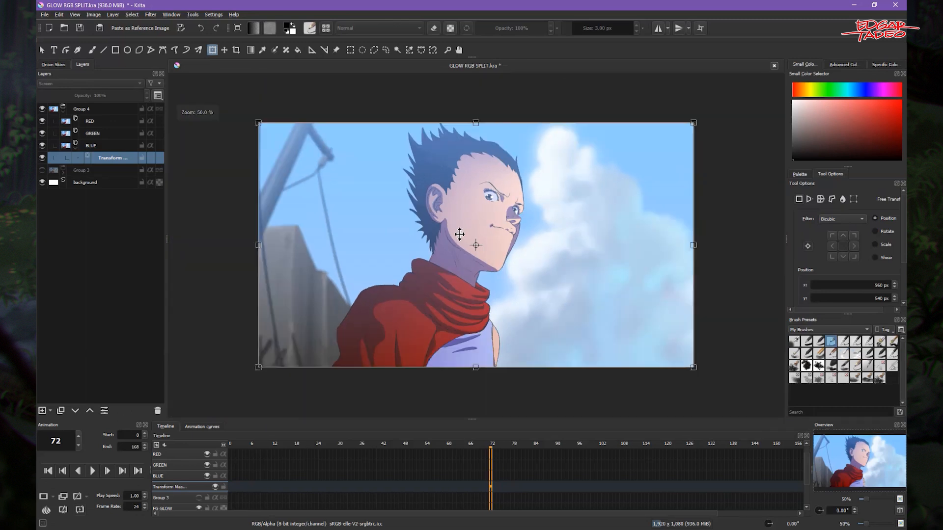
drag(256, 245, 213, 252)
drag(260, 243, 250, 246)
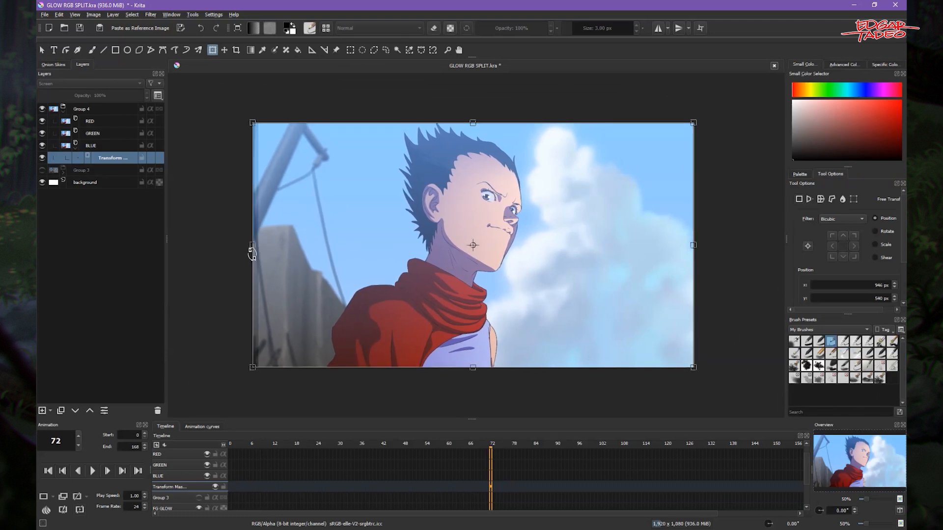
key(ctrl+z)
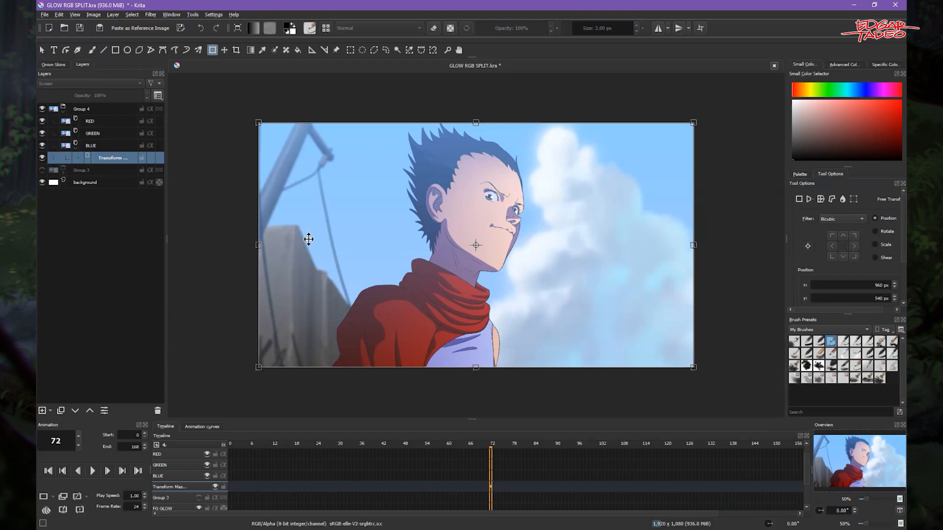
Stretch the BLUE layer's transform mask very slightly outward at the image's left edge and apply the transform.
key(ctrl+plus)
key(ctrl+plus)
drag(185, 245, 435, 235)
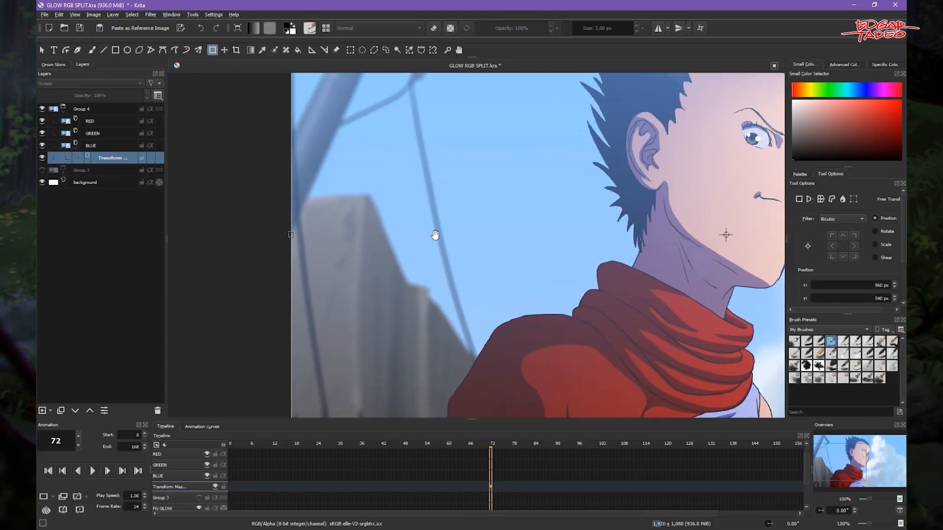
key(ctrl+plus)
drag(214, 232, 367, 241)
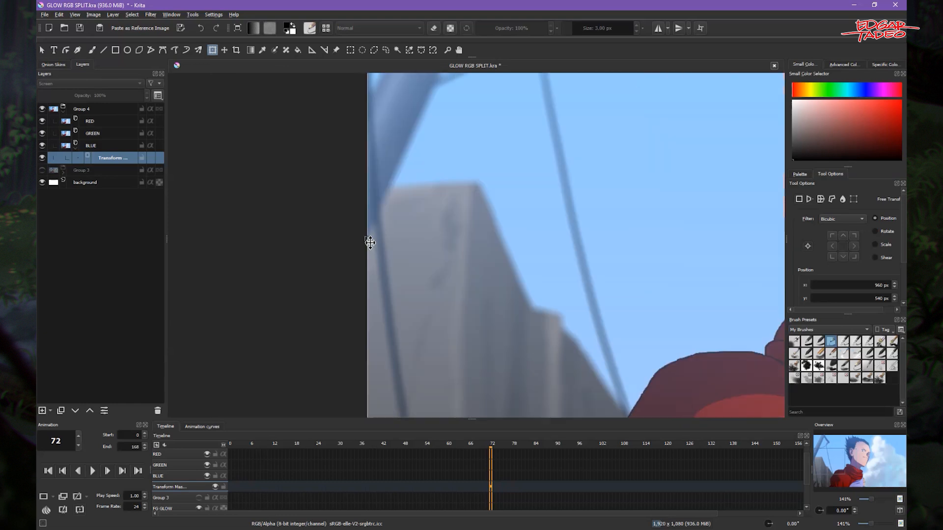
key(ctrl+plus)
key(ctrl+plus)
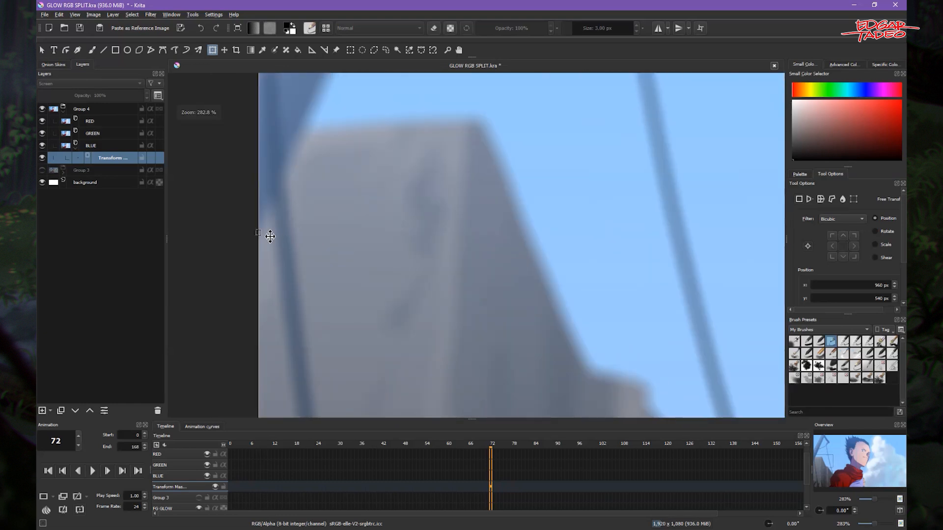
drag(256, 232, 256, 233)
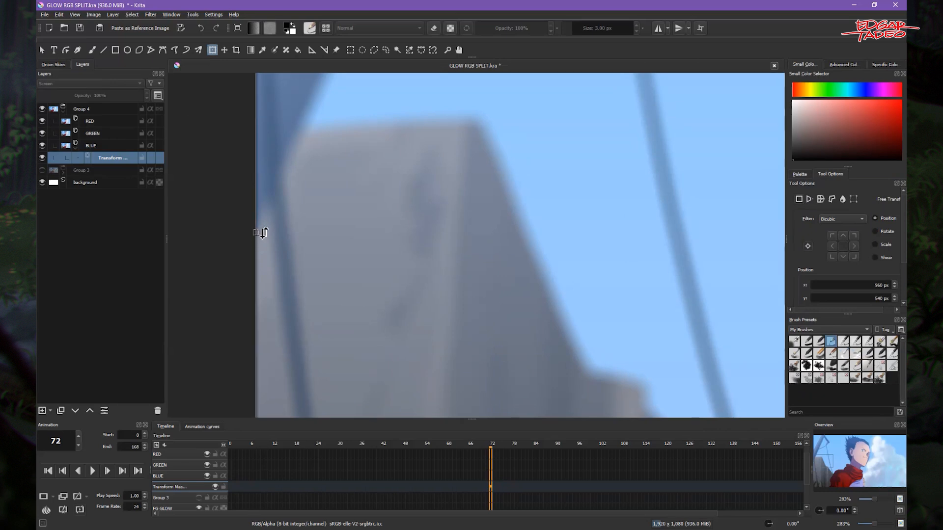
key(ctrl+plus)
drag(176, 222, 305, 223)
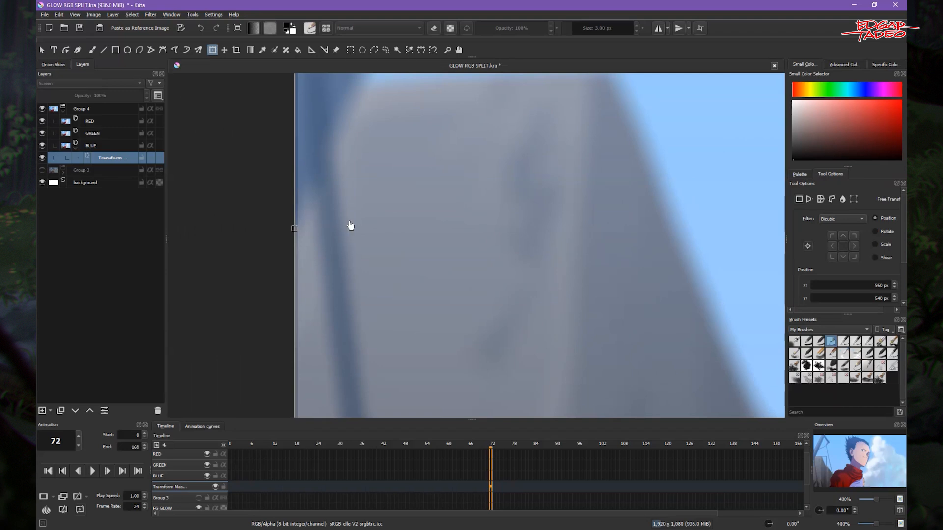
key(Return)
Add a Transform Mask to the RED layer.
key(ctrl+minus)
key(ctrl+minus)
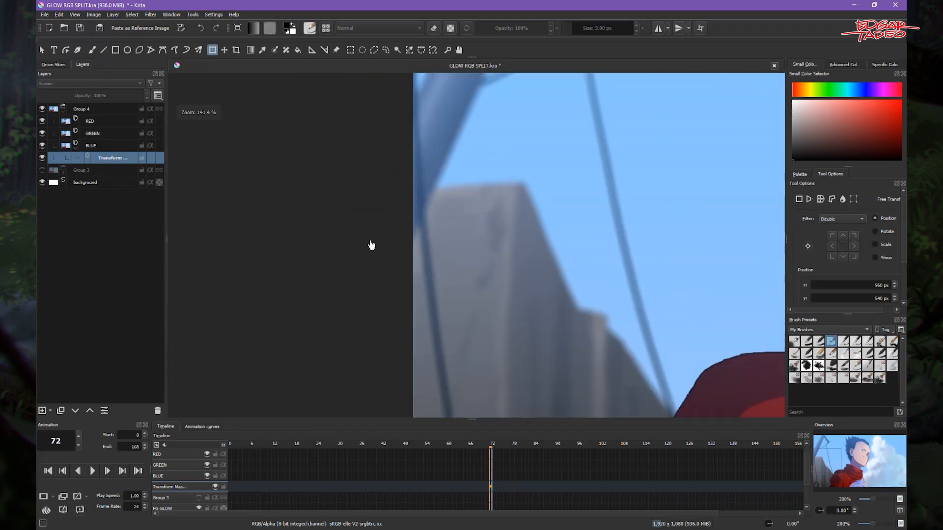
key(ctrl+minus)
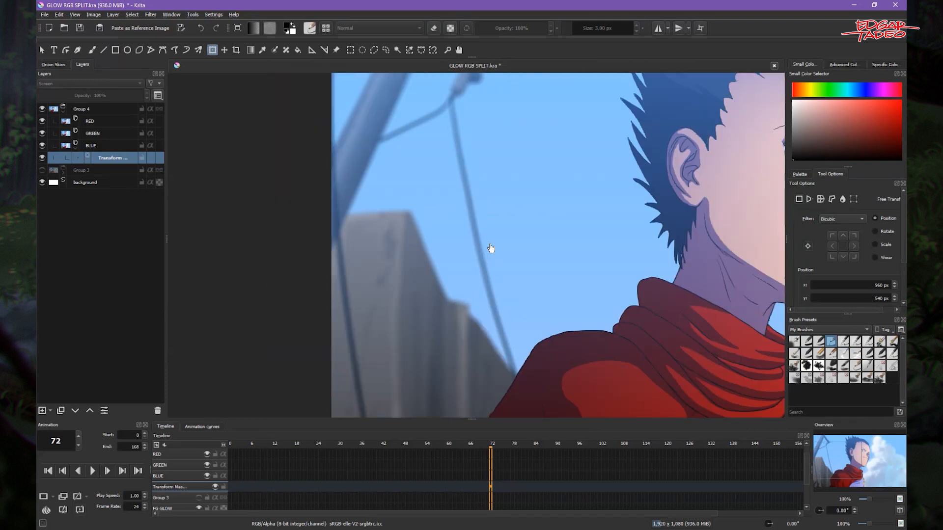
key(ctrl+minus)
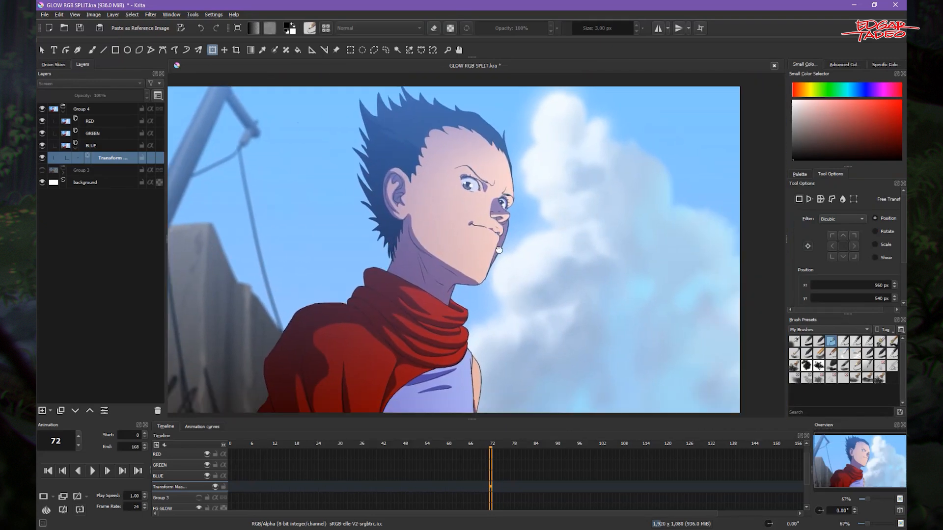
drag(499, 250, 460, 240)
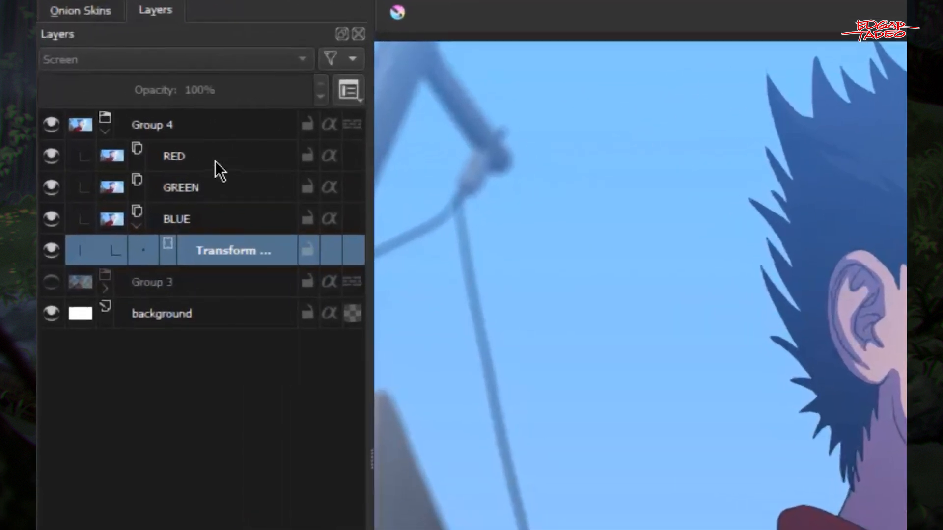
click(105, 123)
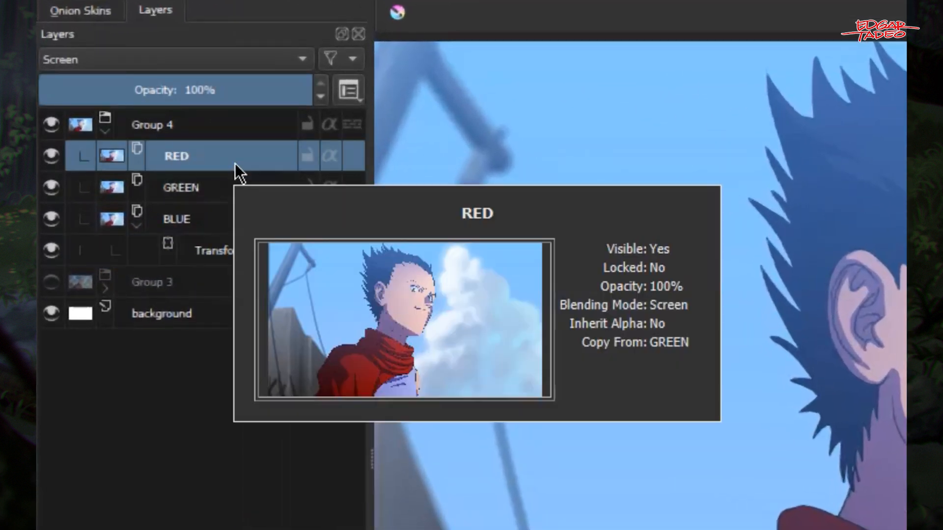
right_click(234, 163)
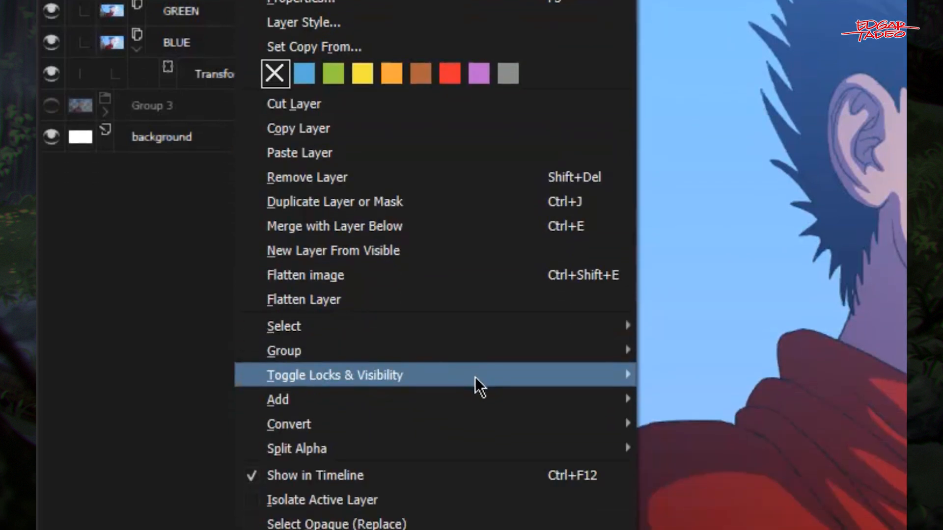
mouse_move(488, 393)
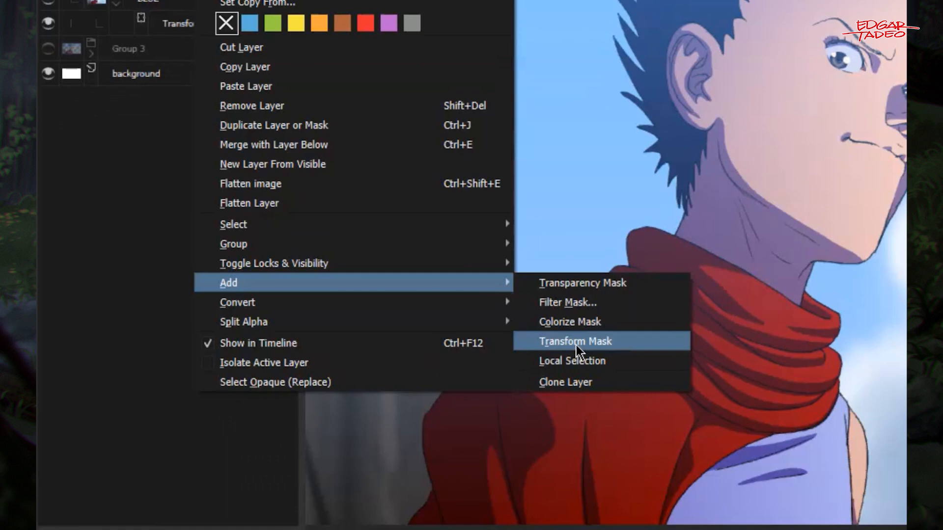
click(714, 361)
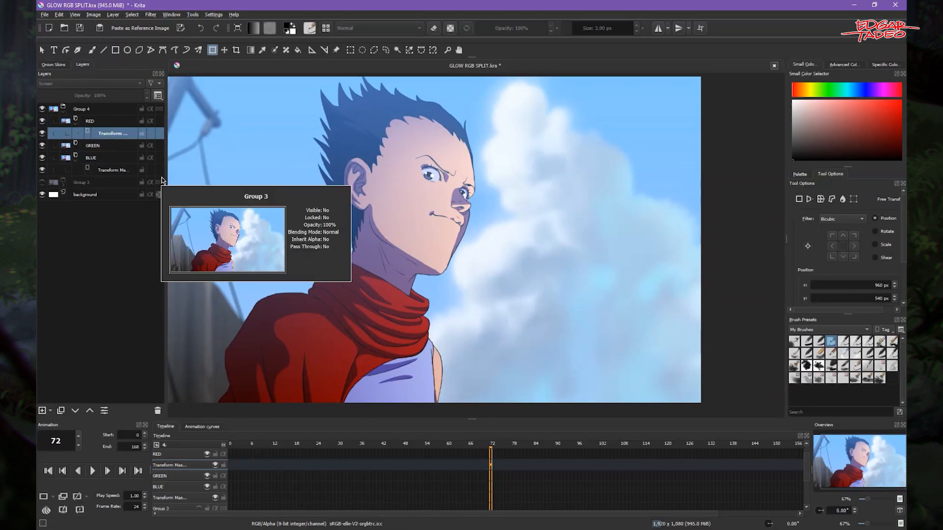
Stretch the RED layer's transform mask very slightly outward at the image's left edge and apply the transform.
drag(342, 197, 557, 186)
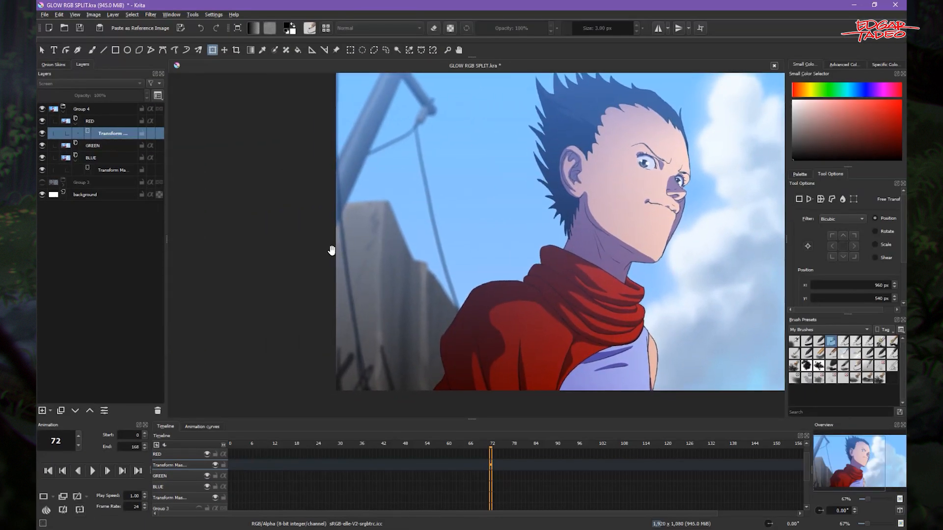
scroll(332, 233, up, 4)
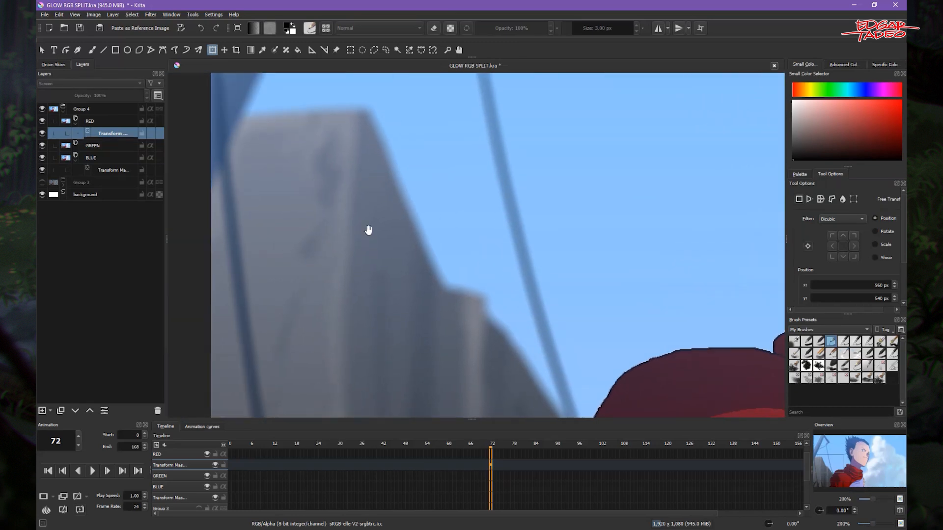
click(112, 124)
click(115, 134)
drag(268, 267, 372, 265)
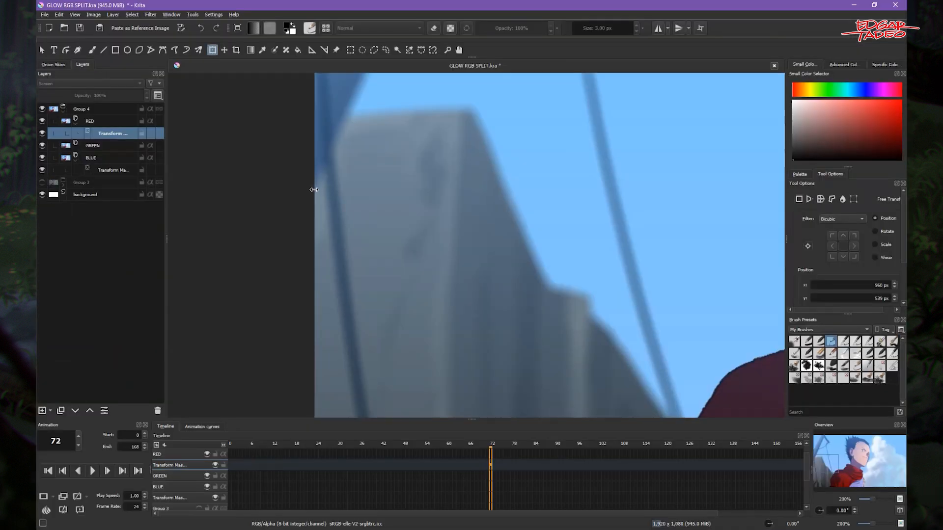
drag(315, 190, 312, 189)
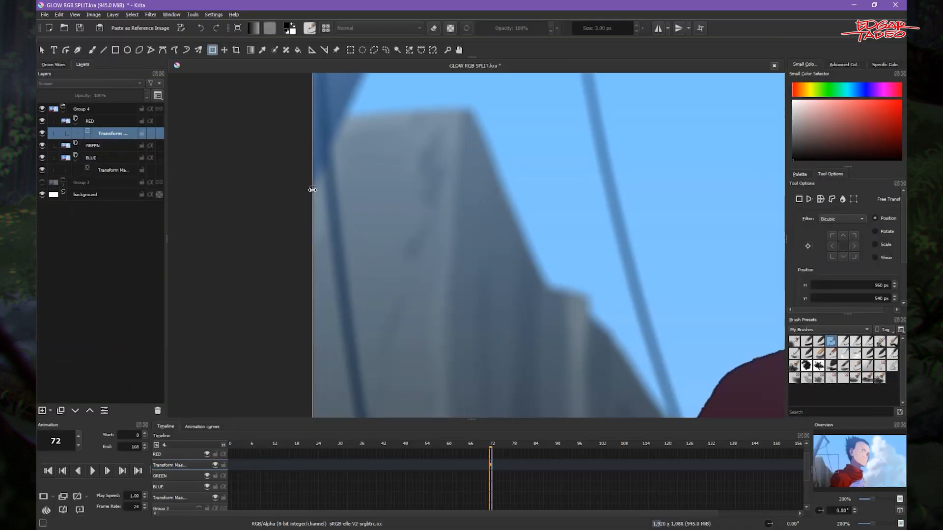
key(minus)
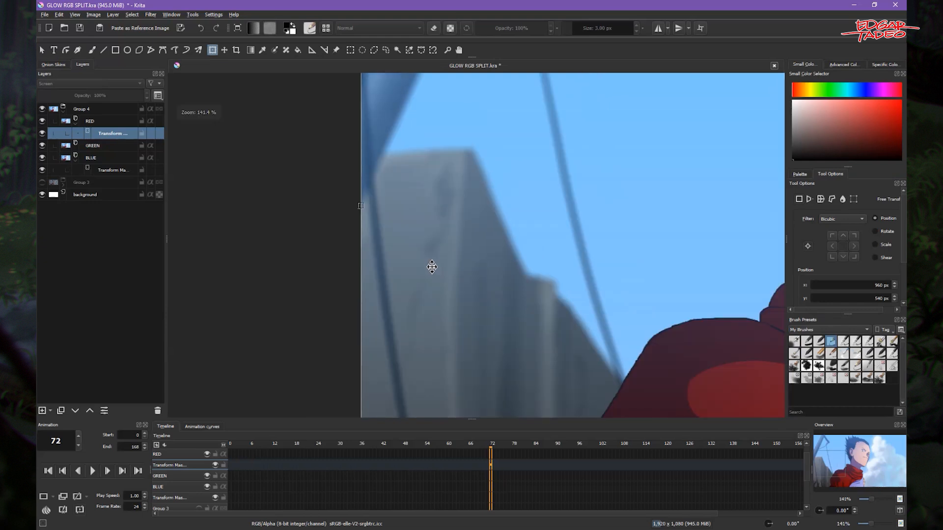
key(Return)
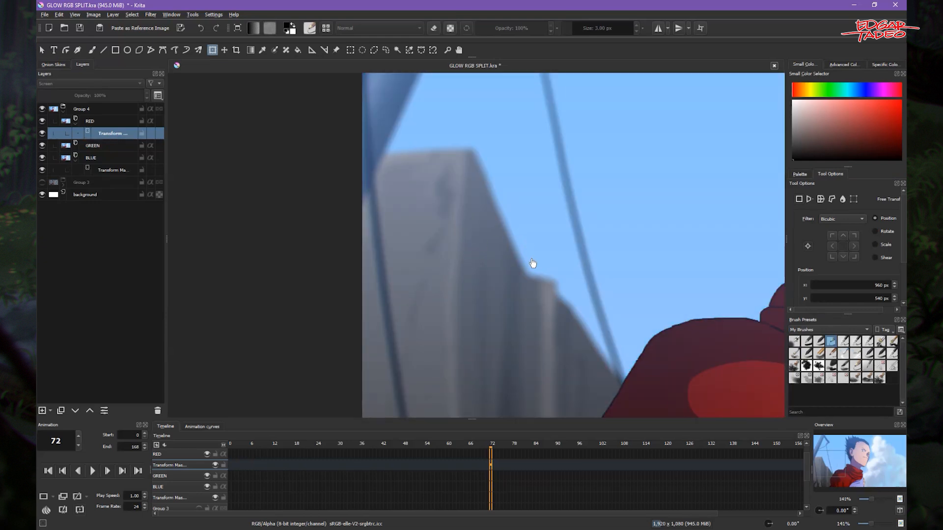
Stretch the BLUE layer's existing transform mask slightly further outward at the image's left edge and apply it.
scroll(532, 264, down, 5)
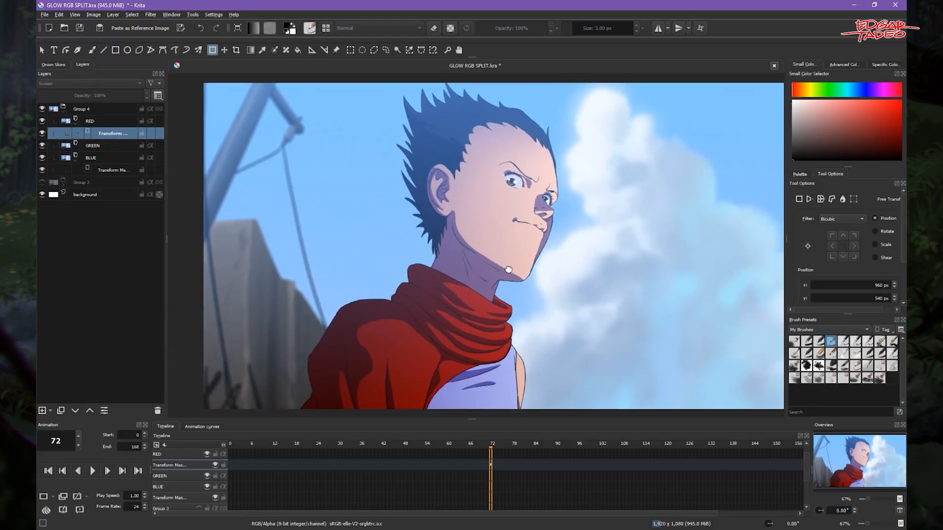
drag(508, 269, 526, 261)
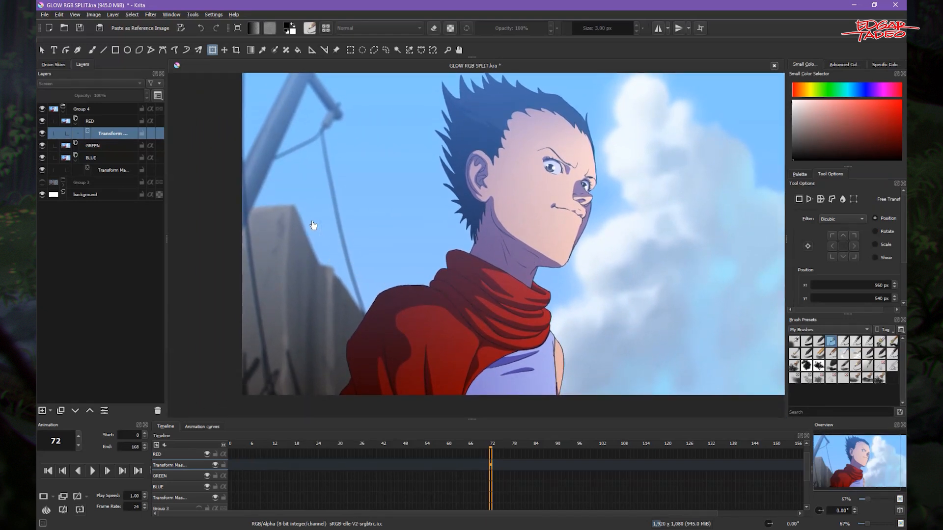
click(115, 171)
key(ctrl+plus)
key(ctrl+plus)
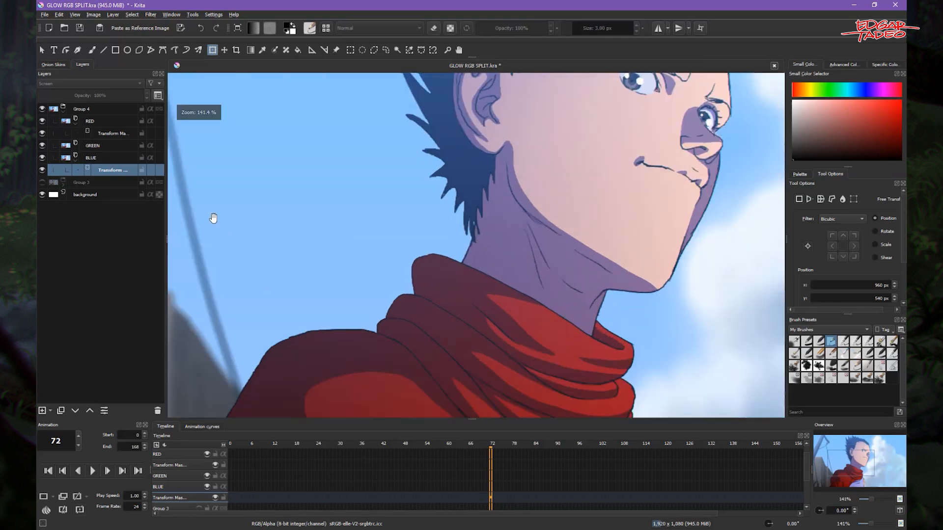
drag(212, 217, 448, 229)
key(ctrl+plus)
drag(256, 240, 448, 255)
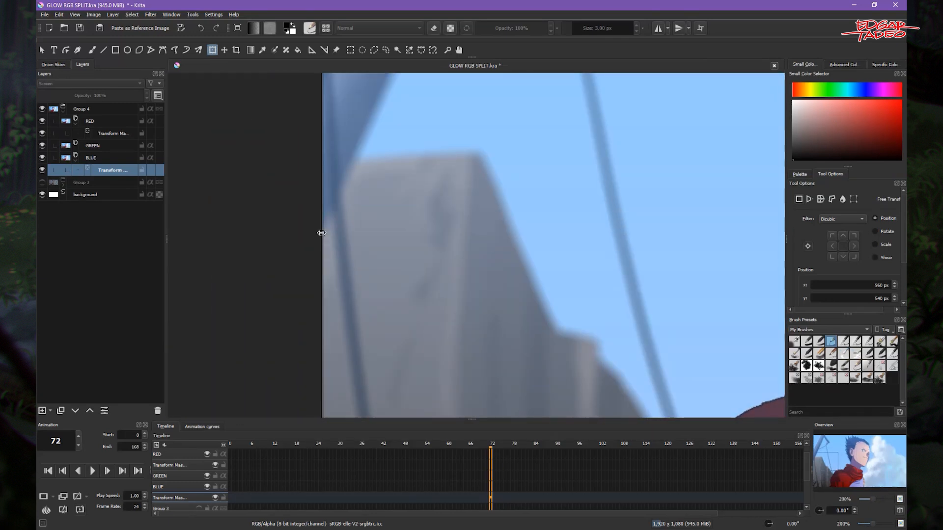
drag(321, 232, 320, 233)
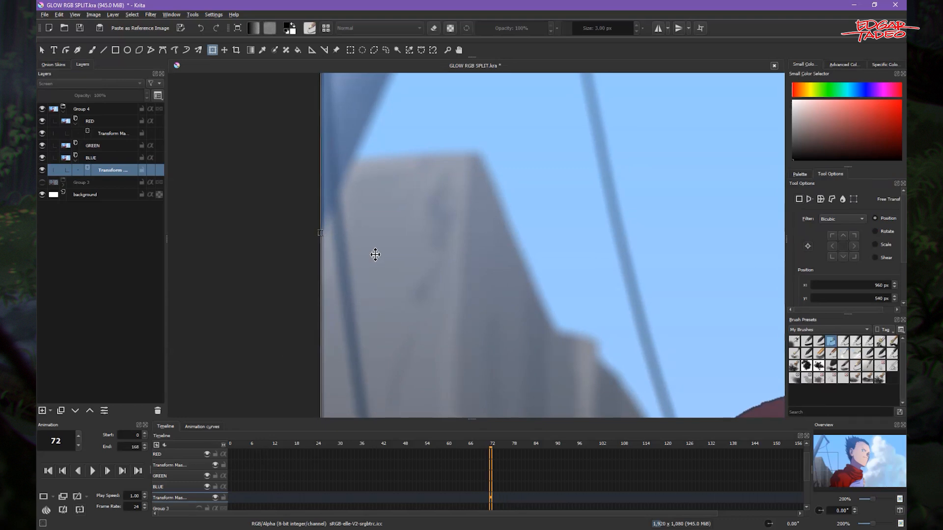
key(Return)
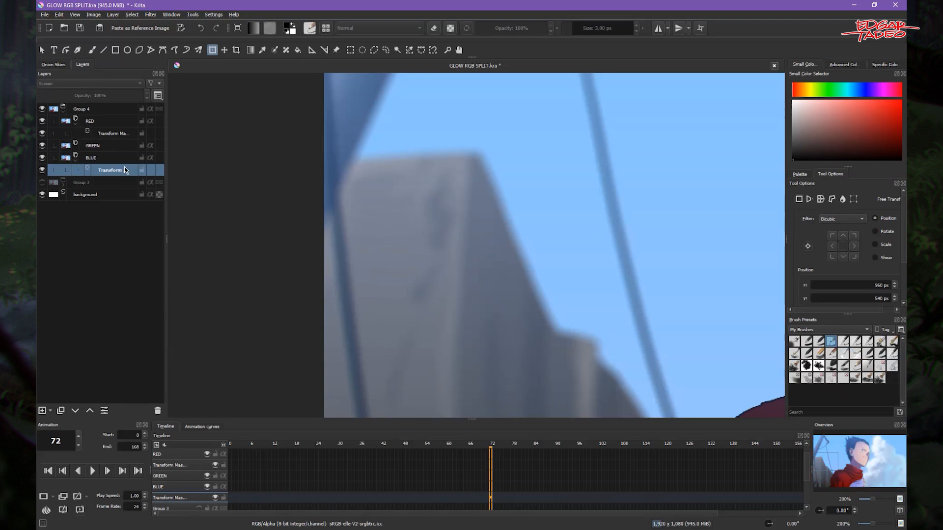
Try Group 4 with pass-through enabled and the background layer hidden, and restore both settings.
click(159, 109)
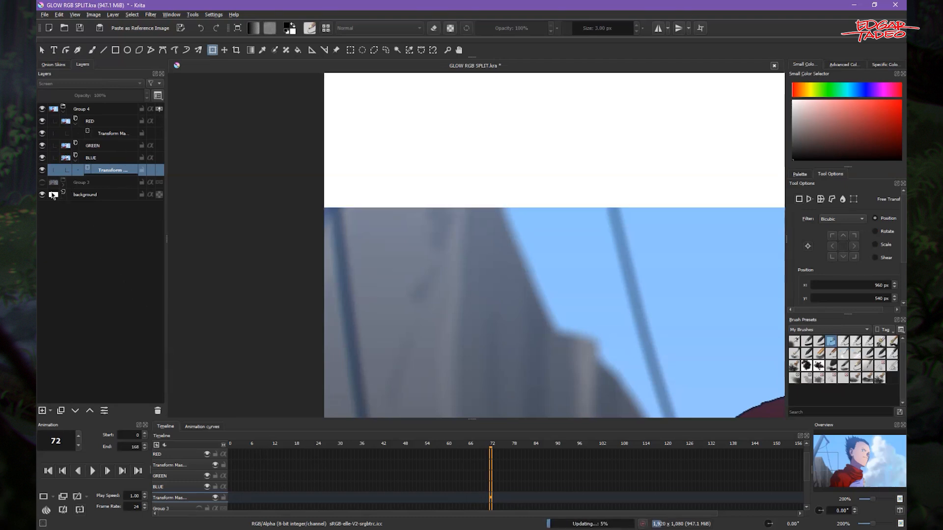
click(43, 195)
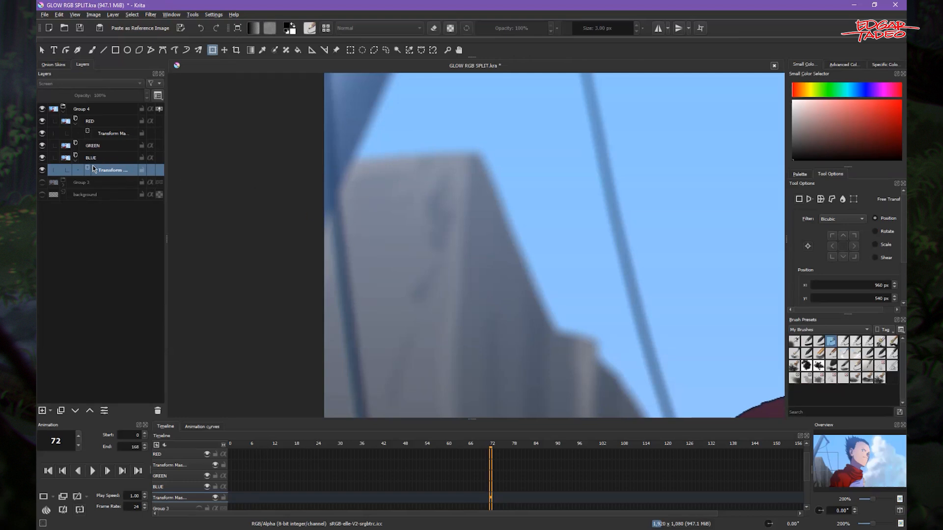
click(42, 195)
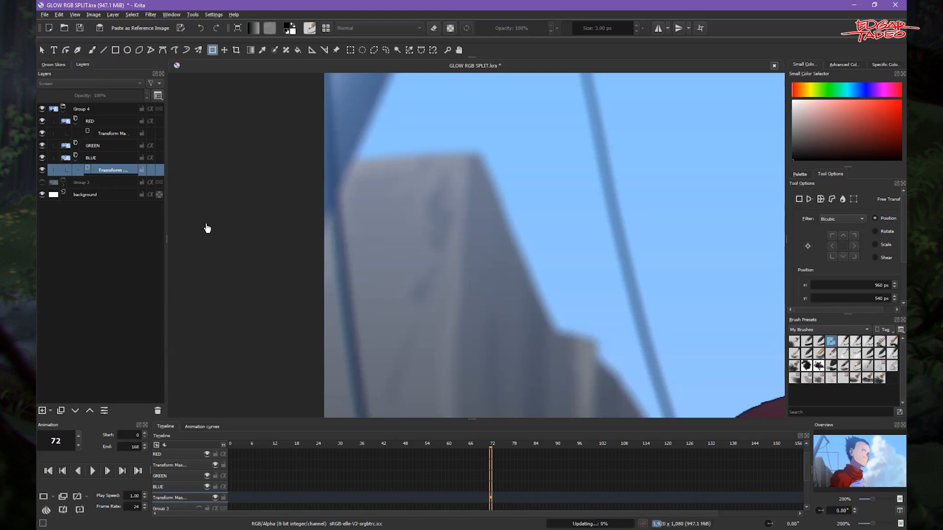
Stretch the RED layer's transform mask further outward at the image's left edge to widen the color split, and apply it.
scroll(465, 229, down, 2)
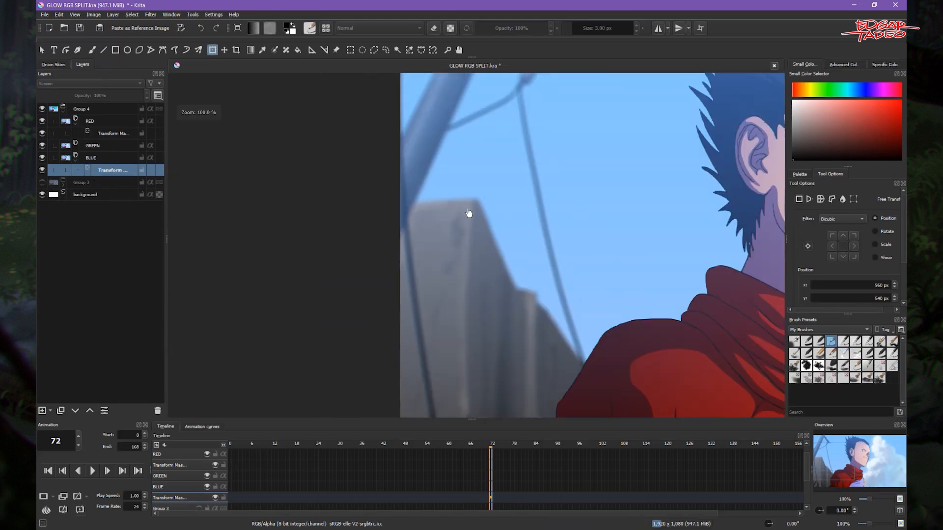
scroll(466, 216, down, 1)
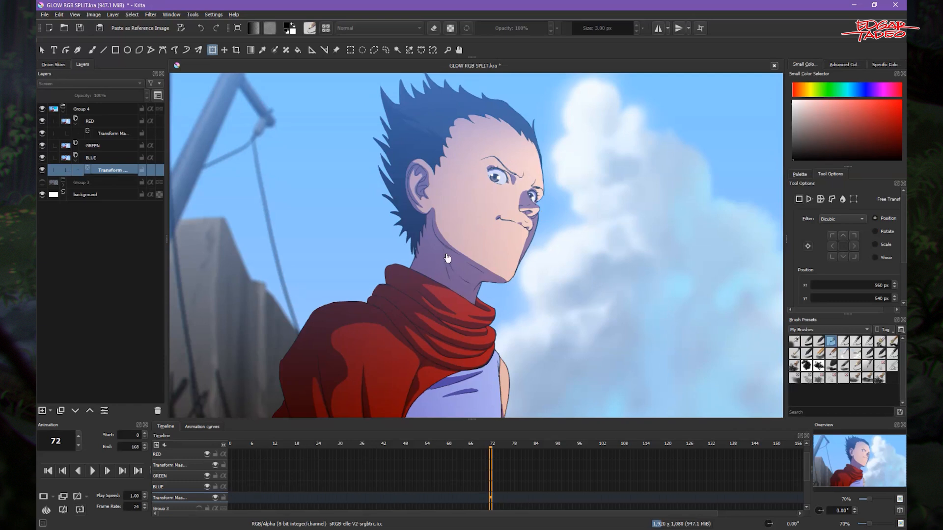
click(101, 133)
scroll(225, 198, up, 1)
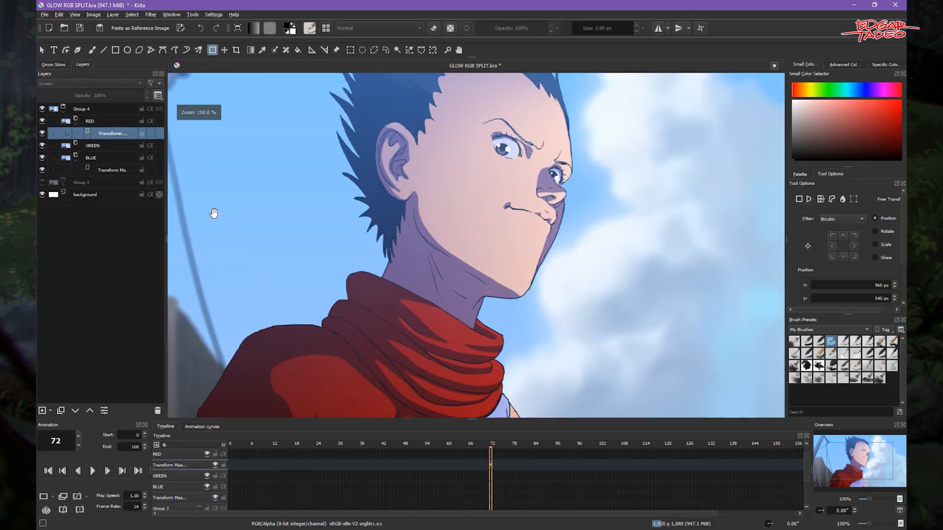
drag(213, 211, 511, 214)
key(ctrl+plus)
key(ctrl+plus)
drag(290, 251, 444, 260)
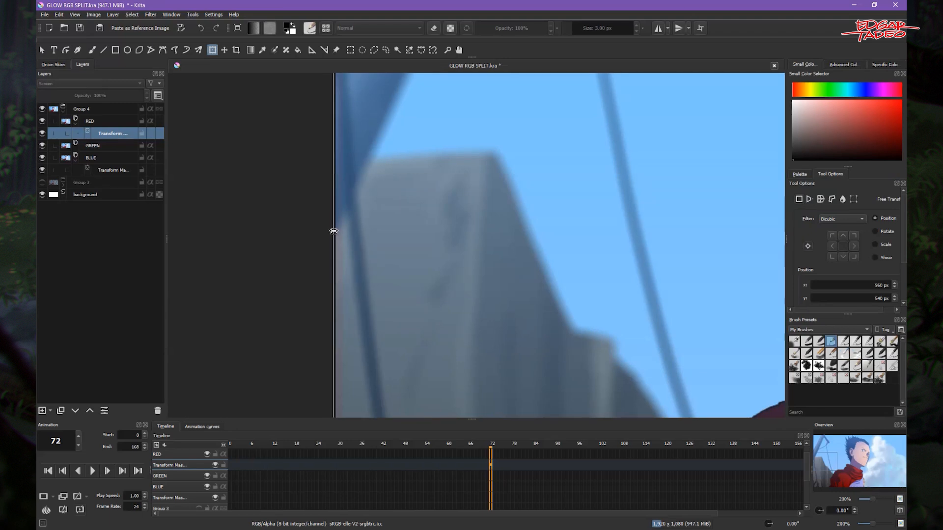
key(Return)
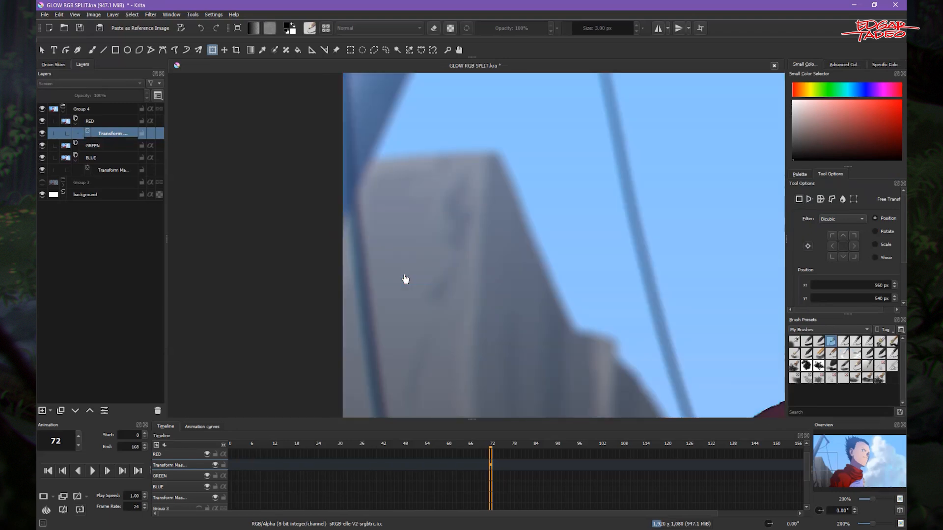
Examine the RGB color split in the full image and close up along the face and ear outlines.
scroll(475, 287, down, 4)
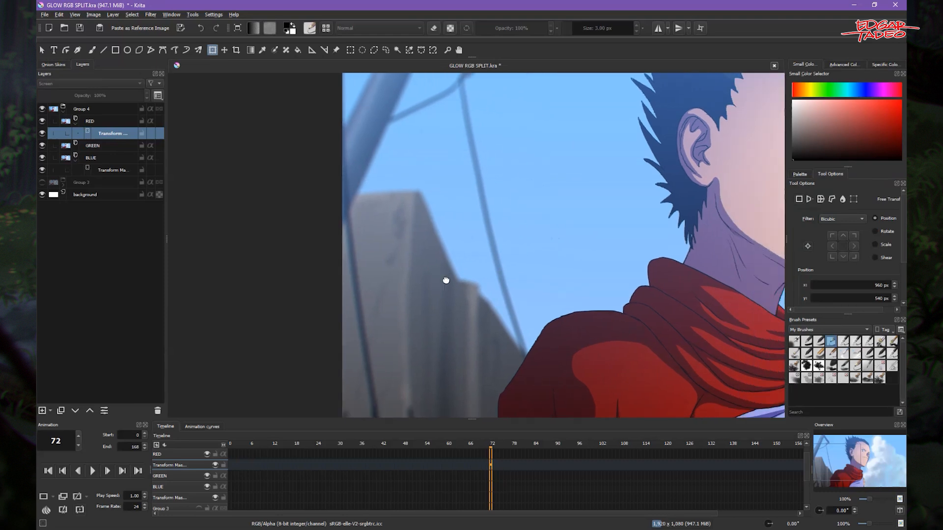
scroll(487, 278, down, 3)
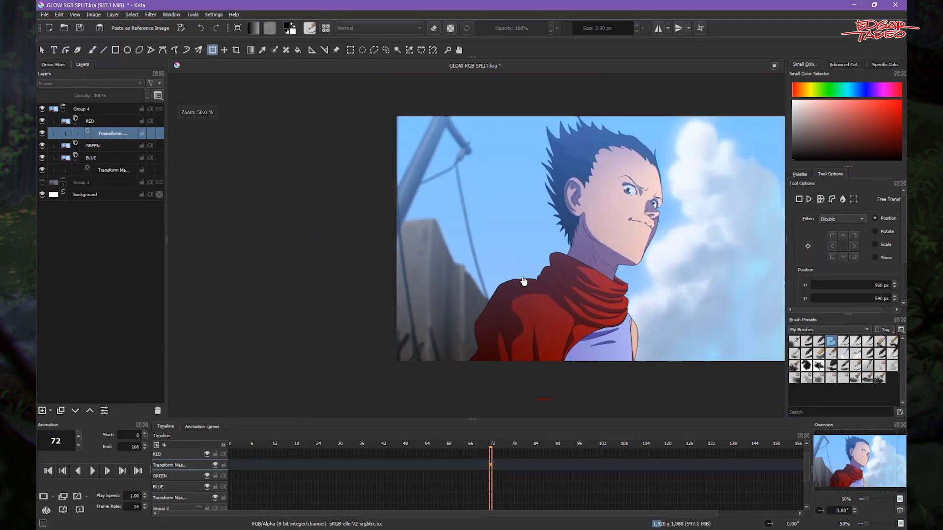
drag(504, 293, 455, 303)
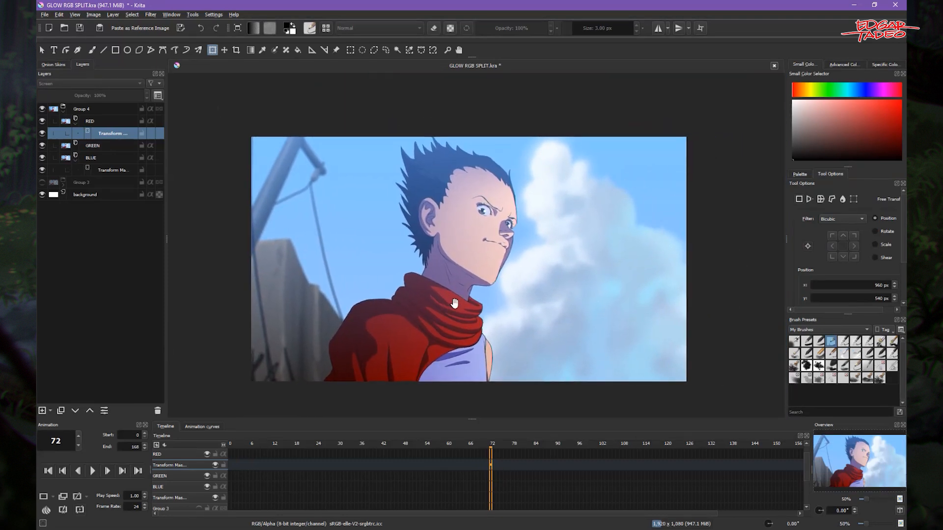
scroll(540, 285, up, 6)
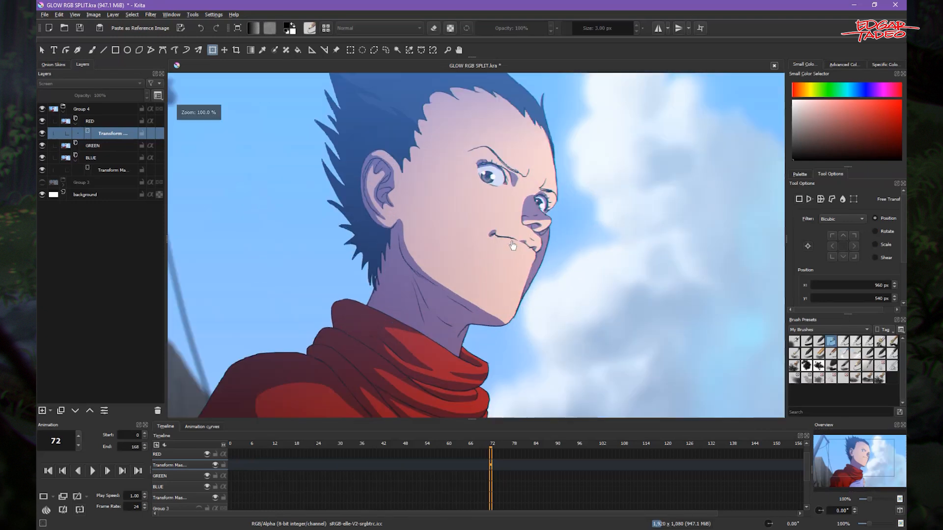
scroll(466, 256, up, 3)
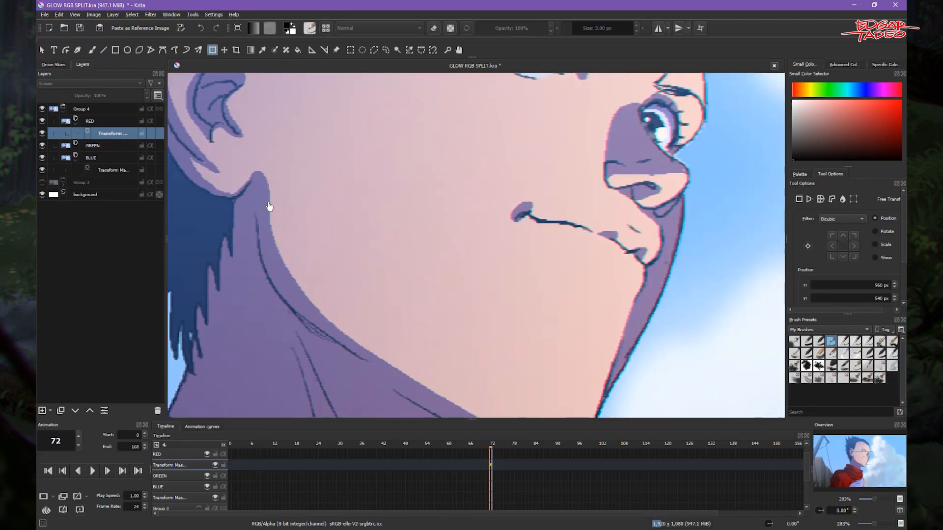
scroll(268, 218, up, 1)
drag(268, 218, 388, 270)
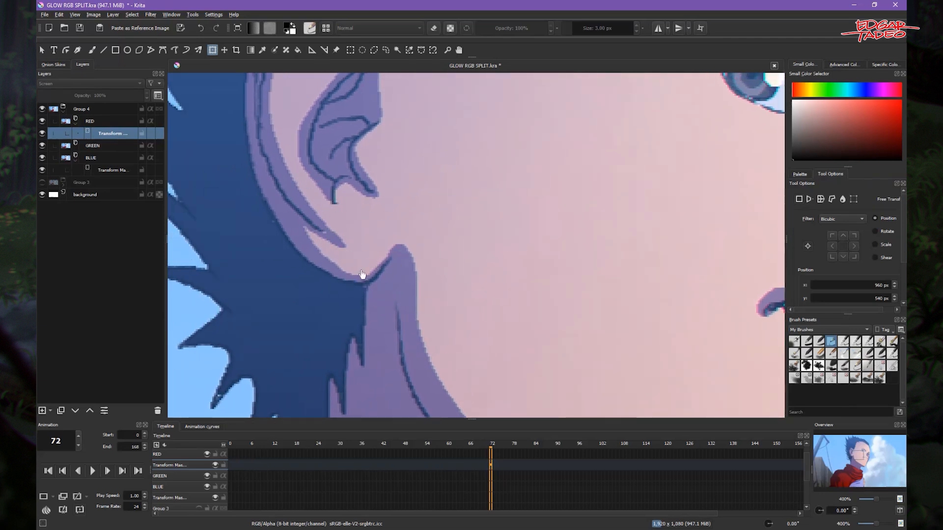
key(2)
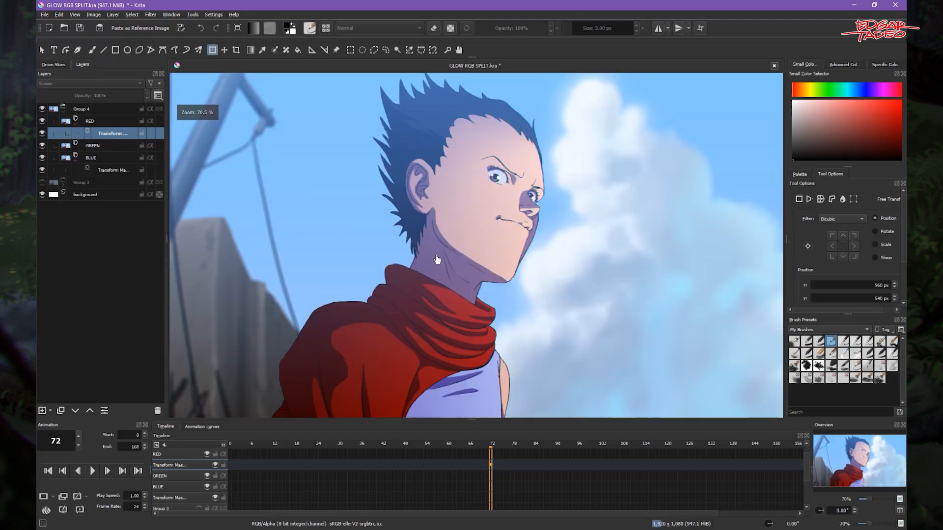
Collapse Group 4, then make Group 3 visible, select it and expand it to show its layers.
click(62, 114)
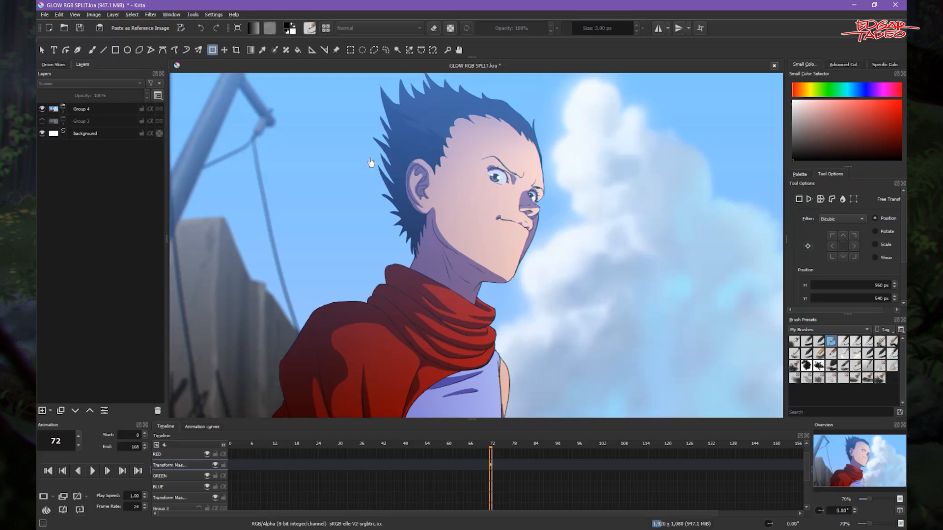
click(43, 122)
click(73, 122)
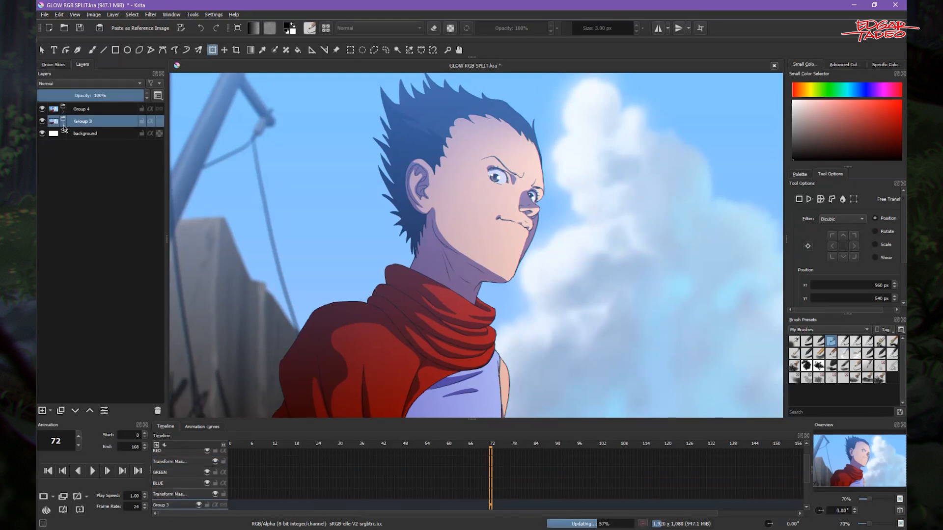
click(64, 125)
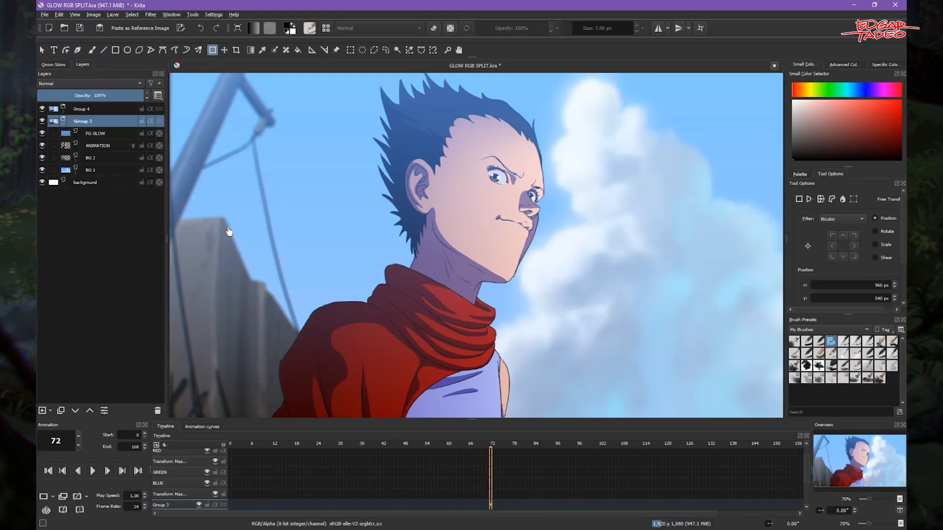
Duplicate the ANIMATION layer in Group 3 and rename the copy BLUR ANIMATION.
click(99, 145)
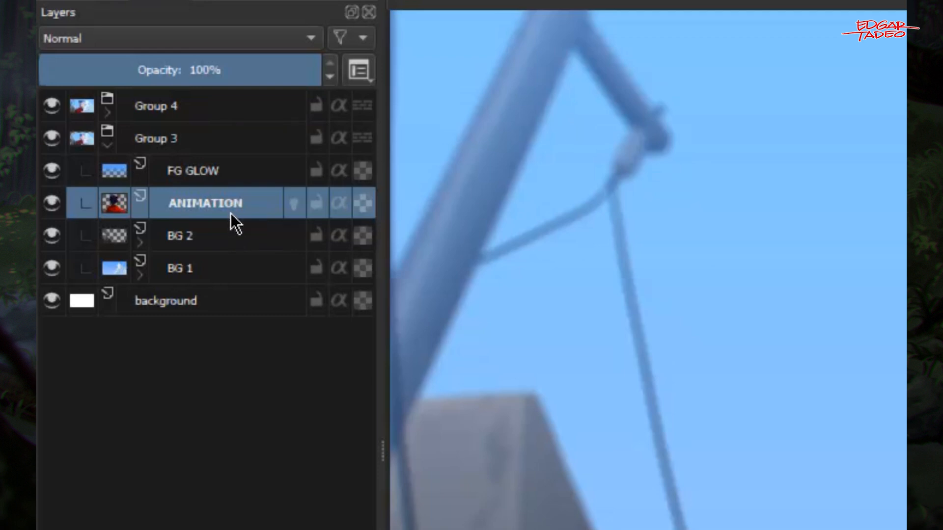
key(ctrl+j)
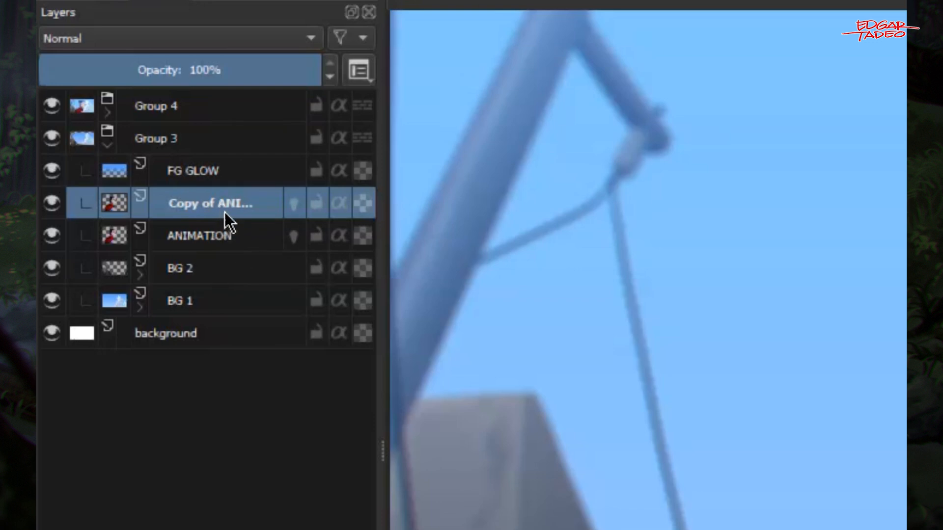
double_click(264, 202)
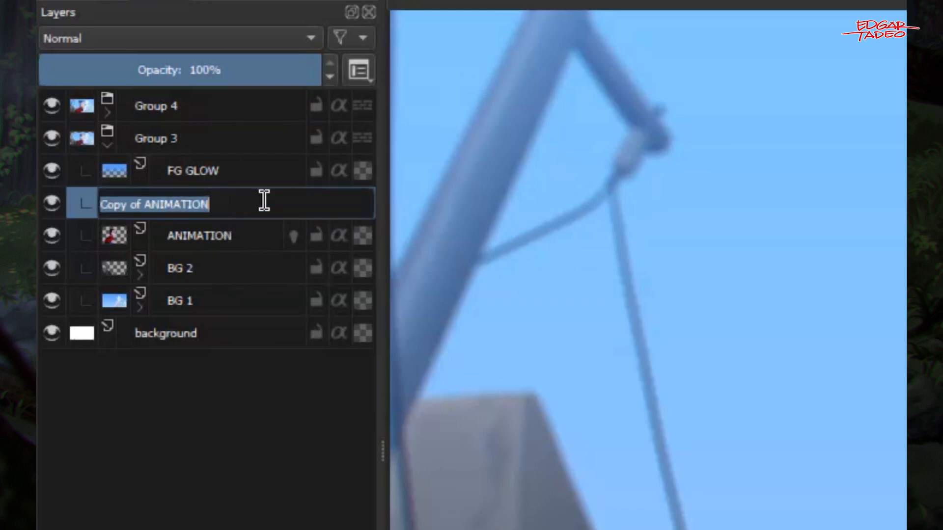
text(BLUR)
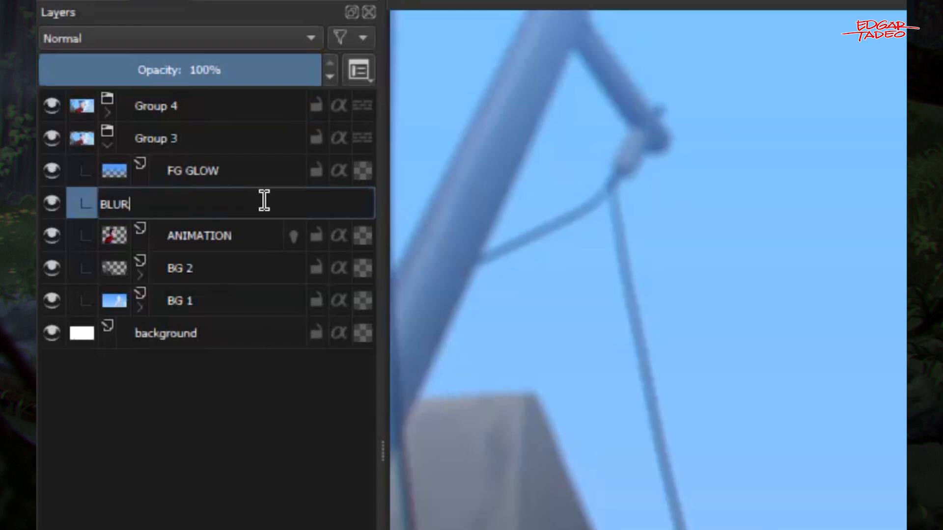
text( ANIMATION)
key(Escape)
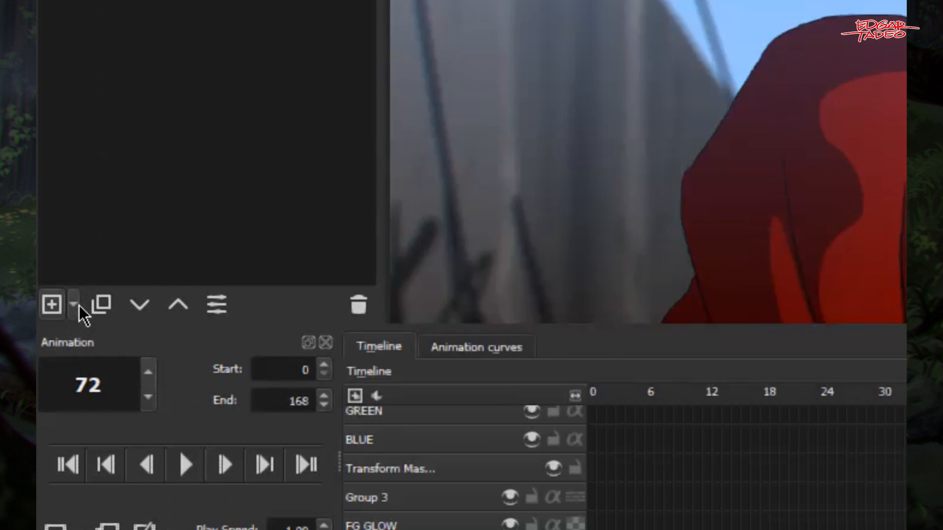
Add a Gaussian Blur filter mask to the BLUR ANIMATION layer with horizontal and vertical radius of 20 px.
click(75, 307)
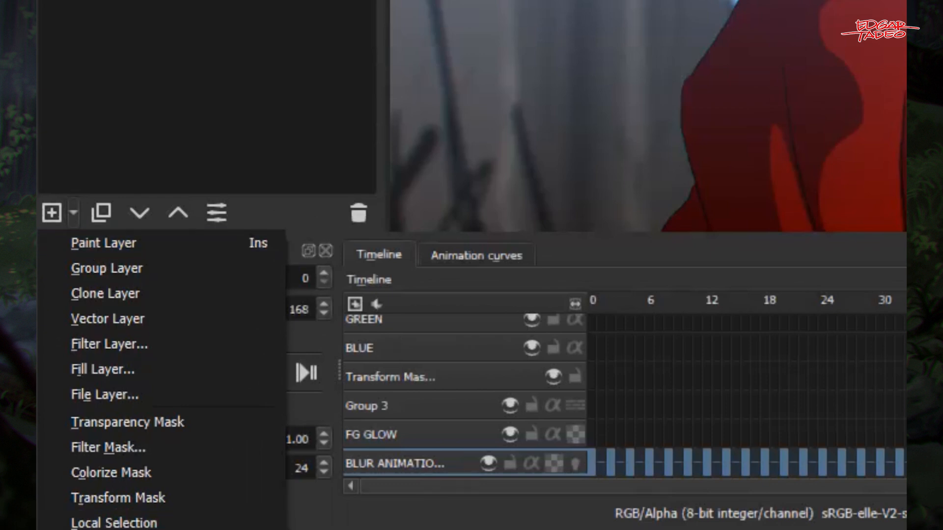
click(155, 441)
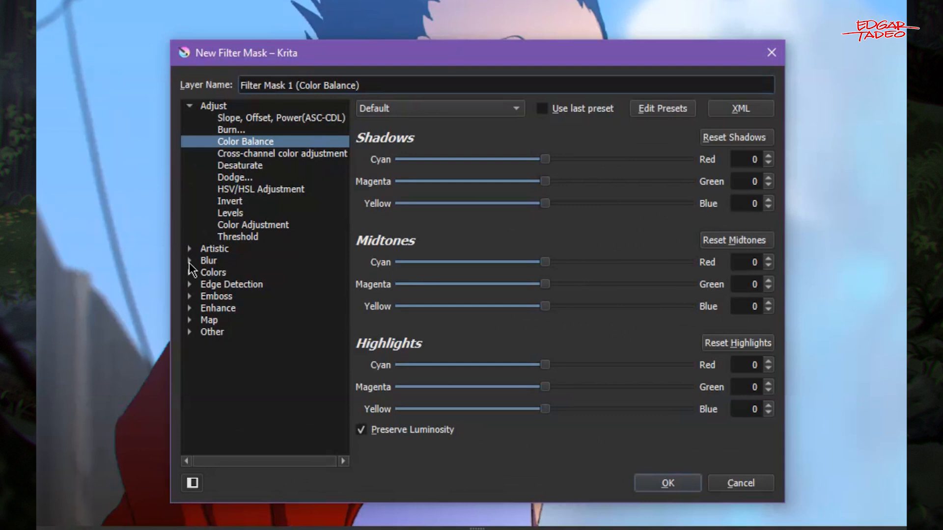
click(190, 261)
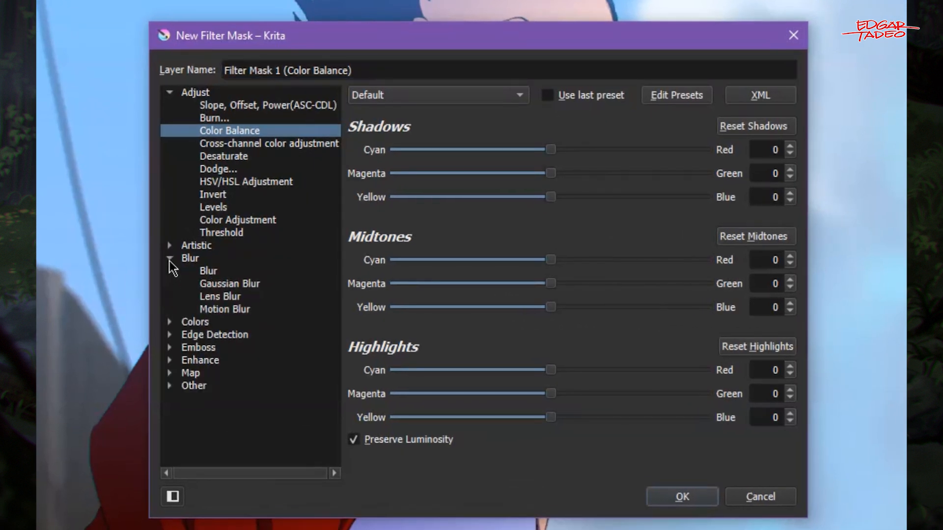
click(229, 297)
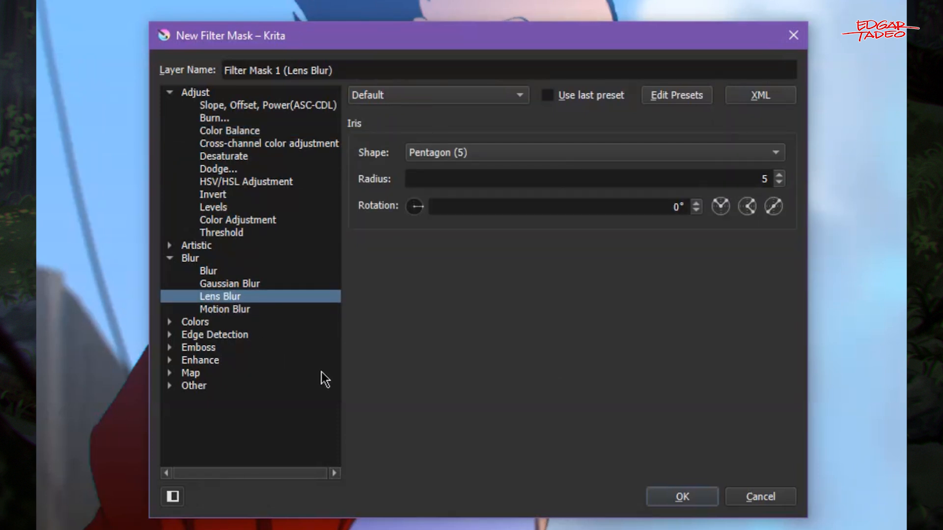
drag(435, 42, 450, 18)
click(238, 247)
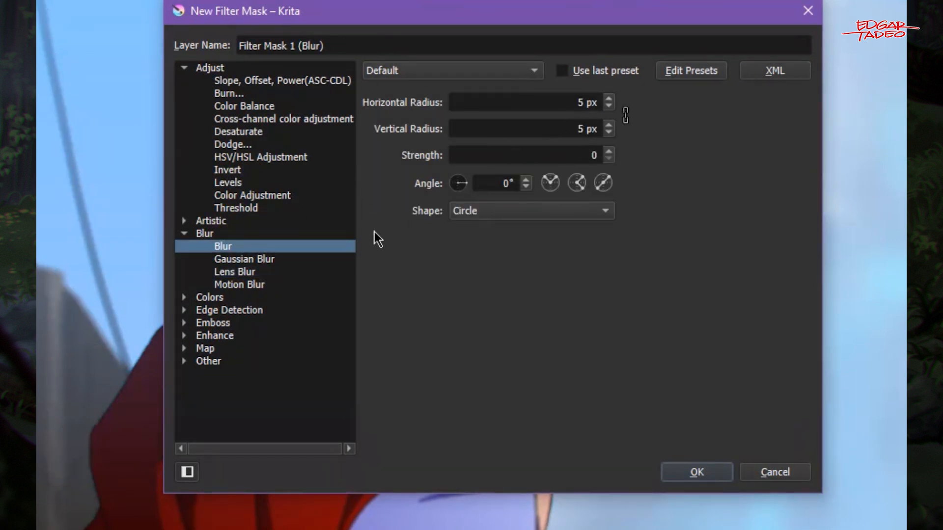
click(266, 261)
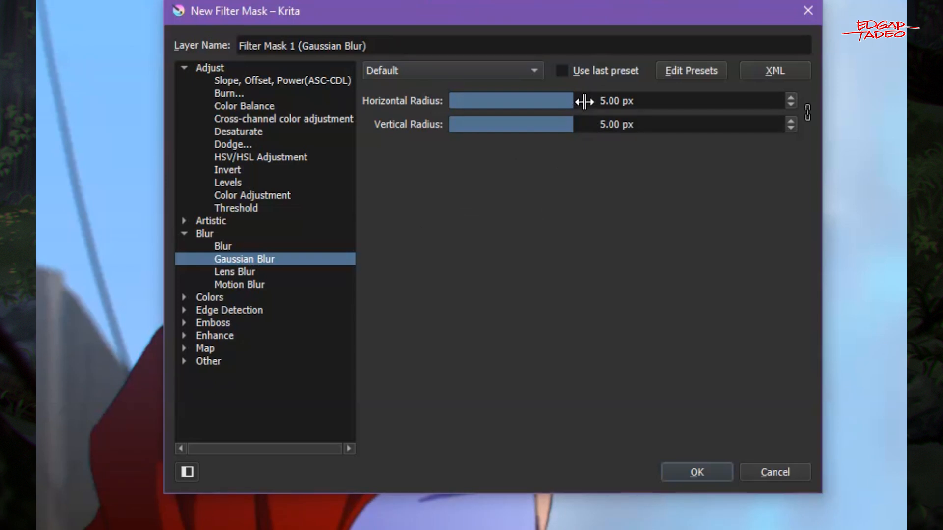
drag(584, 103, 632, 99)
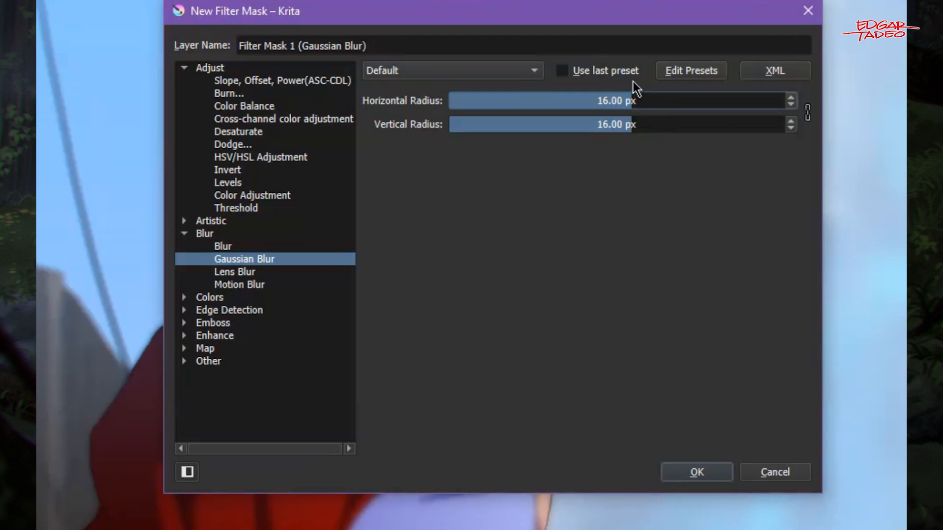
drag(632, 101, 649, 101)
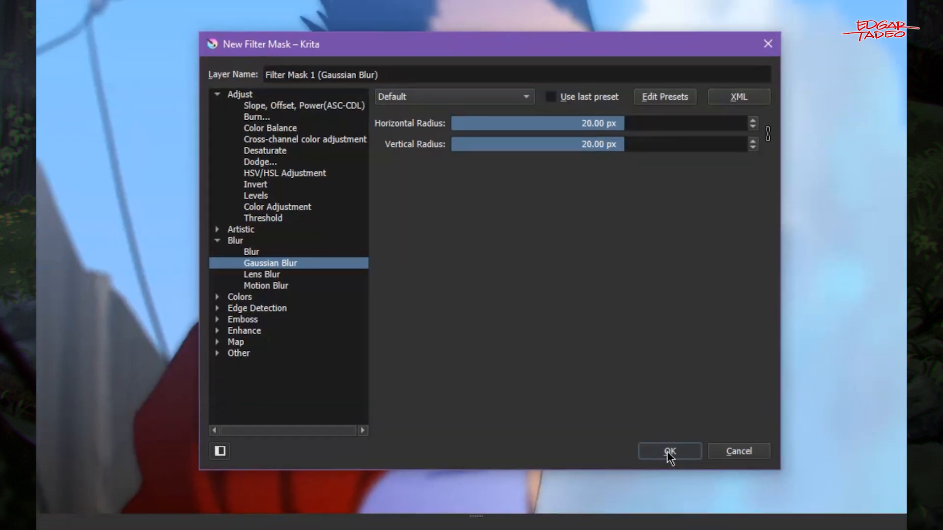
click(696, 471)
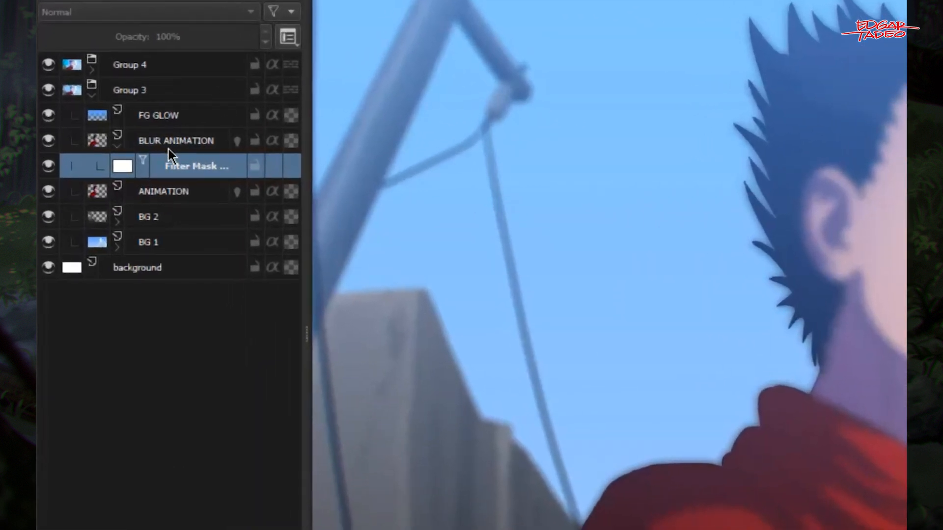
Set the BLUR ANIMATION layer's blending mode to Screen.
click(117, 145)
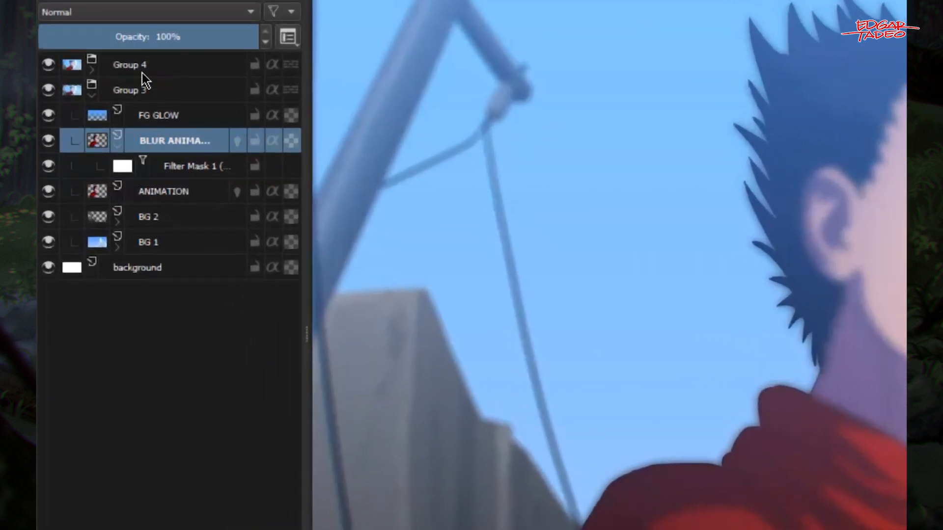
click(172, 12)
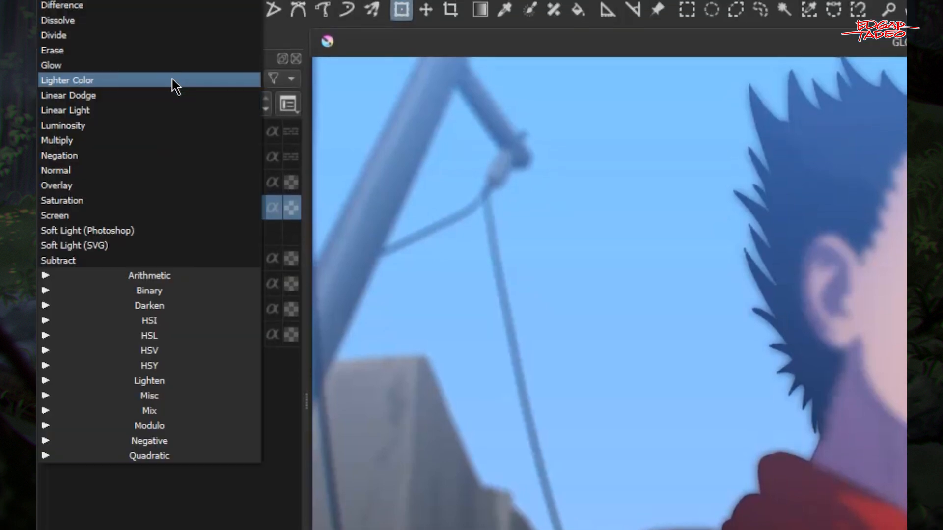
click(160, 216)
mouse_move(161, 217)
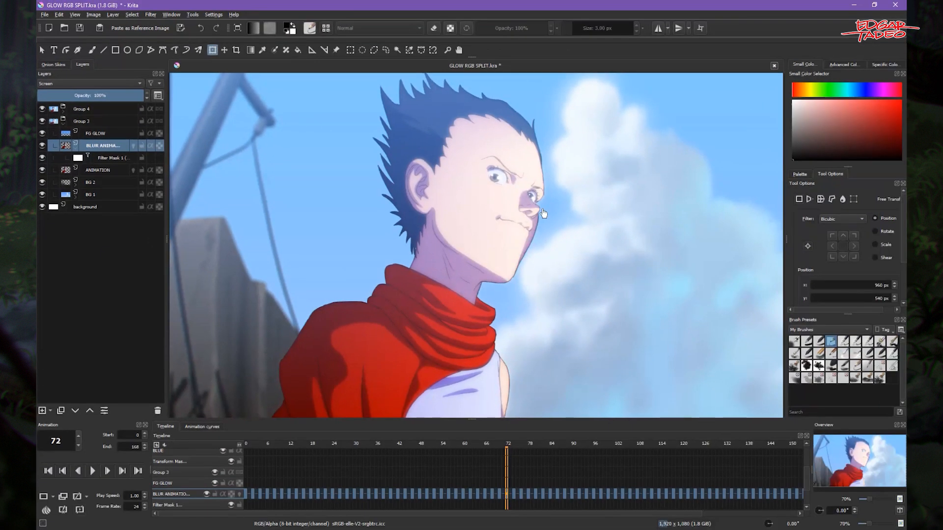
Compare the image with BLUR ANIMATION hidden and shown, and lower the layer's opacity to 75%.
click(42, 146)
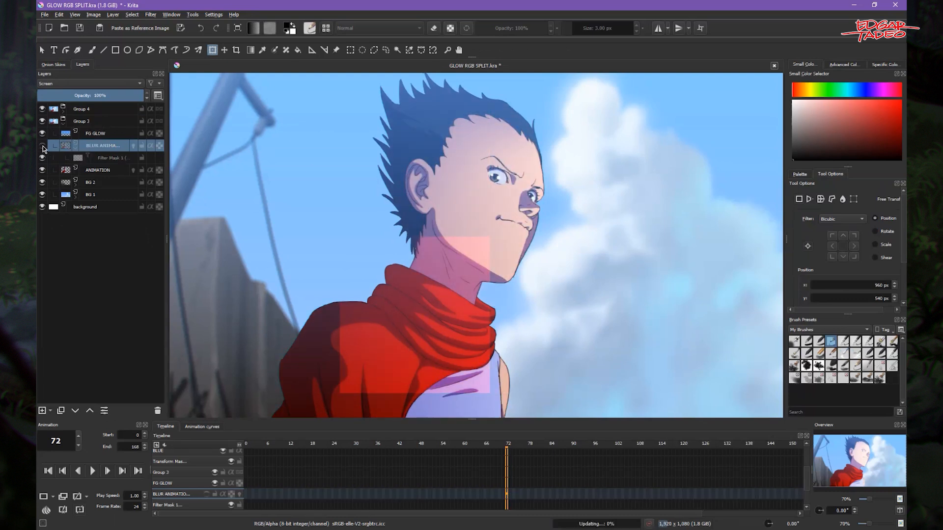
click(44, 146)
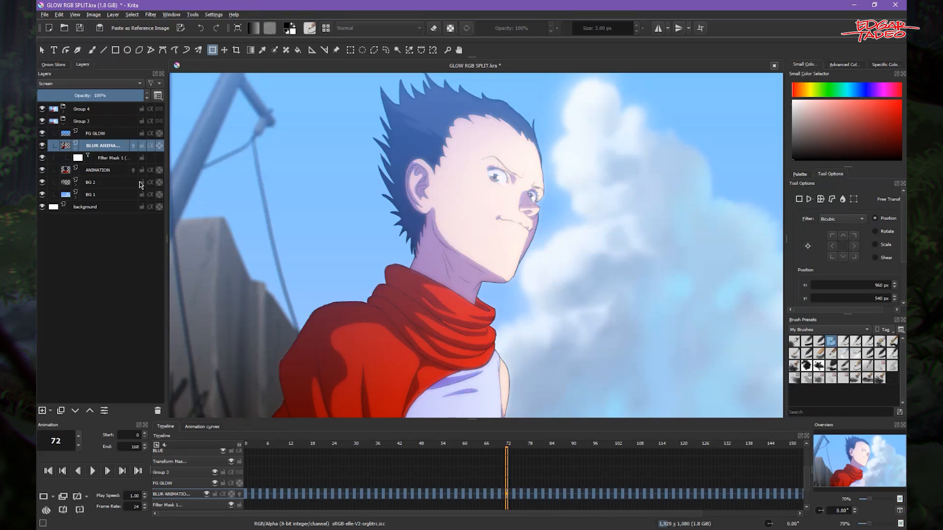
click(123, 95)
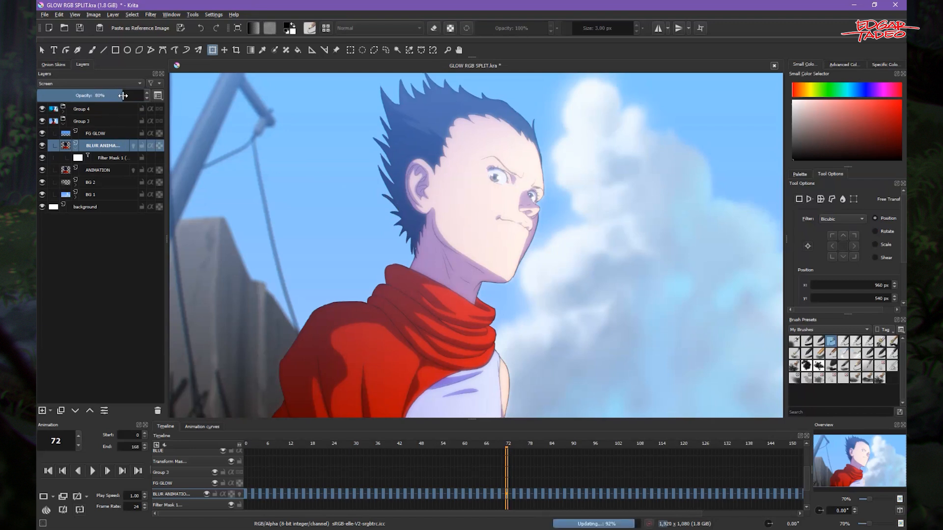
drag(123, 96, 117, 96)
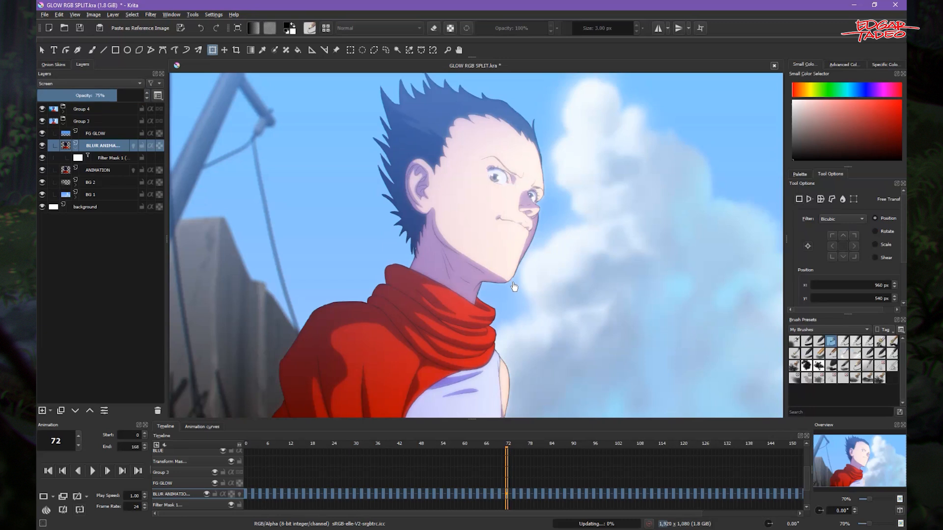
Hide Group 3, collapse both groups and the RED and BLUE mask lists, and select Group 4.
click(63, 126)
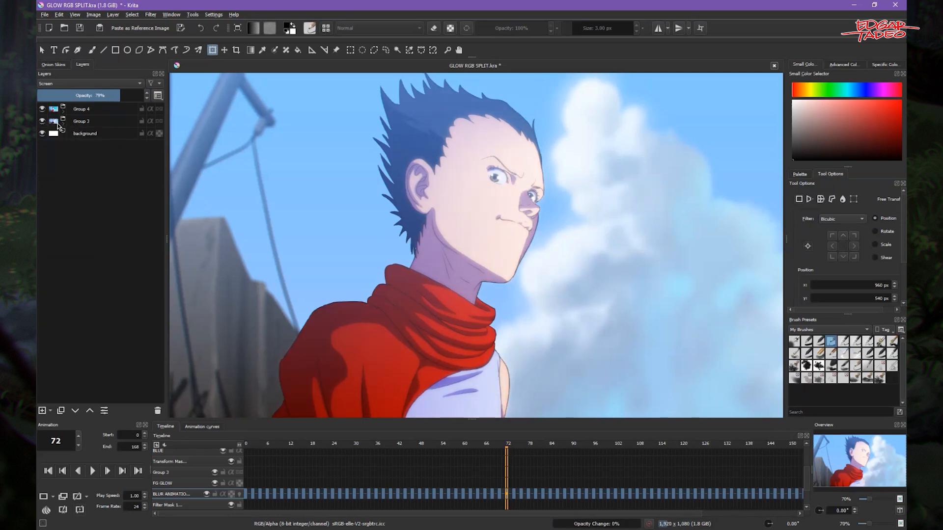
scroll(575, 279, down, 1)
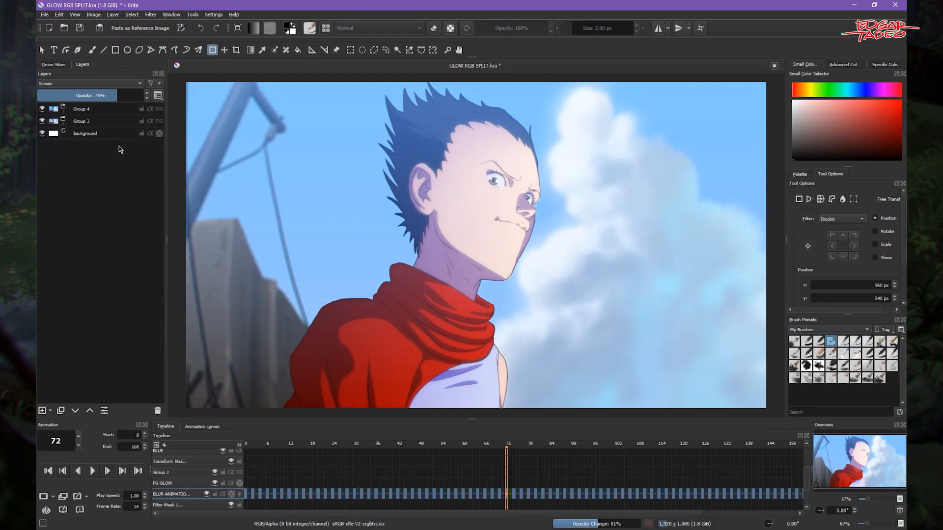
click(63, 115)
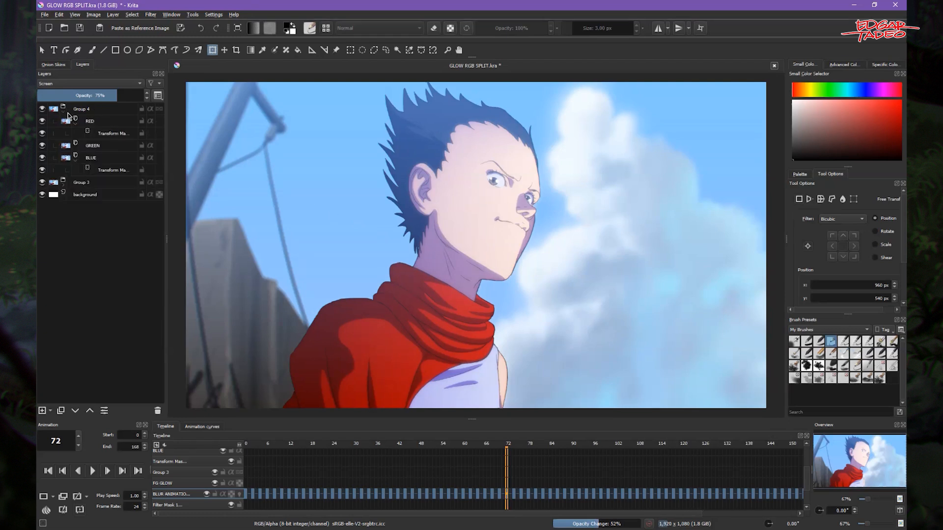
click(76, 125)
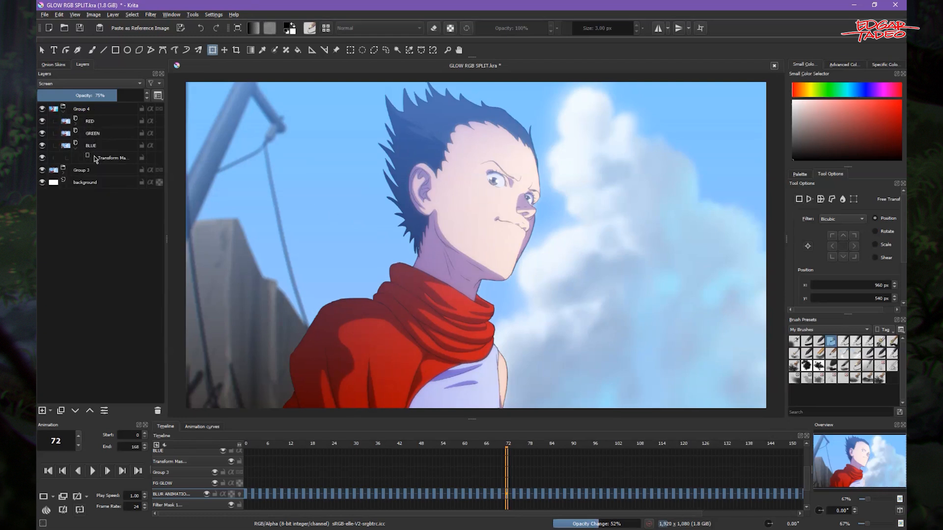
click(76, 150)
click(42, 158)
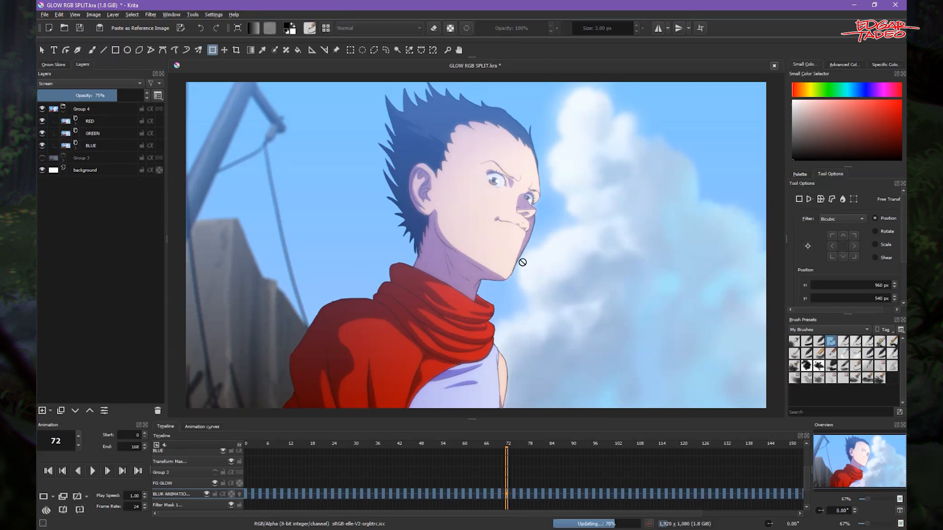
click(110, 123)
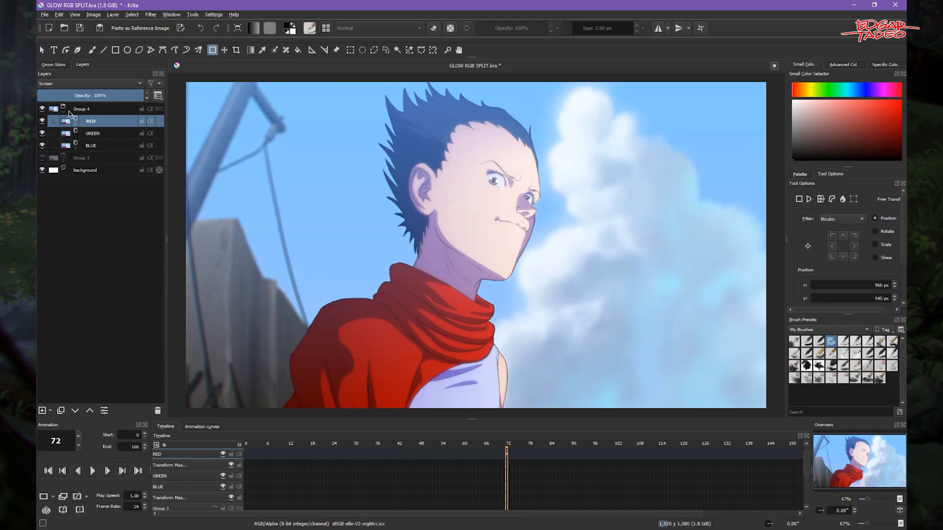
click(62, 113)
click(73, 110)
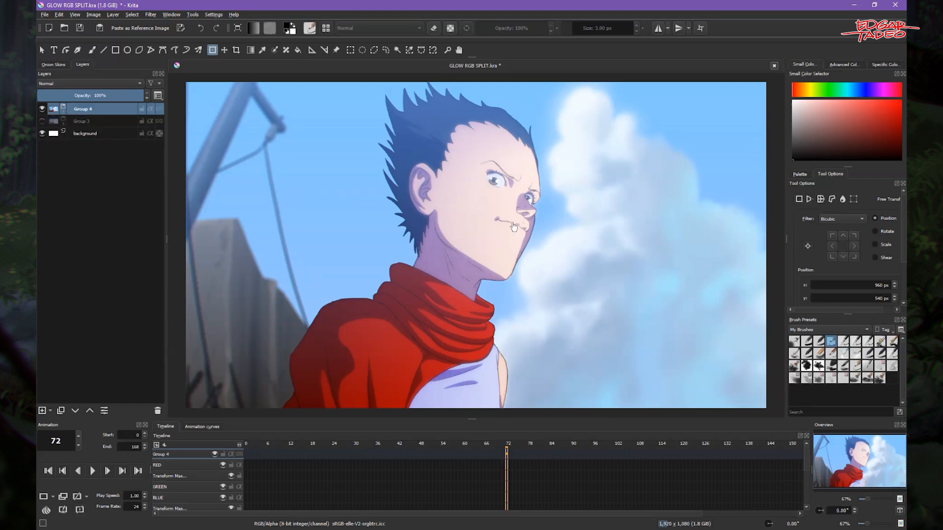
Start a new filter layer above Group 4 using the Random Noise filter, and uncover the image to preview the noise.
scroll(495, 232, up, 4)
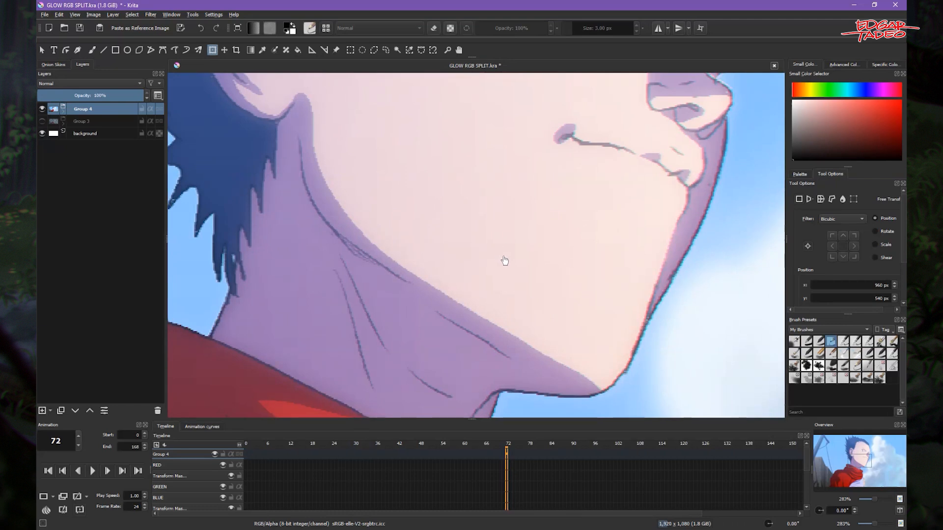
scroll(504, 262, down, 4)
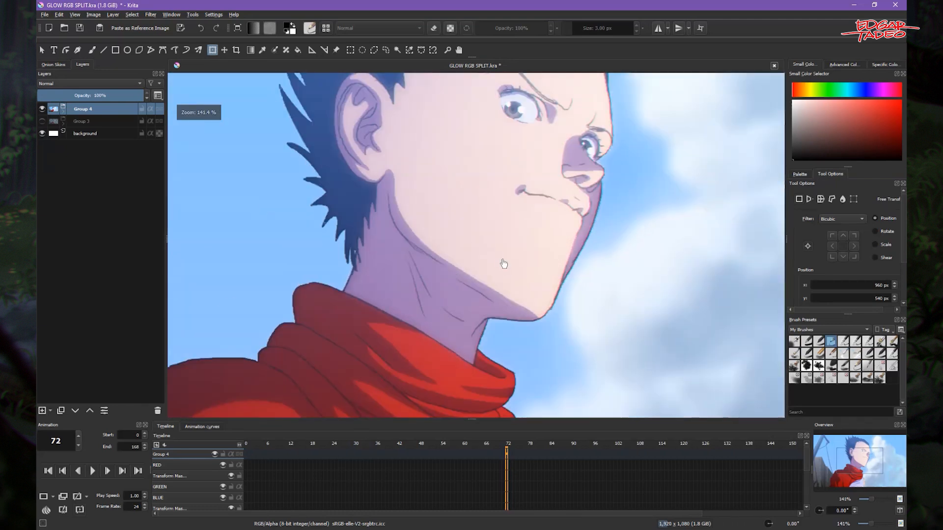
scroll(504, 263, down, 1)
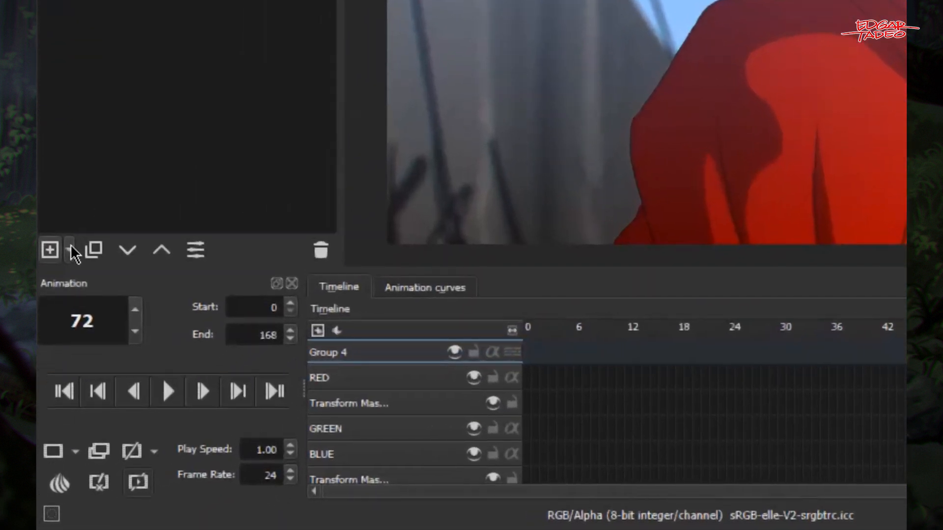
click(71, 250)
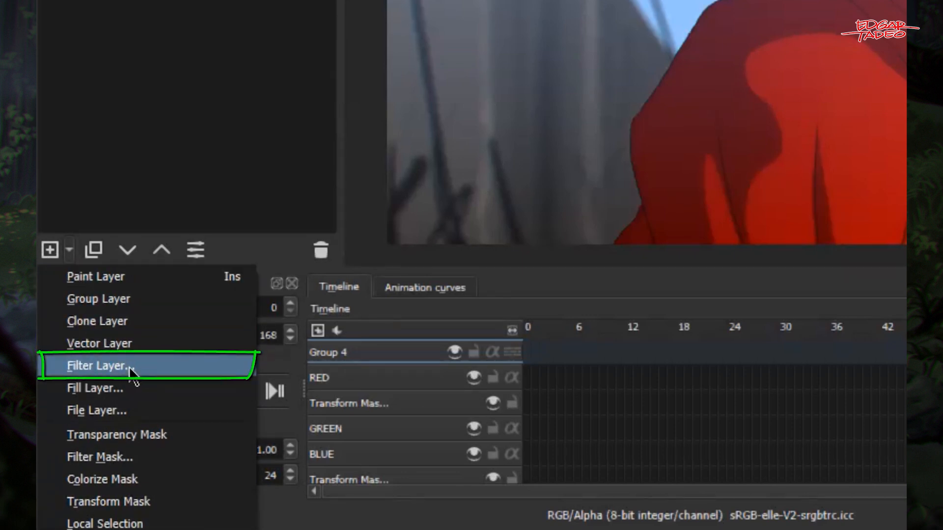
click(126, 363)
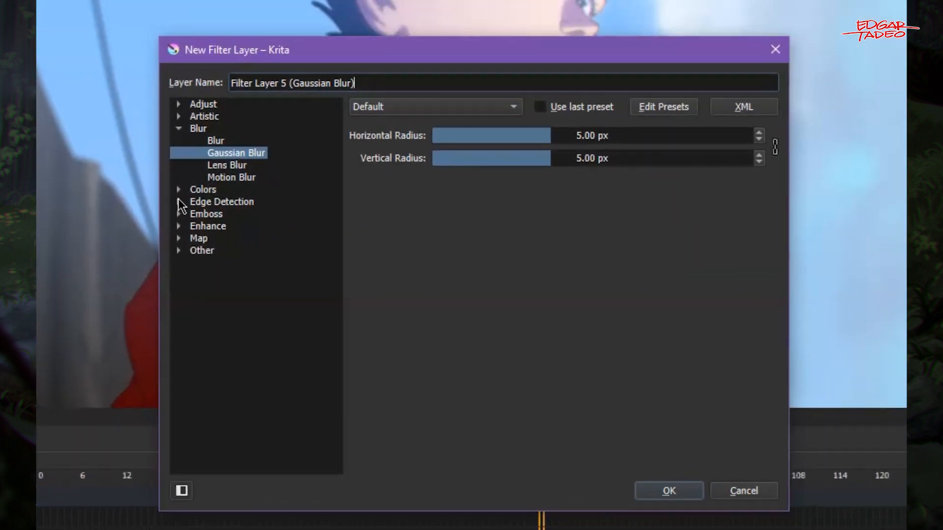
click(180, 251)
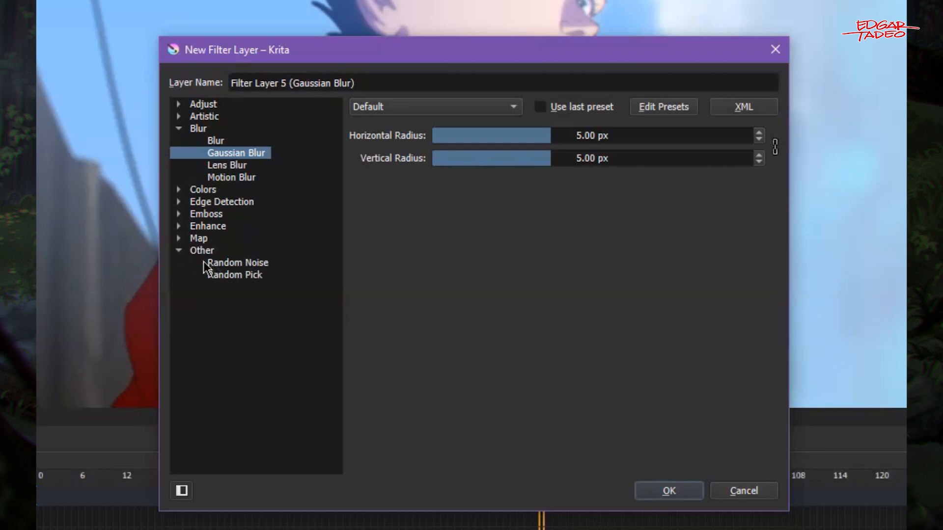
click(252, 263)
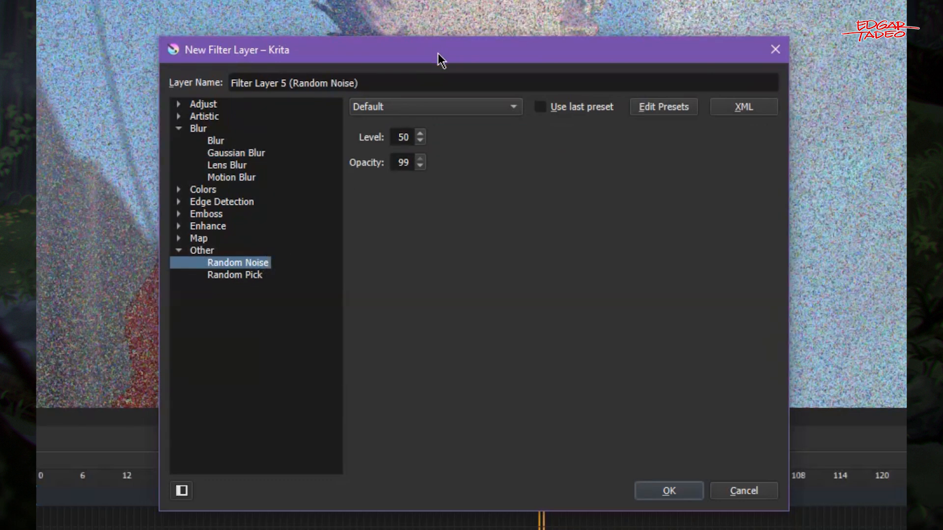
drag(438, 53, 585, 0)
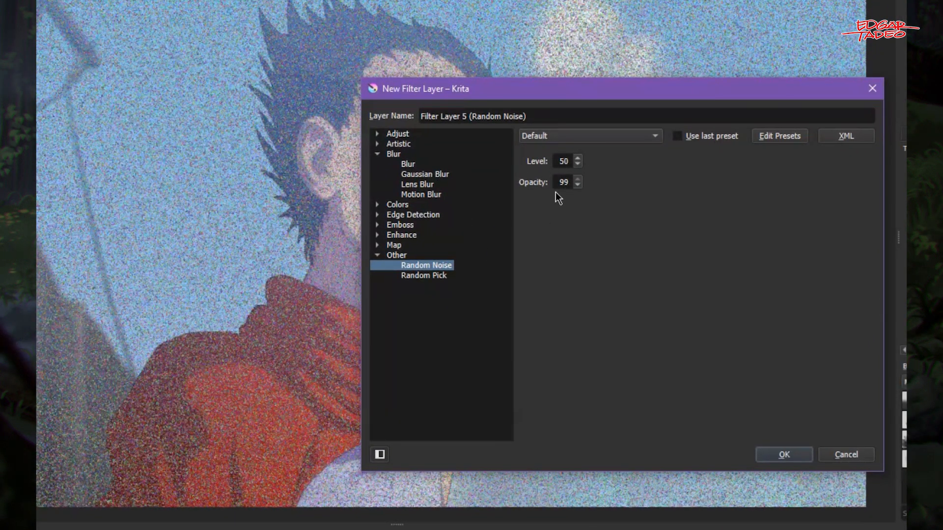
Lower the Random Noise opacity, trying 12 before refining the value, and create the filter layer.
drag(558, 183, 576, 181)
text(12)
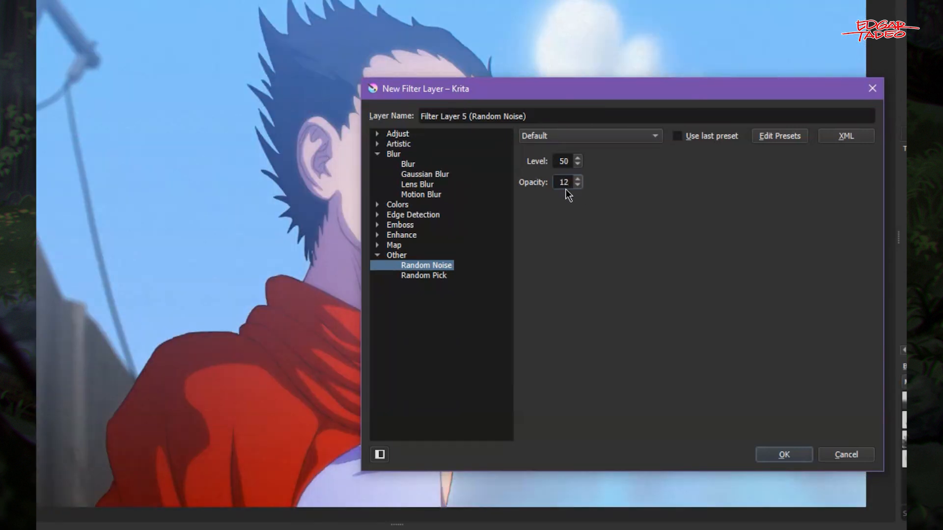
drag(563, 183, 569, 184)
text(0)
click(784, 454)
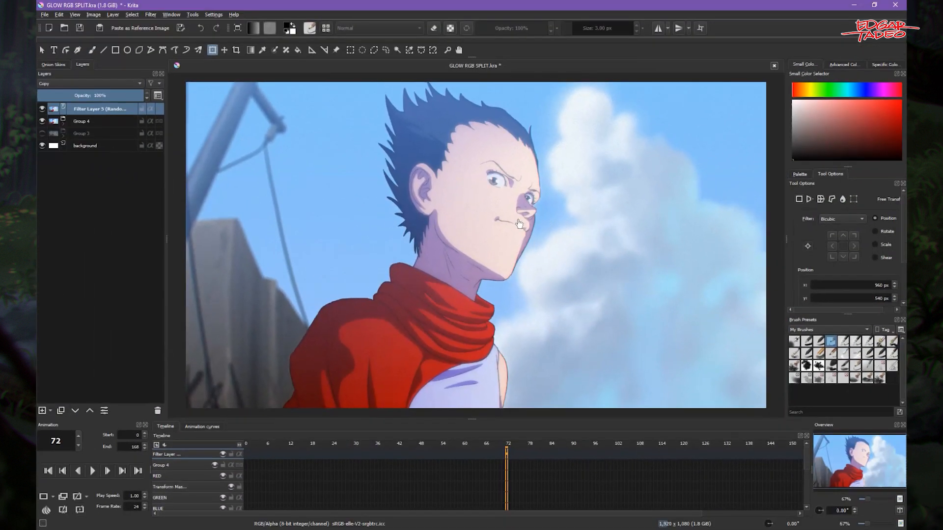
Examine the noise grain up close on the character's face, ear and neck, and across the whole frame.
scroll(518, 233, up, 4)
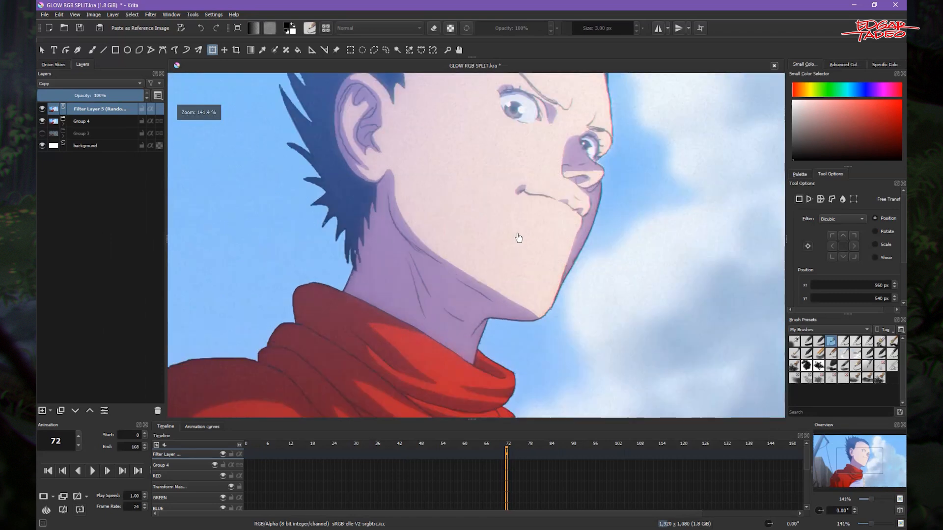
scroll(516, 243, up, 2)
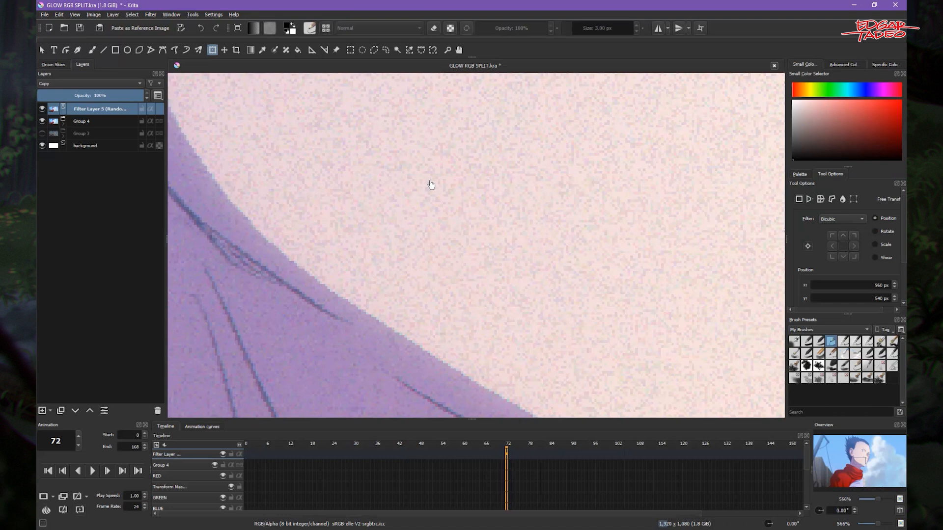
click(459, 50)
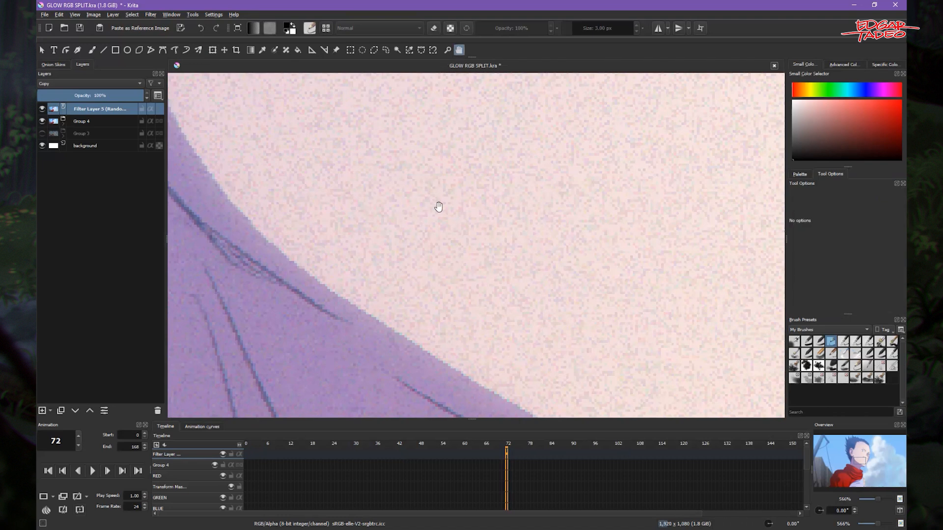
drag(437, 206, 623, 403)
drag(529, 253, 658, 311)
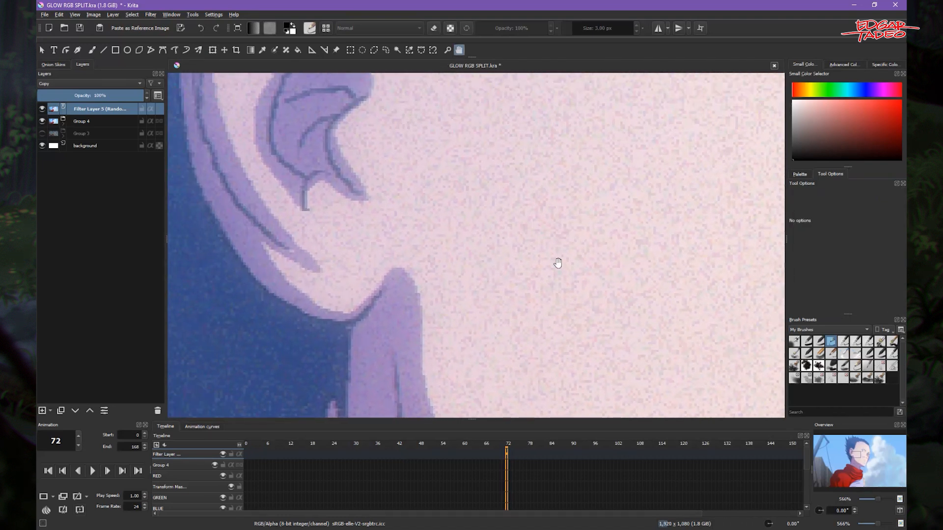
key(1)
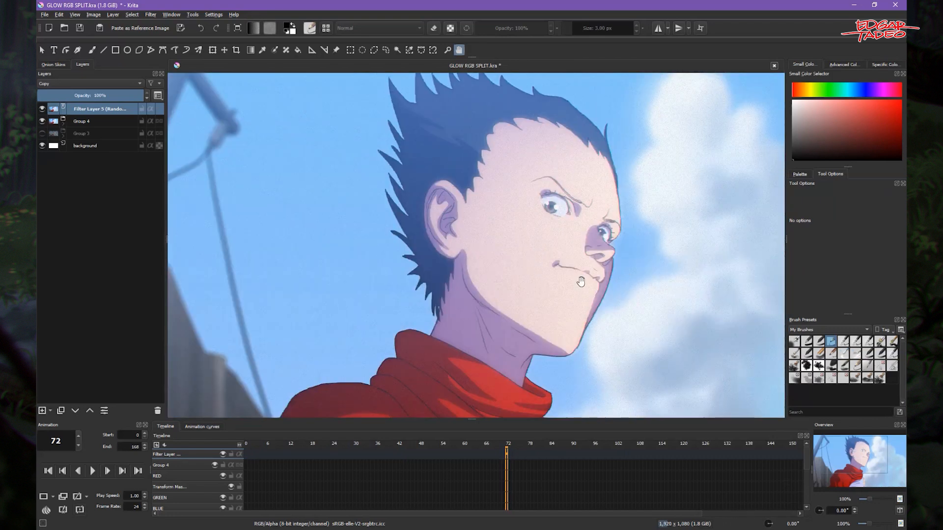
drag(578, 339, 623, 237)
drag(610, 310, 660, 275)
key(minus)
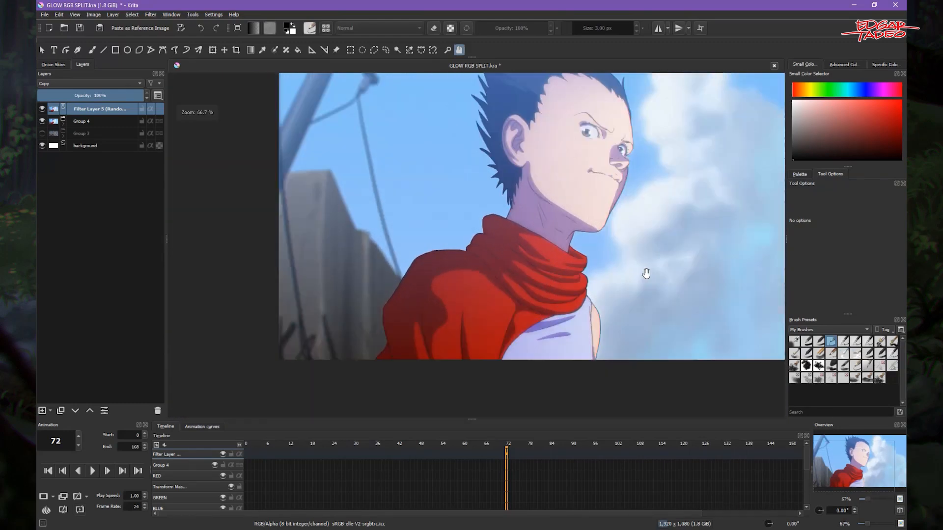
key(2)
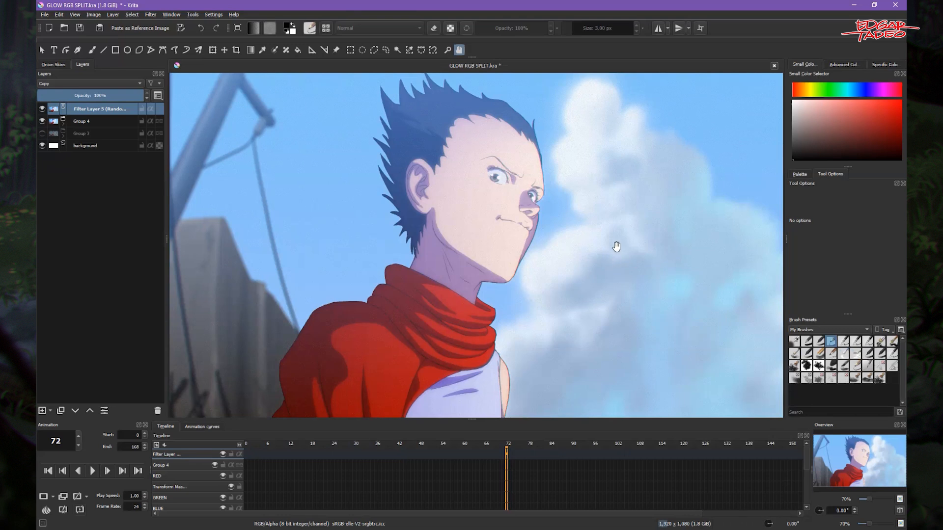
scroll(614, 247, down, 1)
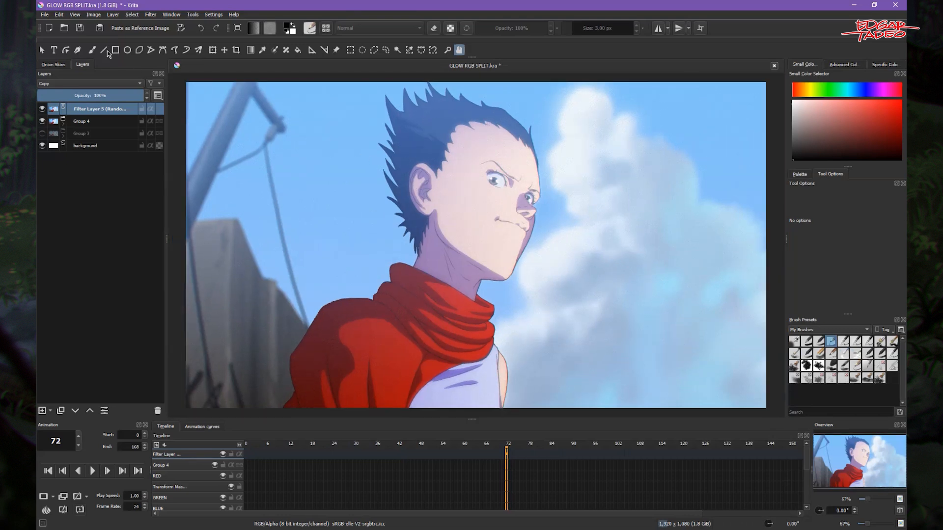
Save the document and render frames 0 to 168 as the MPEG-4 video GLOW RGB SPLIT.mp4 at 1920 × 1080 px and 24 FPS.
click(80, 31)
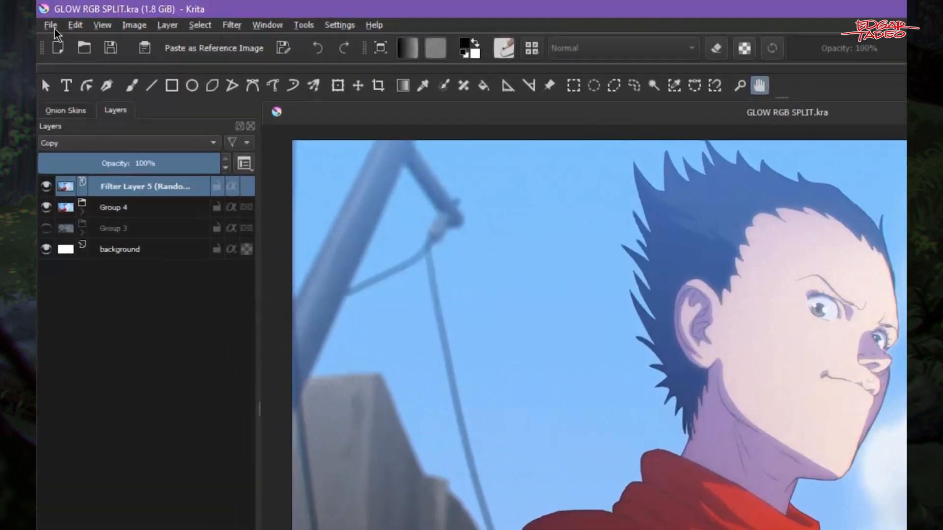
click(44, 14)
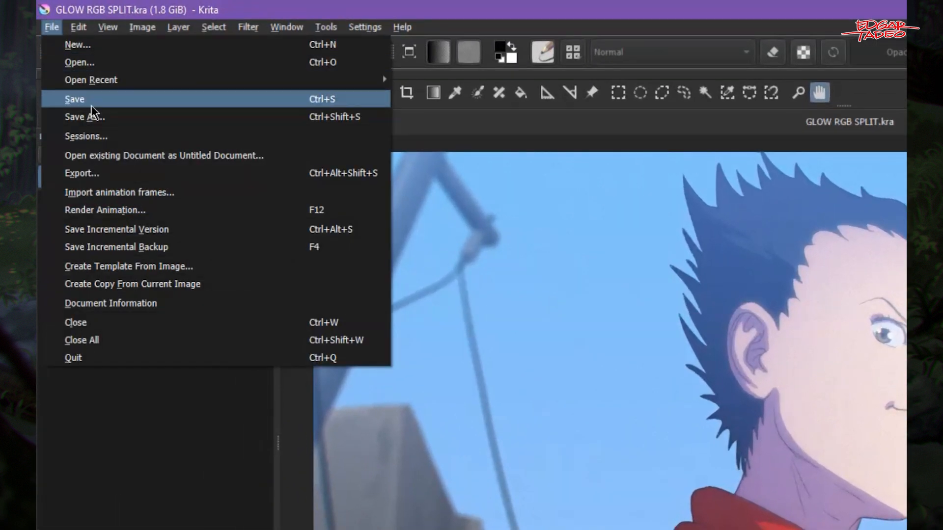
click(206, 210)
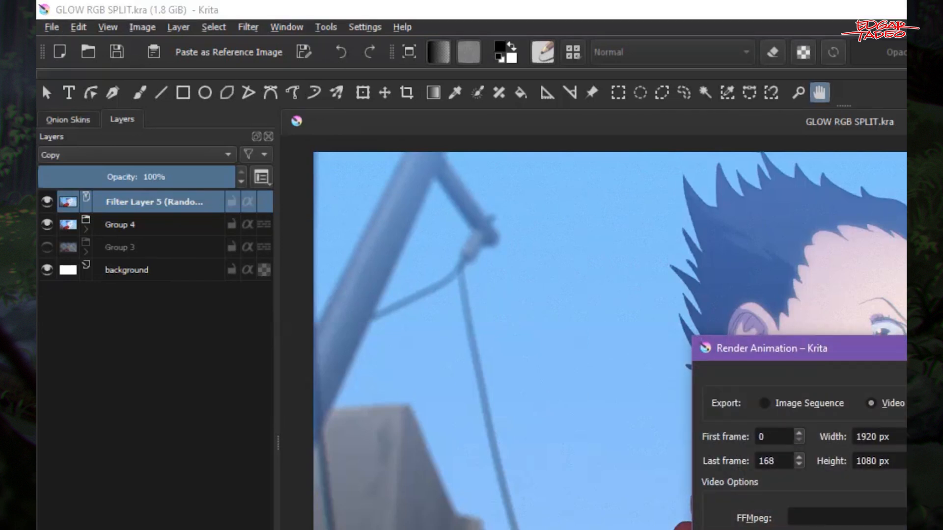
key(Escape)
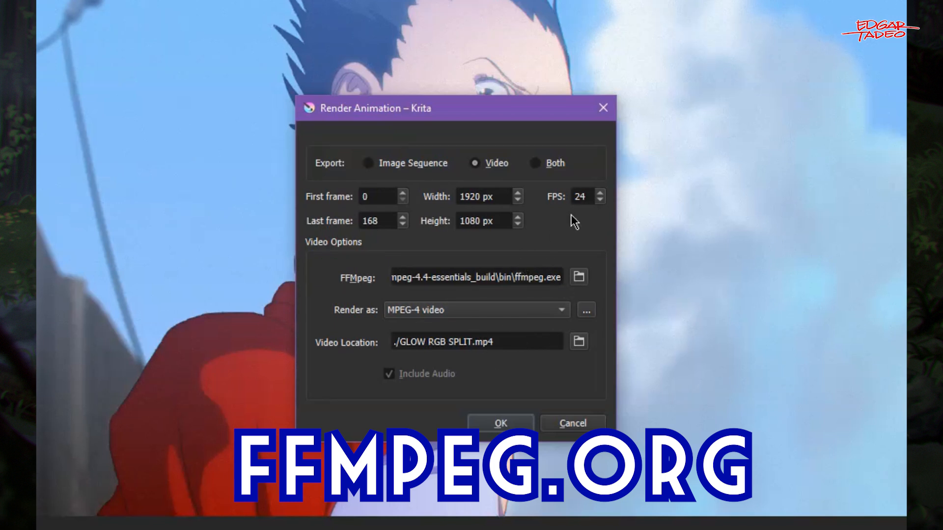
click(580, 278)
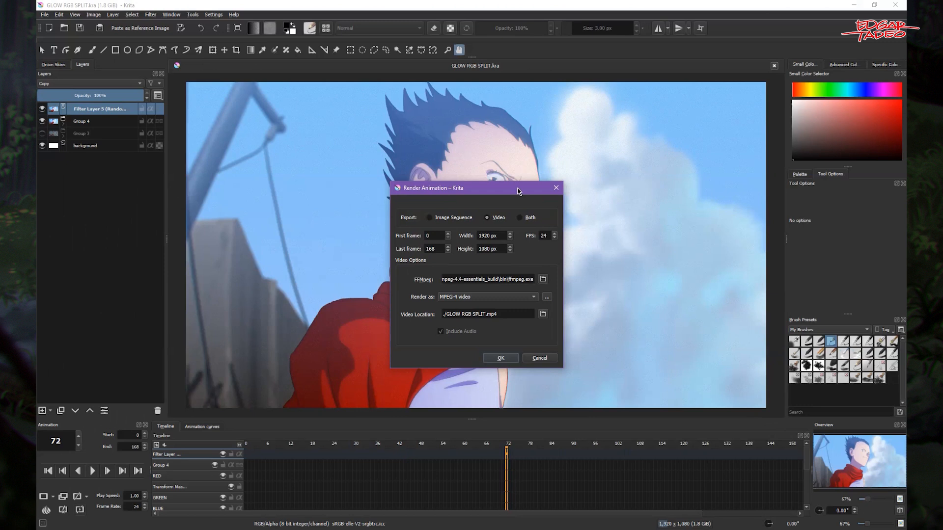
click(500, 358)
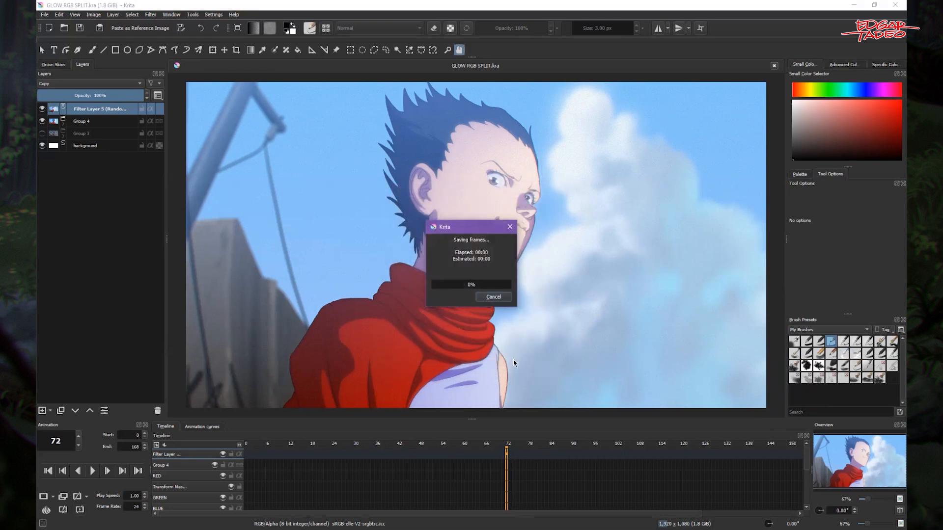